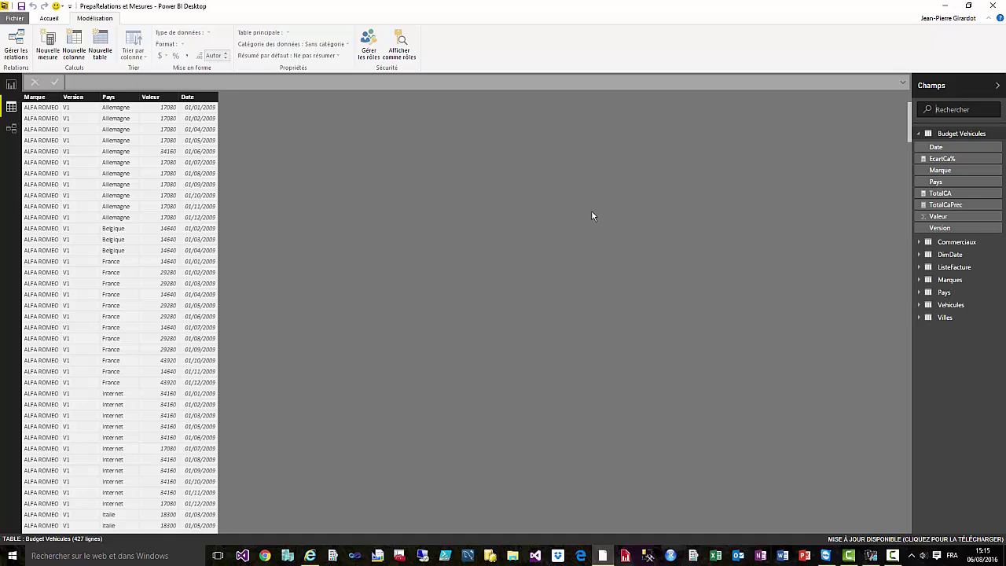
Look over the visuals on report pages 4, 3 and 2, and return to the blank Page 5.
click(10, 85)
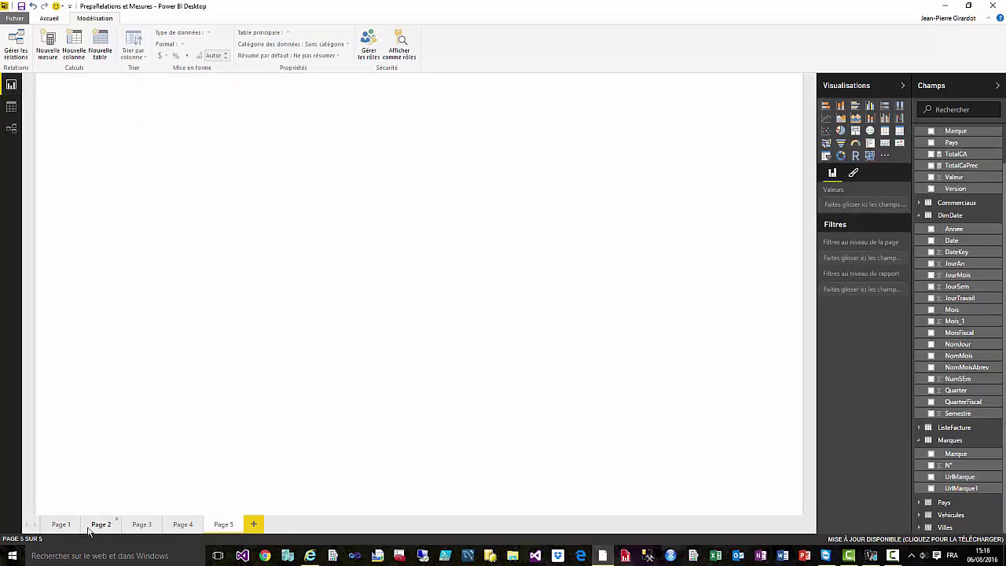
click(181, 526)
click(141, 524)
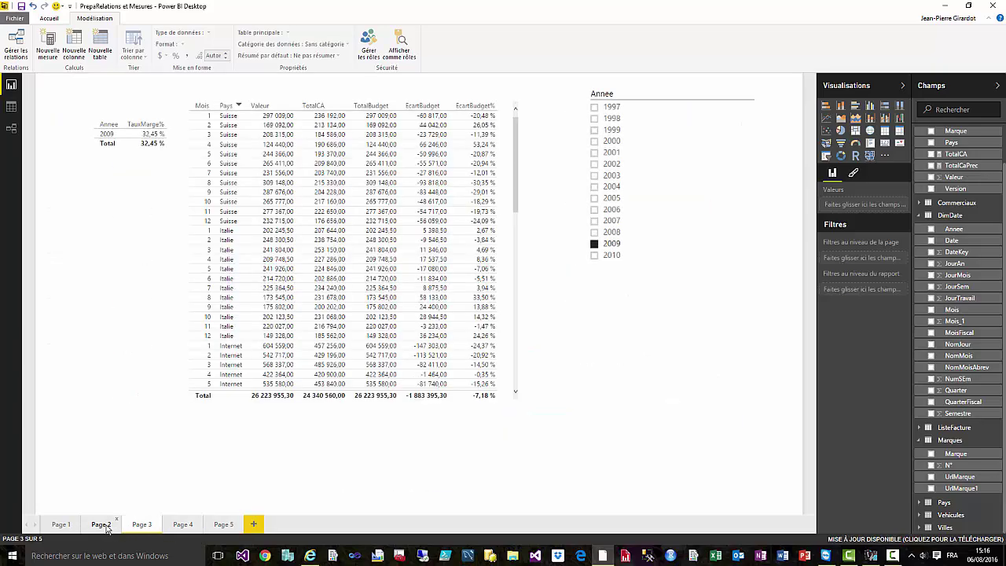
click(107, 527)
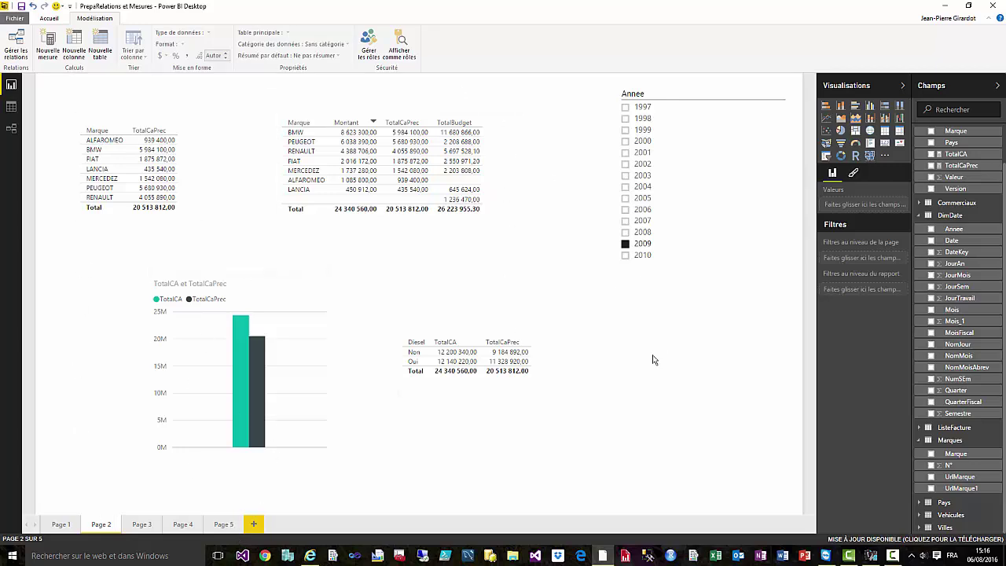
click(227, 525)
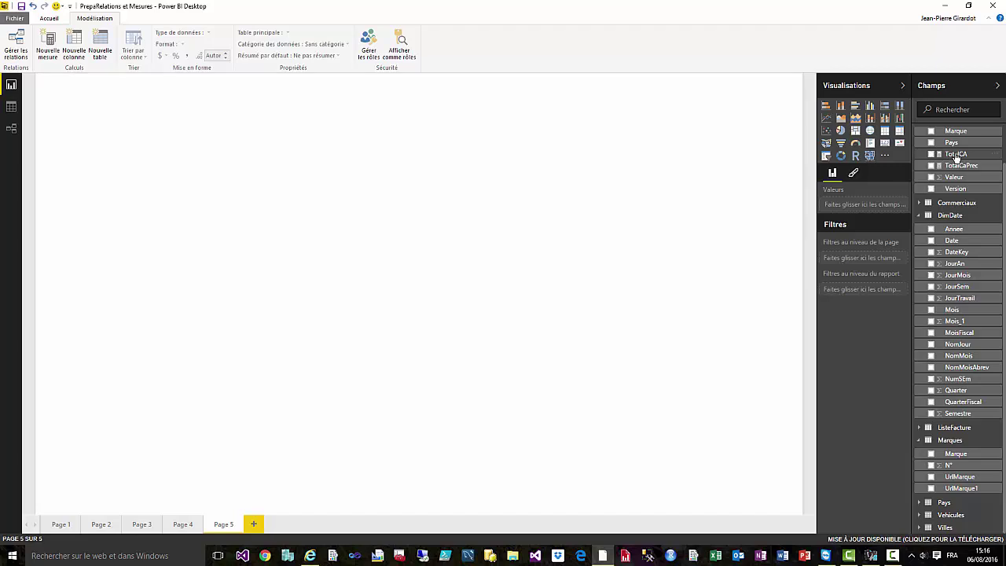
Add a TotalCA visual to the blank page and convert it from a column chart to a card.
drag(964, 156, 375, 191)
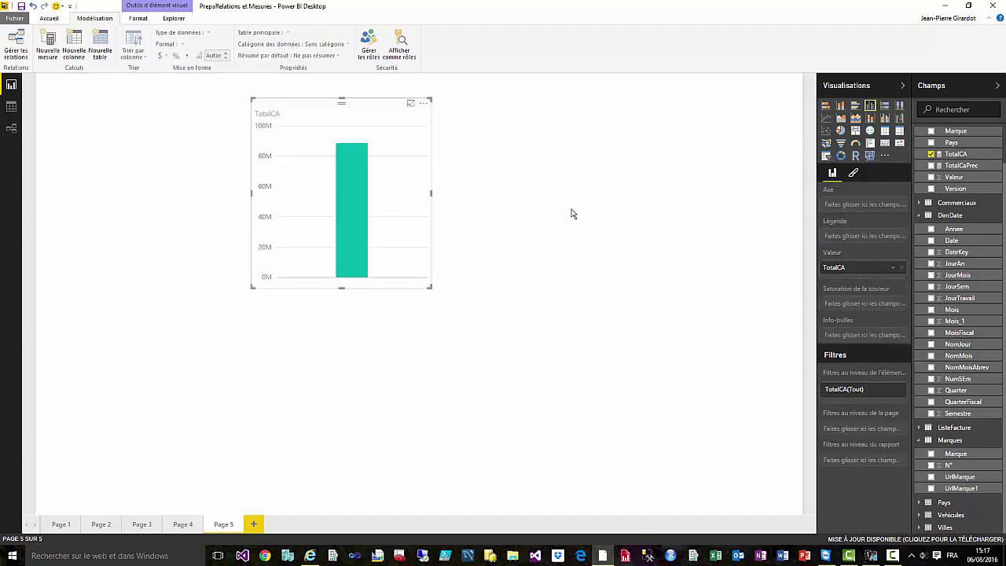
drag(311, 103, 264, 120)
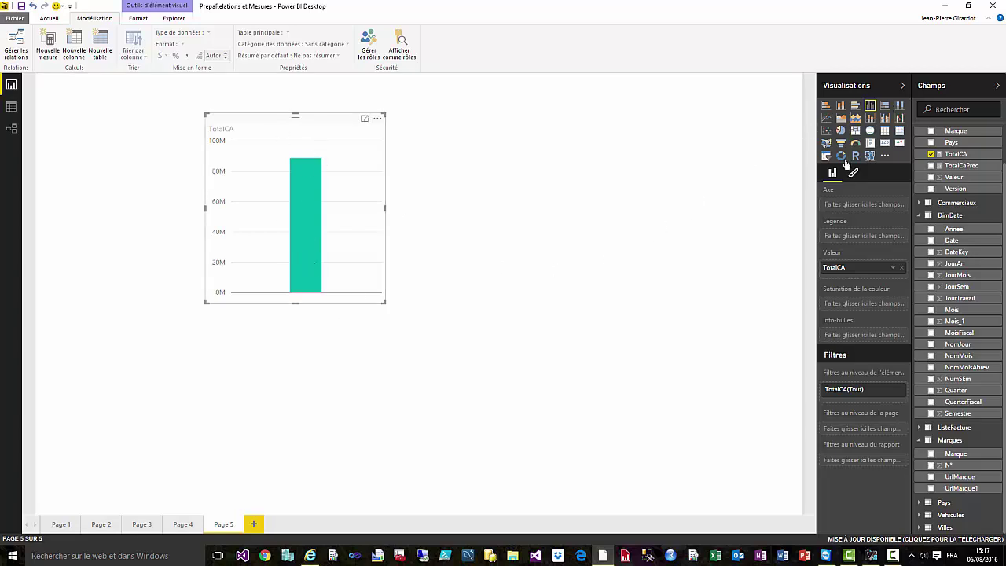
click(886, 145)
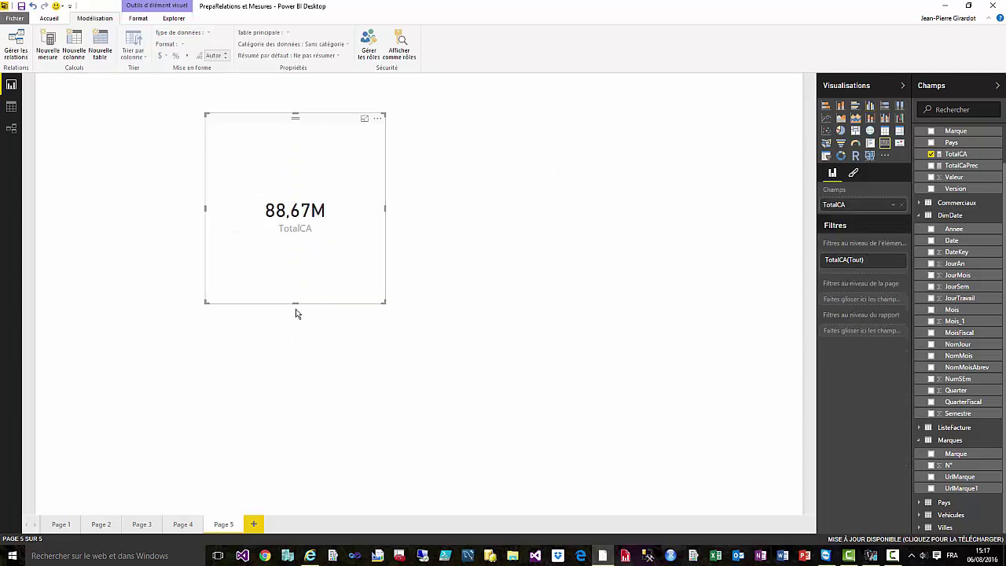
Shrink the TotalCA card in height and width and move it near the page's upper-left corner.
drag(296, 302, 309, 188)
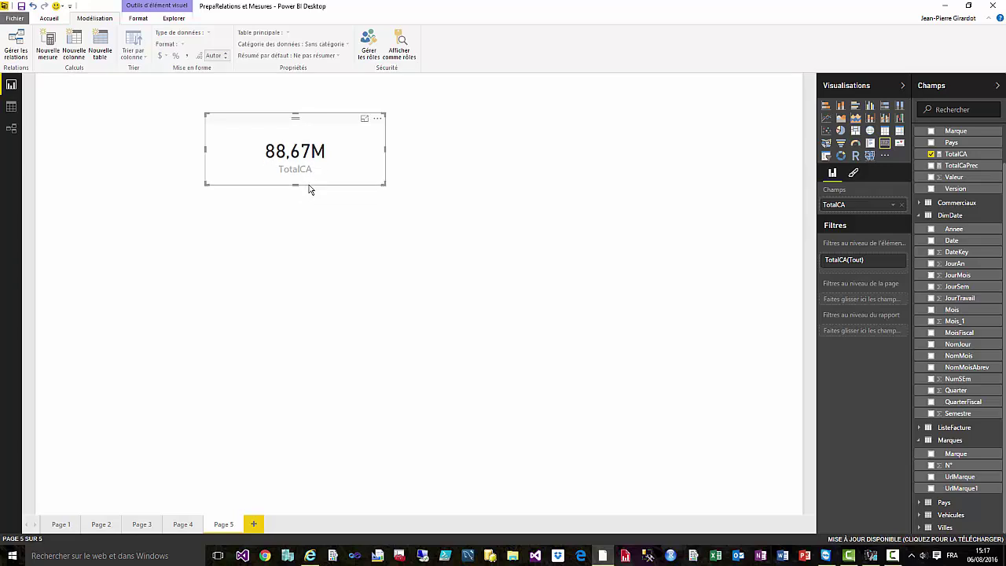
drag(386, 149, 324, 150)
click(331, 186)
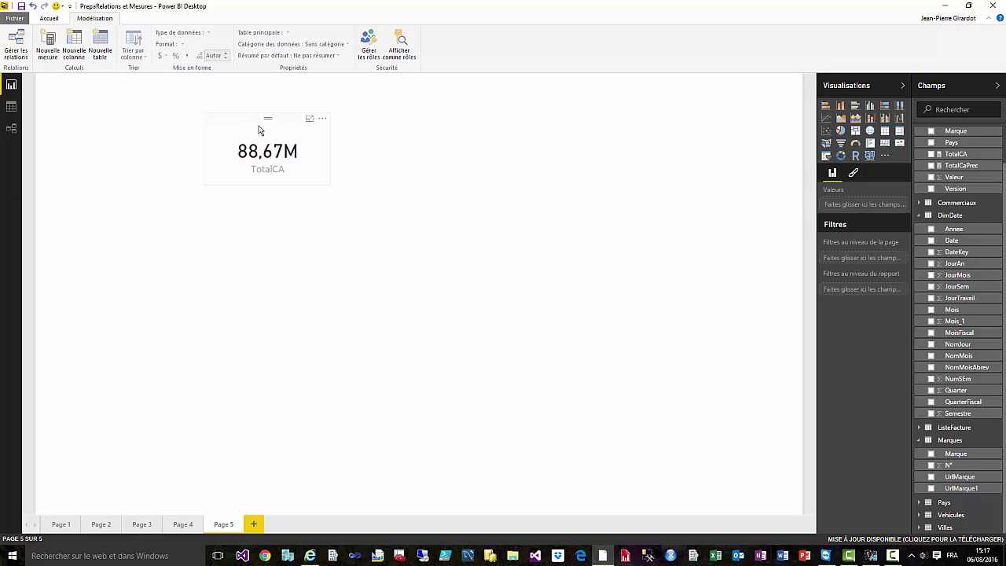
drag(261, 126, 180, 99)
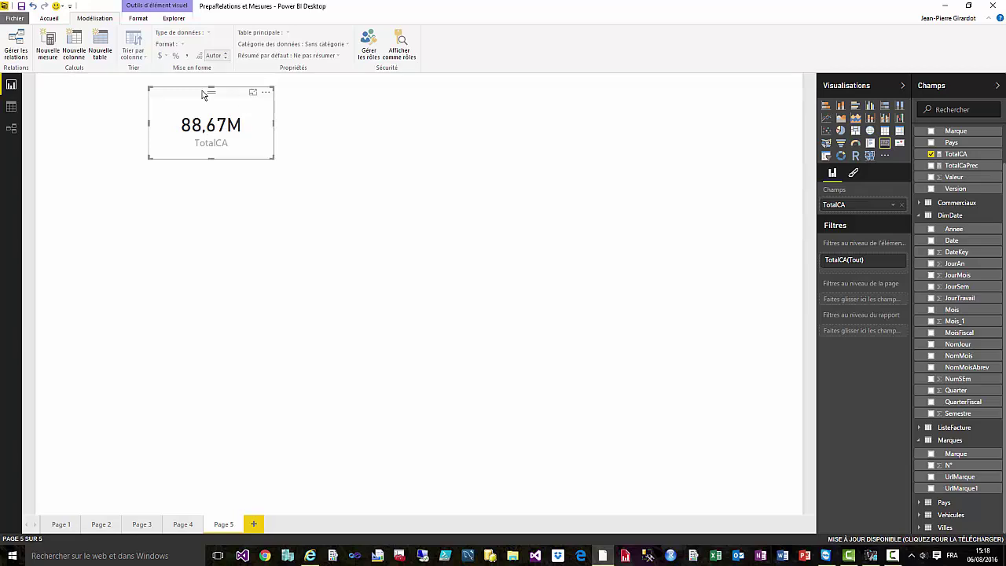
mouse_move(199, 95)
mouse_down()
mouse_move(154, 97)
mouse_move(184, 107)
mouse_up()
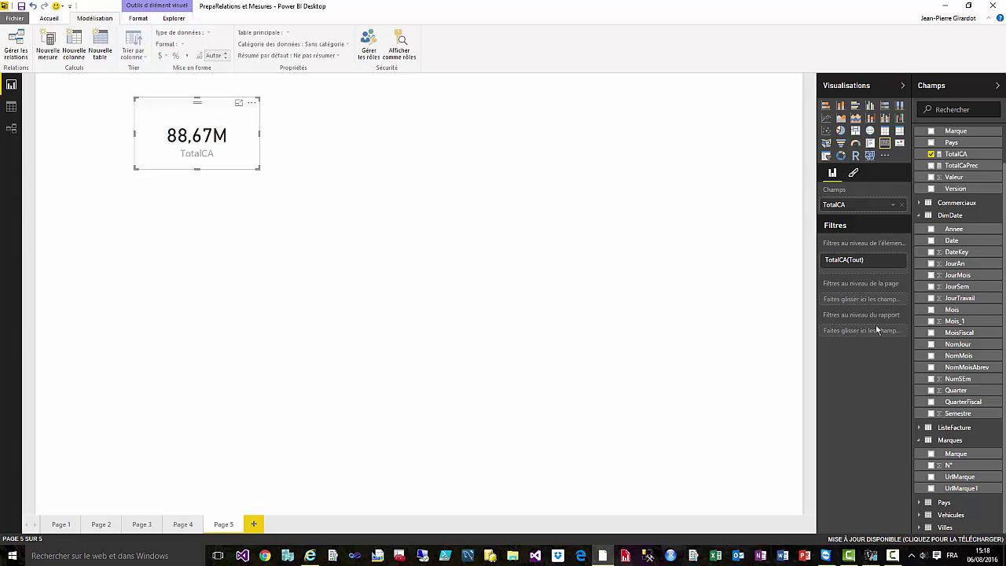
Format the card's data label with a 20 pt text size and the green theme colour.
click(854, 173)
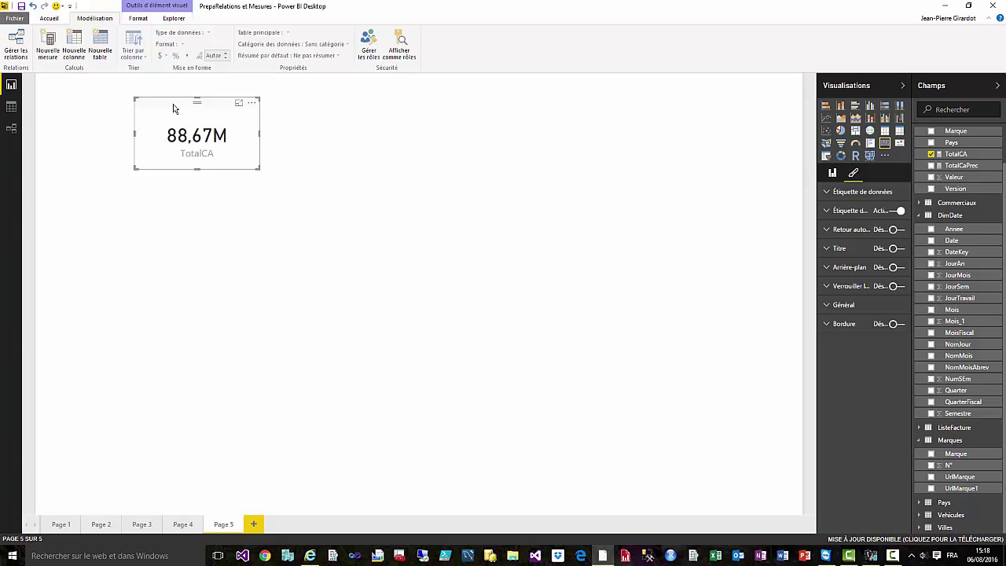
drag(174, 105, 169, 108)
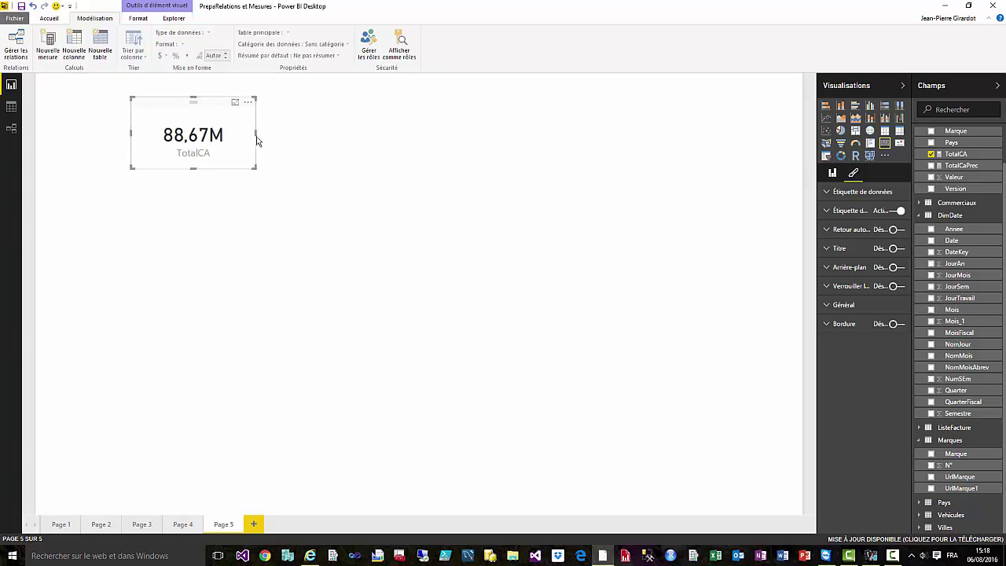
click(827, 193)
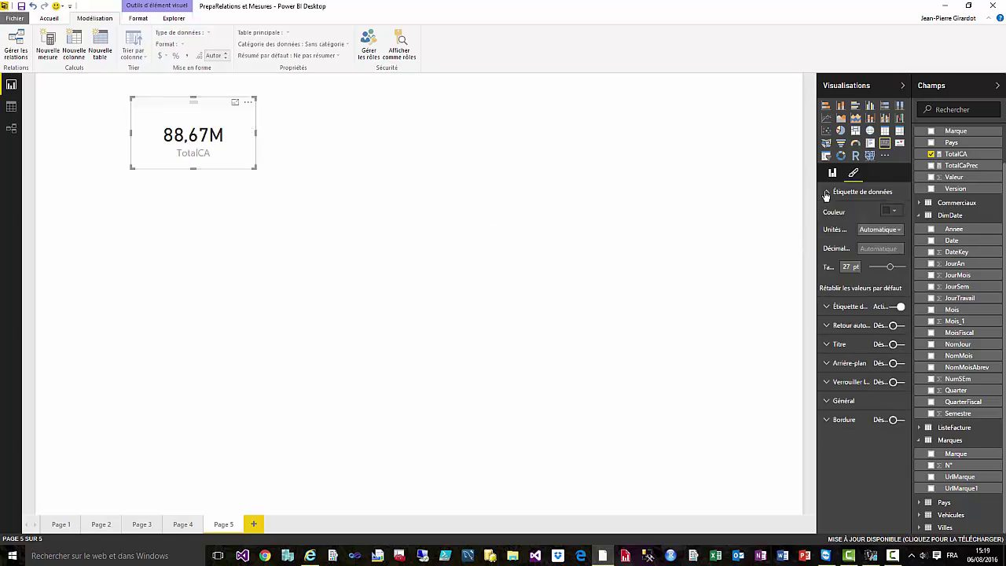
drag(889, 267, 885, 270)
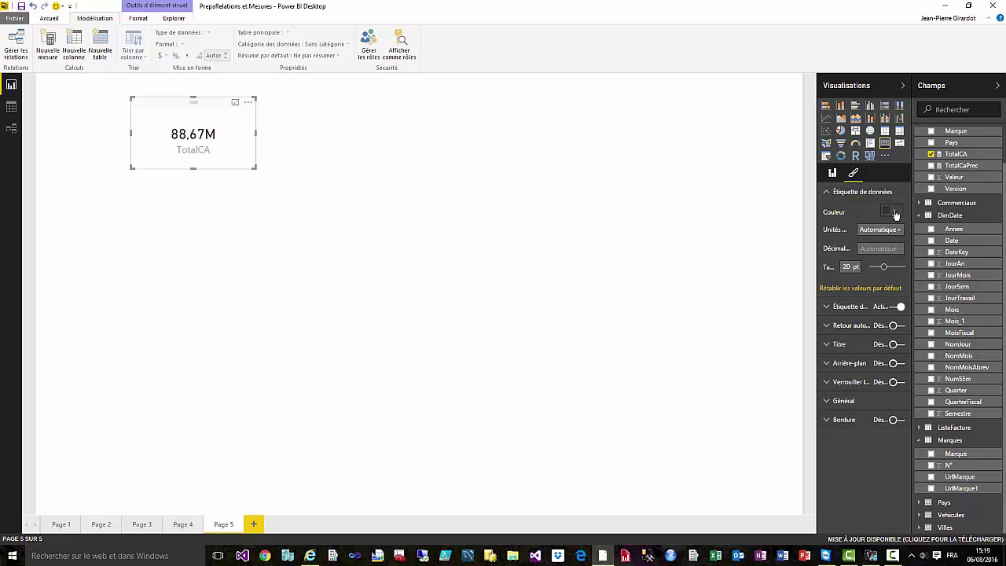
click(895, 214)
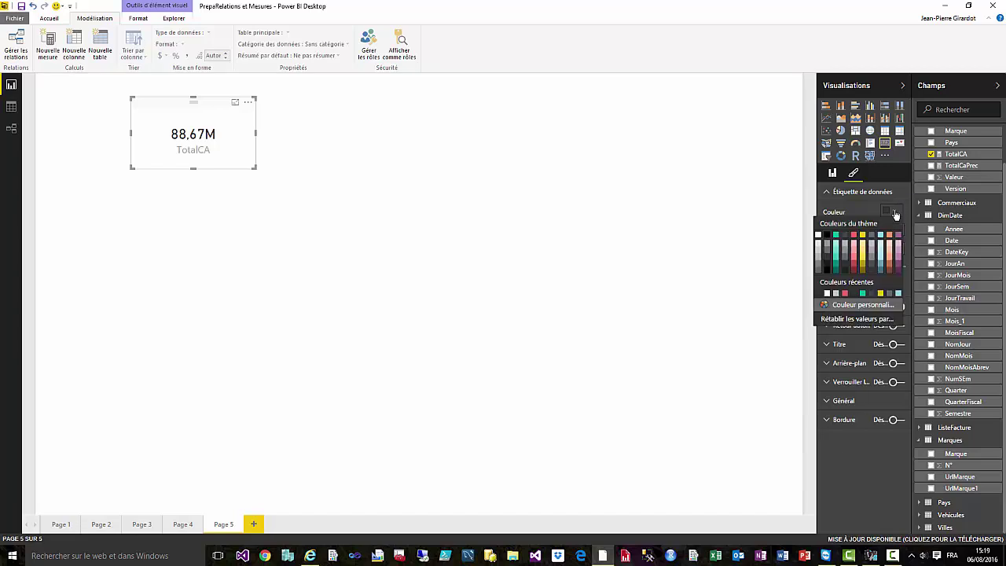
click(837, 235)
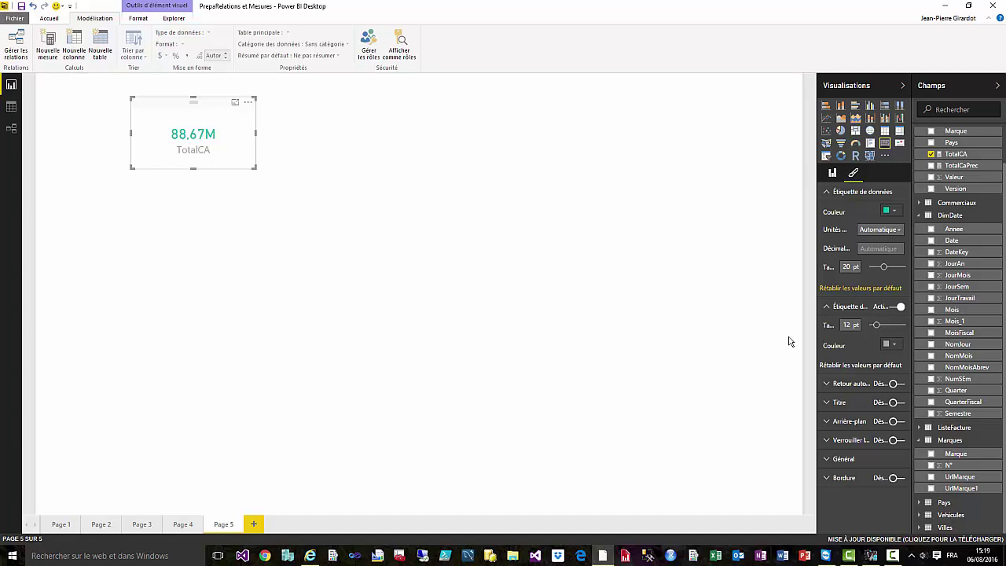
Turn off the card's category label and give the card the title "Total Chiffre d'affaires".
click(893, 307)
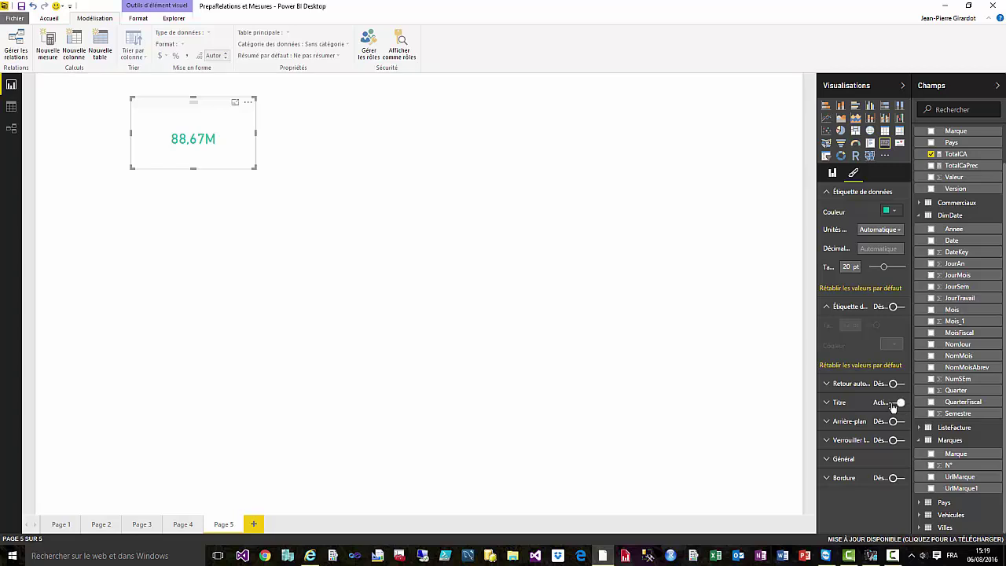
click(828, 404)
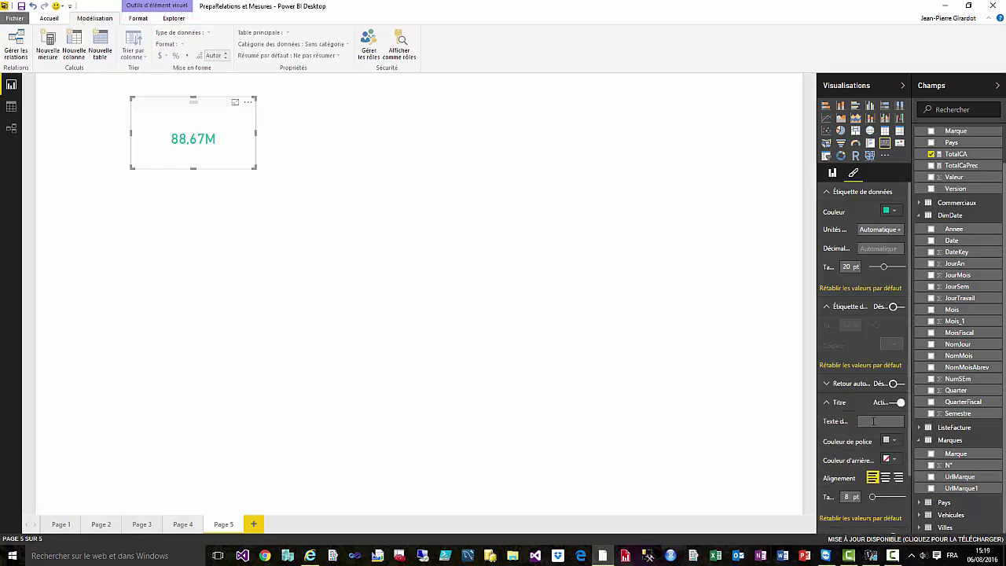
click(873, 421)
text(Total Chiffre)
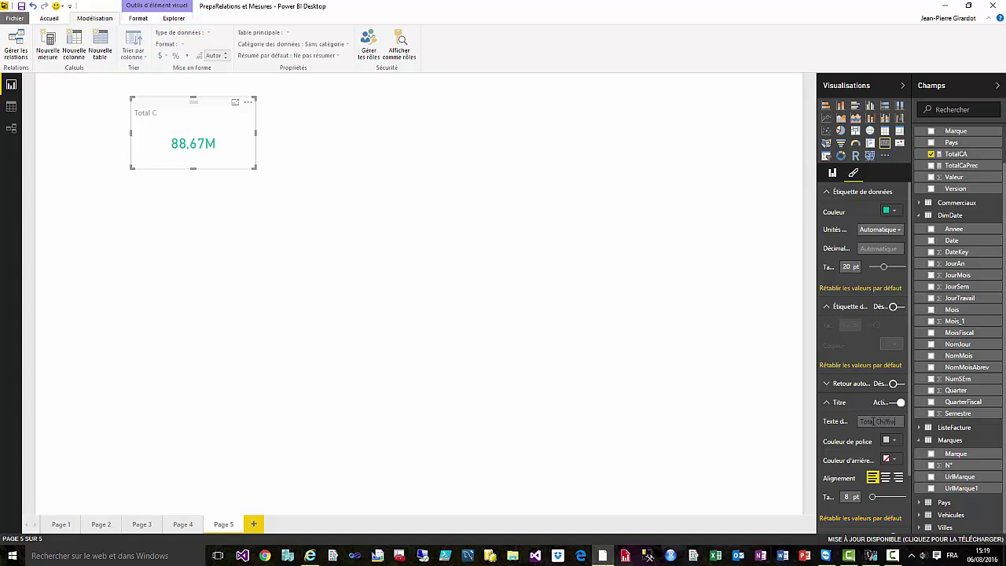
text( d'affaires)
Format the card title with white font, red background, centred alignment and 10 pt text size.
click(895, 443)
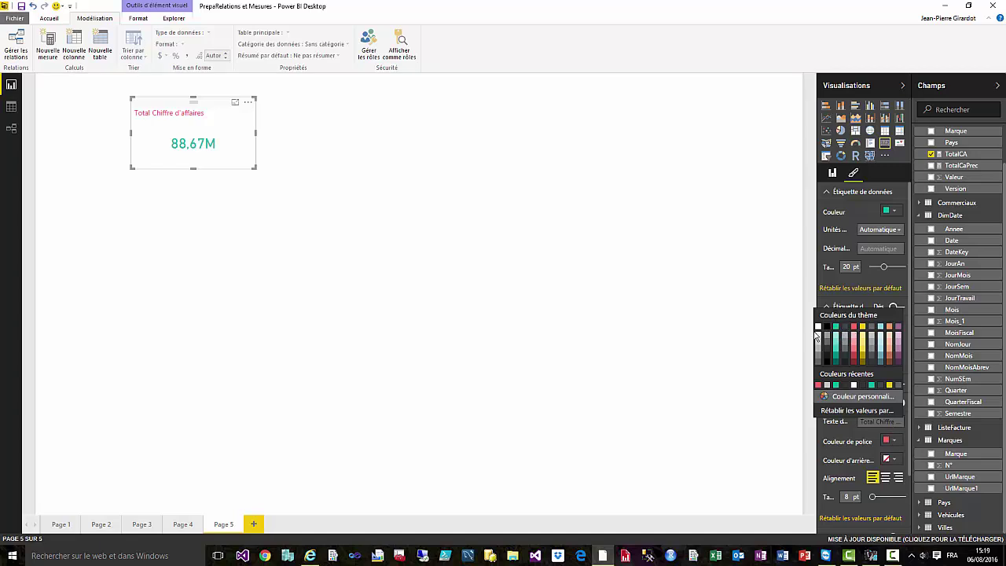
click(818, 328)
click(896, 460)
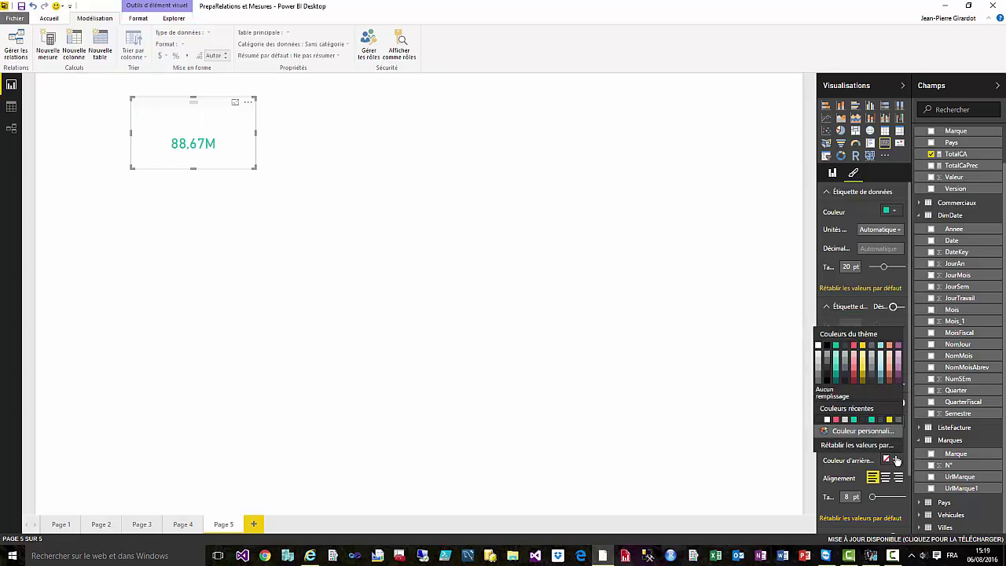
click(854, 346)
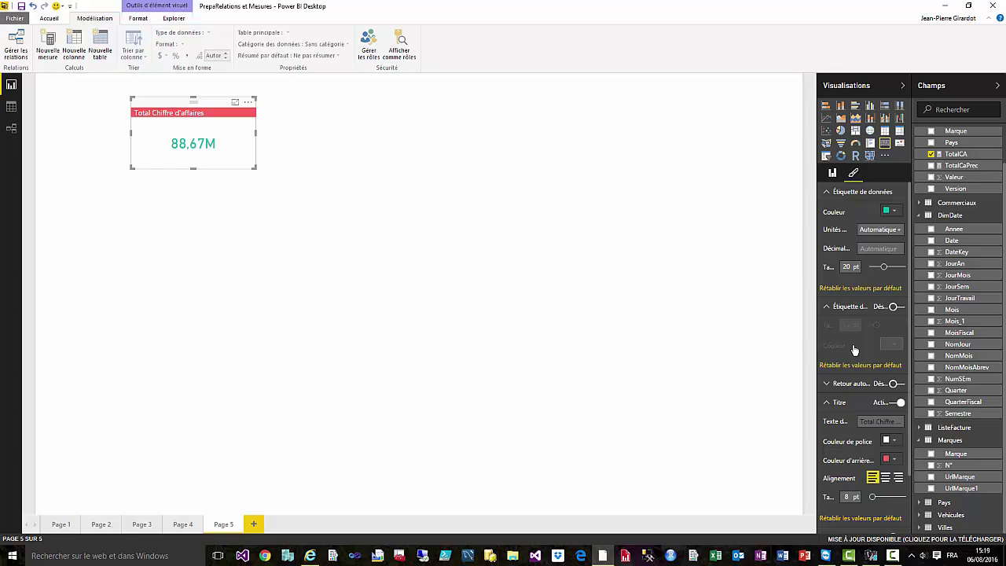
click(886, 478)
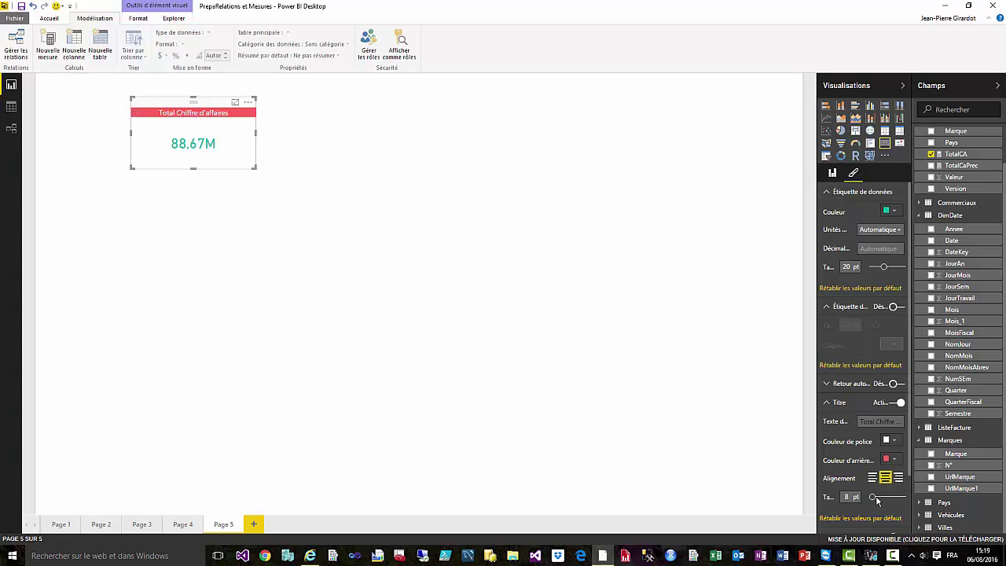
drag(875, 500, 877, 501)
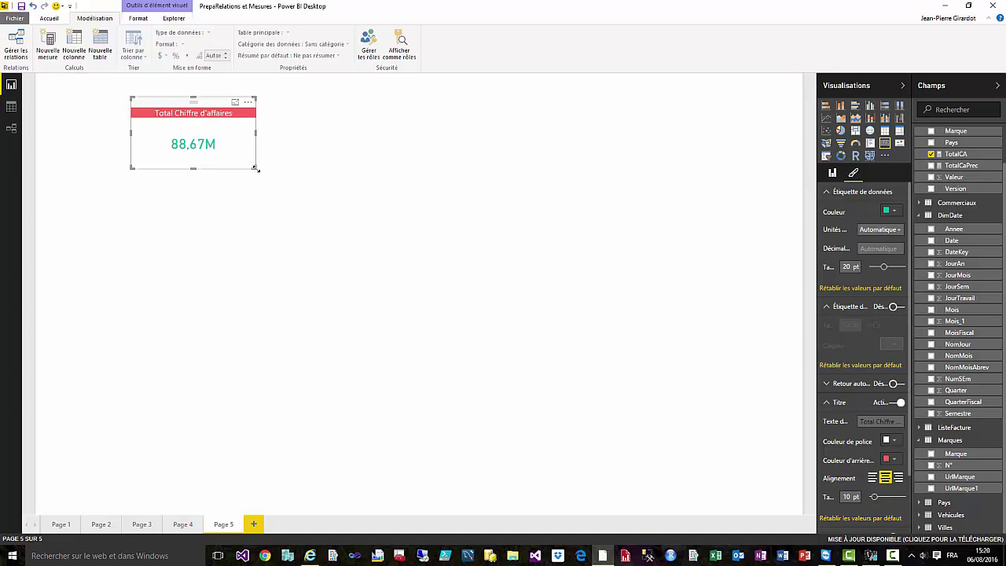
Reduce the card to fit closely around its title and value, and move it up to the page's top edge.
drag(244, 168, 220, 147)
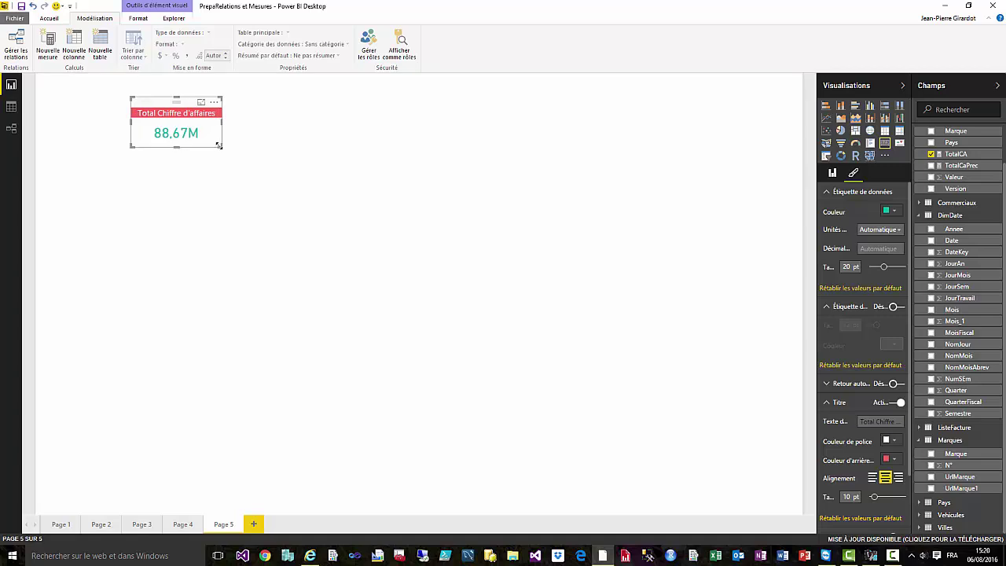
drag(154, 103, 174, 90)
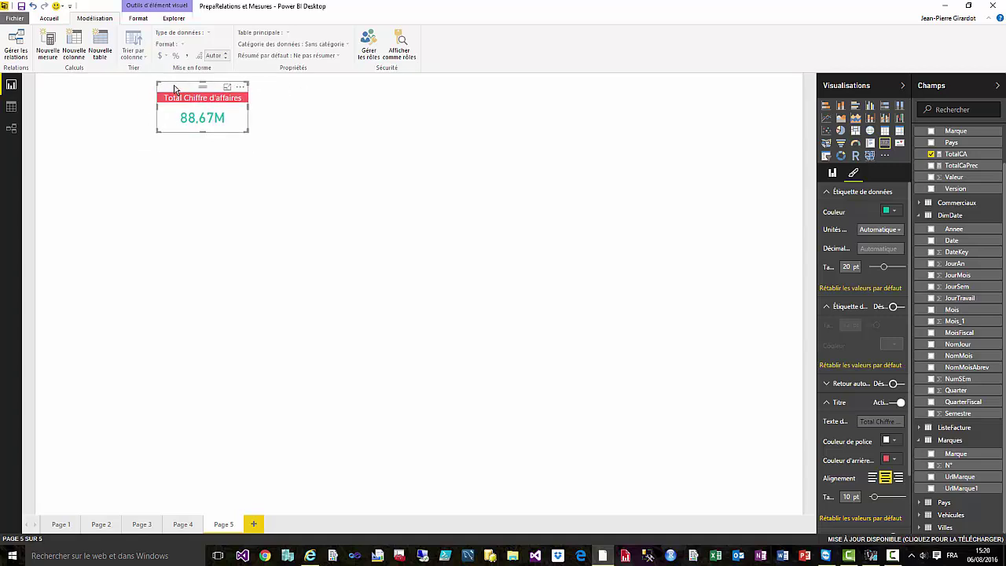
click(292, 265)
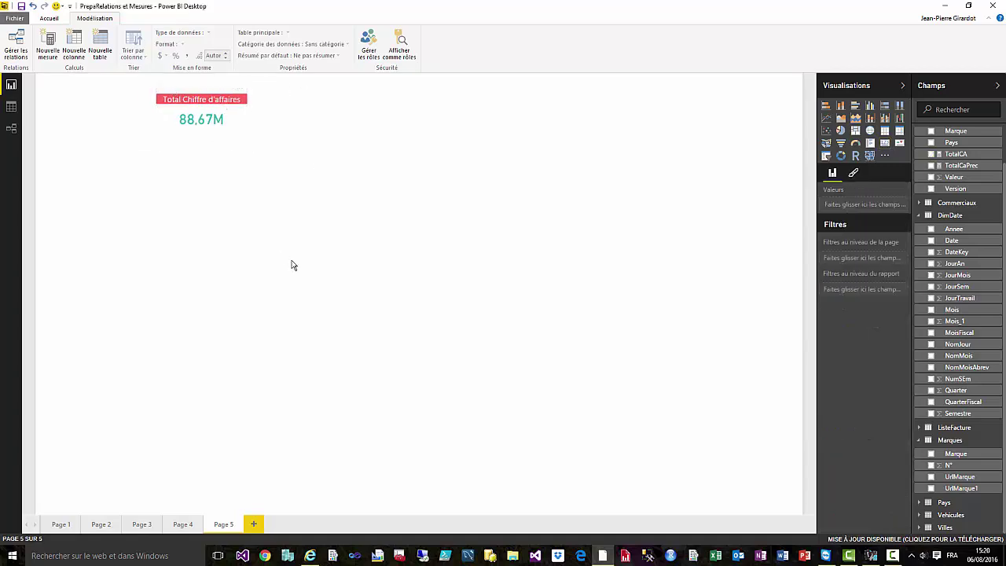
Add an empty slicer to the page and place it to the right of the turnover card.
click(174, 92)
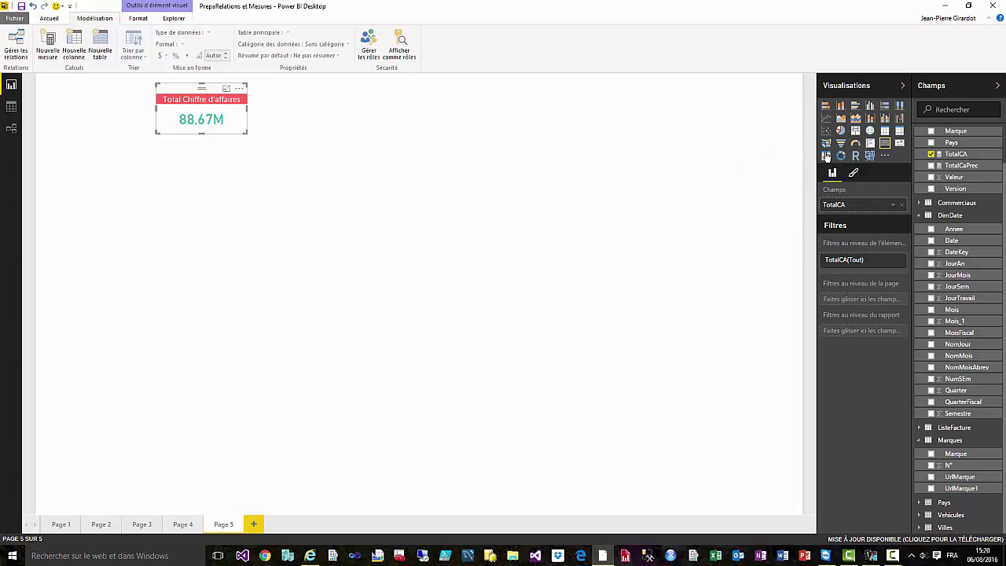
click(791, 164)
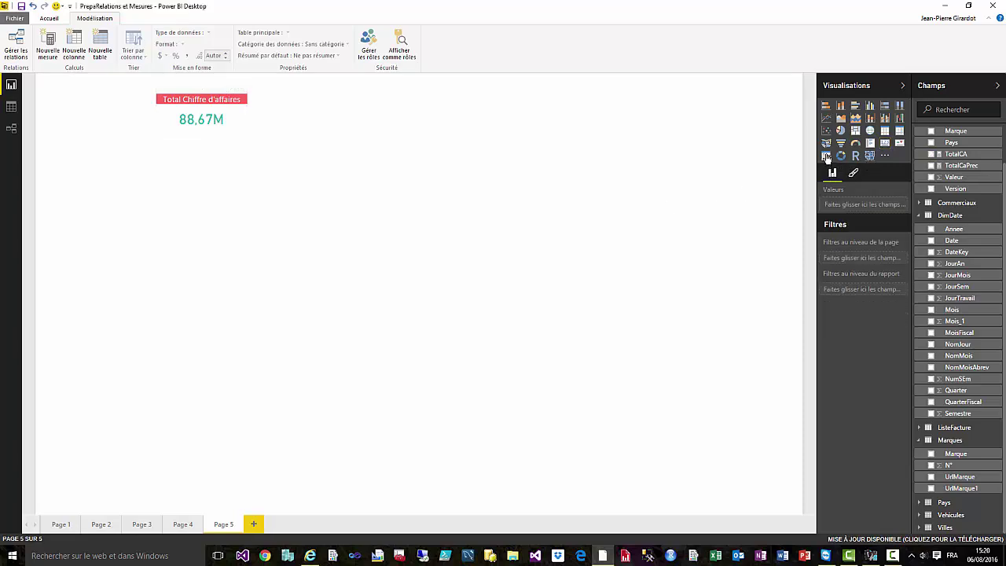
click(827, 157)
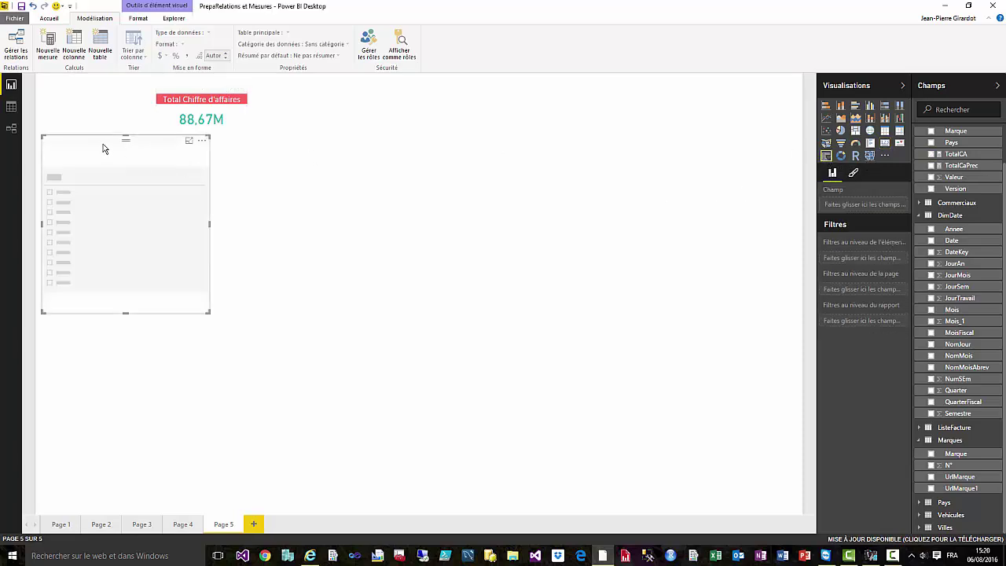
drag(102, 148, 437, 103)
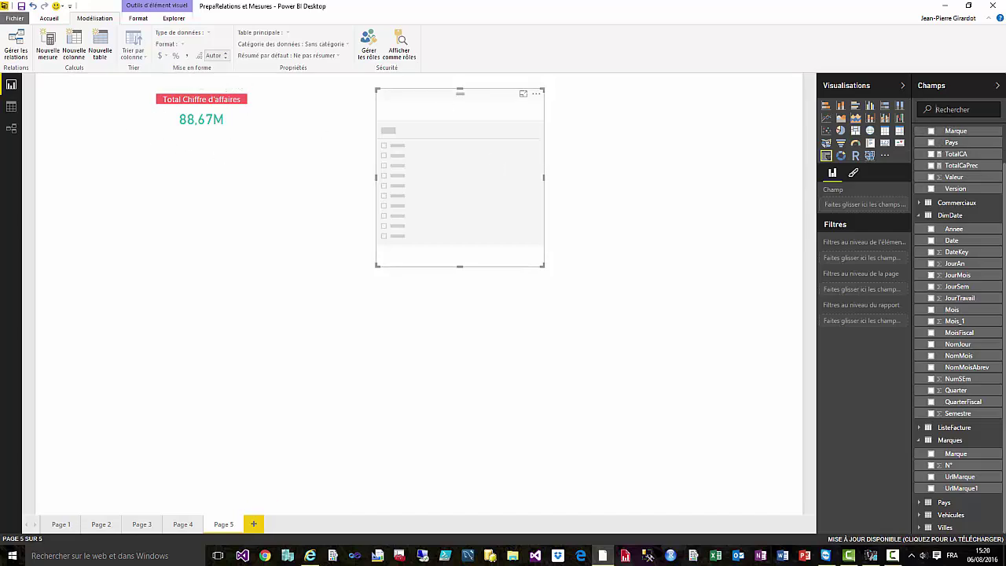
Find the Annee field of DimDate, assign it to the slicer and filter the page on 2009.
click(955, 110)
text(anne)
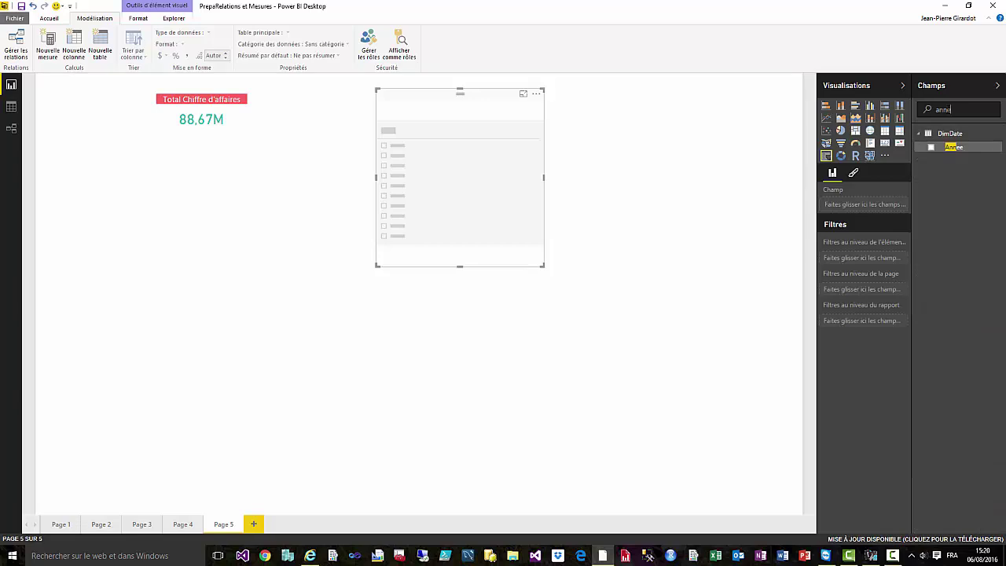
drag(952, 147, 481, 181)
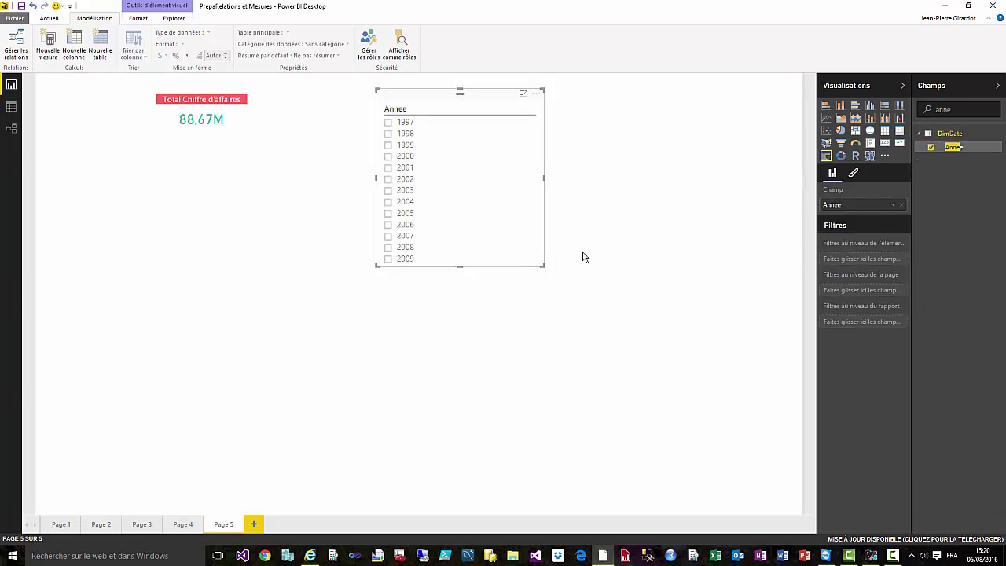
click(388, 259)
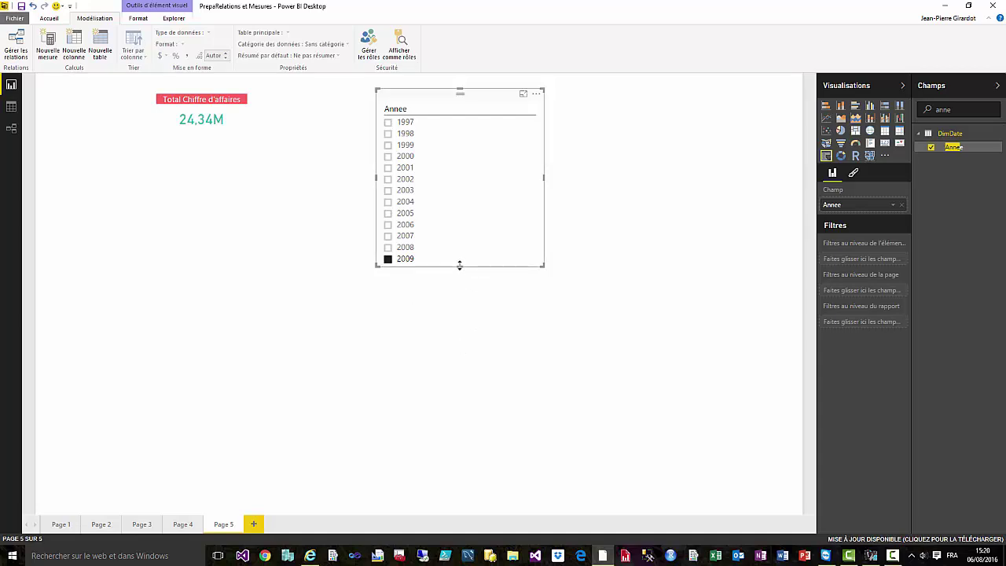
Shrink the year slicer in height and width and place it in the page's upper-left corner, left of the turnover card.
drag(460, 266, 460, 169)
scroll(463, 159, down, 4)
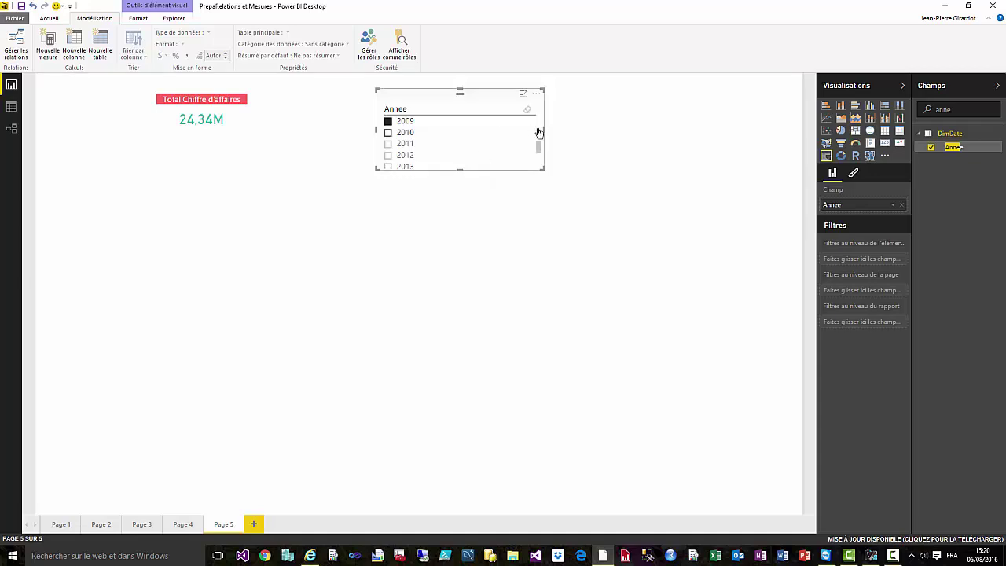
drag(544, 128, 467, 128)
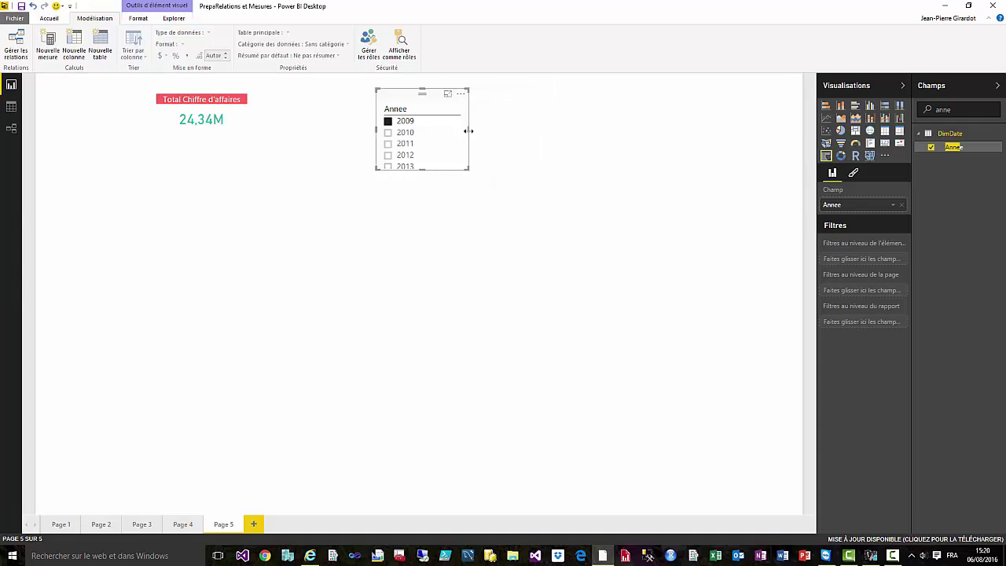
drag(447, 93, 386, 103)
drag(195, 112, 87, 83)
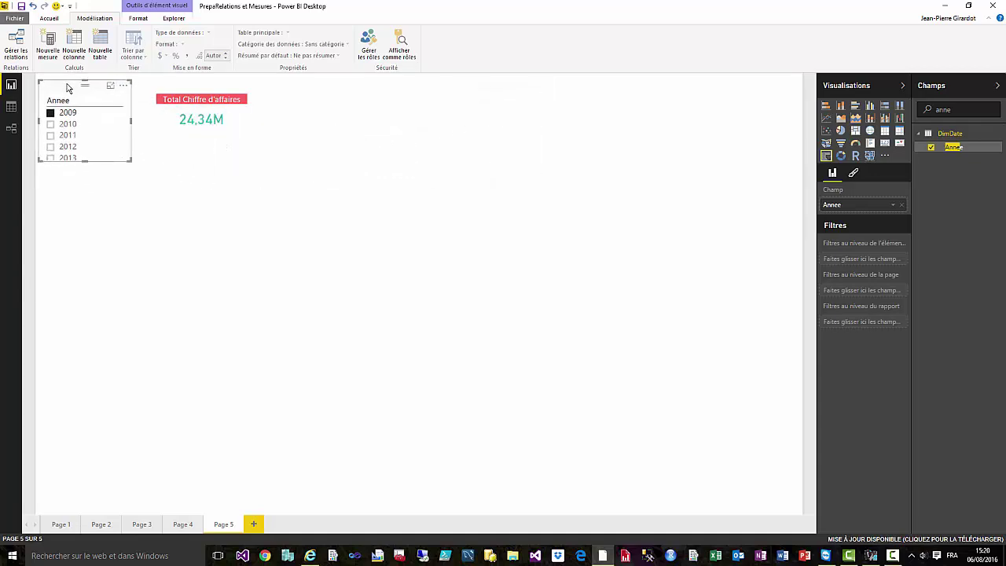
Check how the turnover card responds to the slicer for 2010 and 2008, and return the filter to 2009.
click(52, 125)
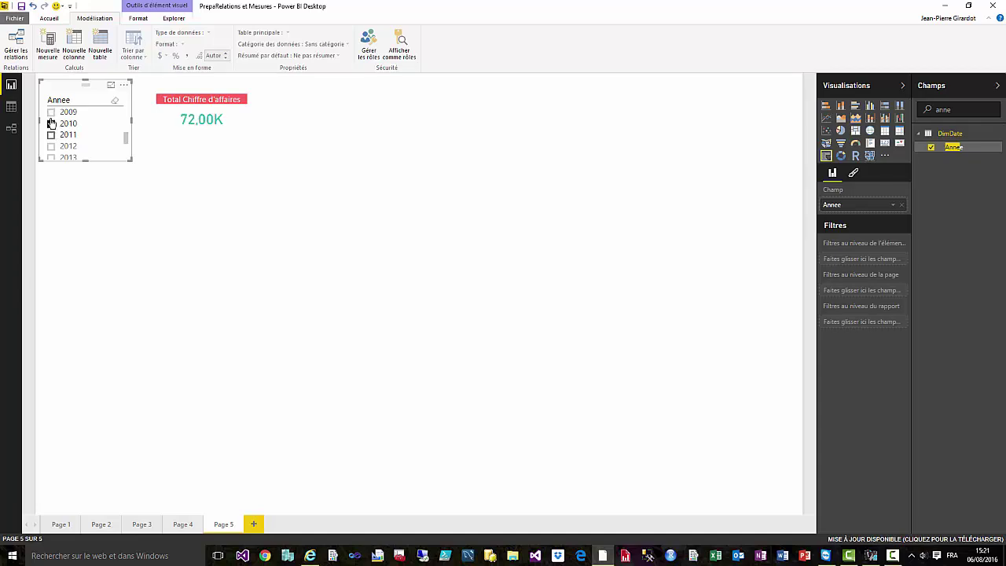
click(52, 112)
scroll(127, 141, up, 3)
click(51, 116)
click(51, 128)
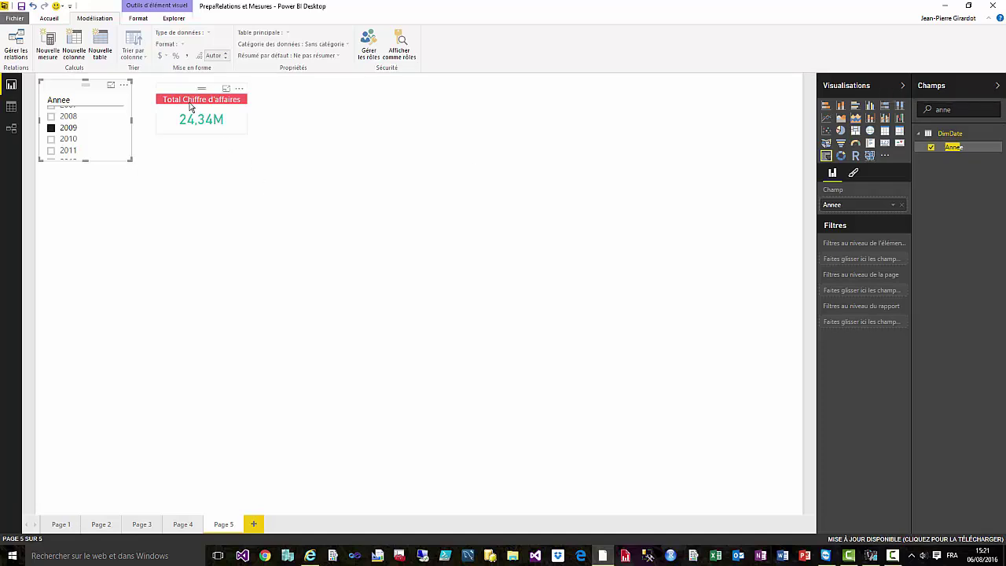
Add an empty table visual to the page and place it to the right of the turnover card.
click(396, 119)
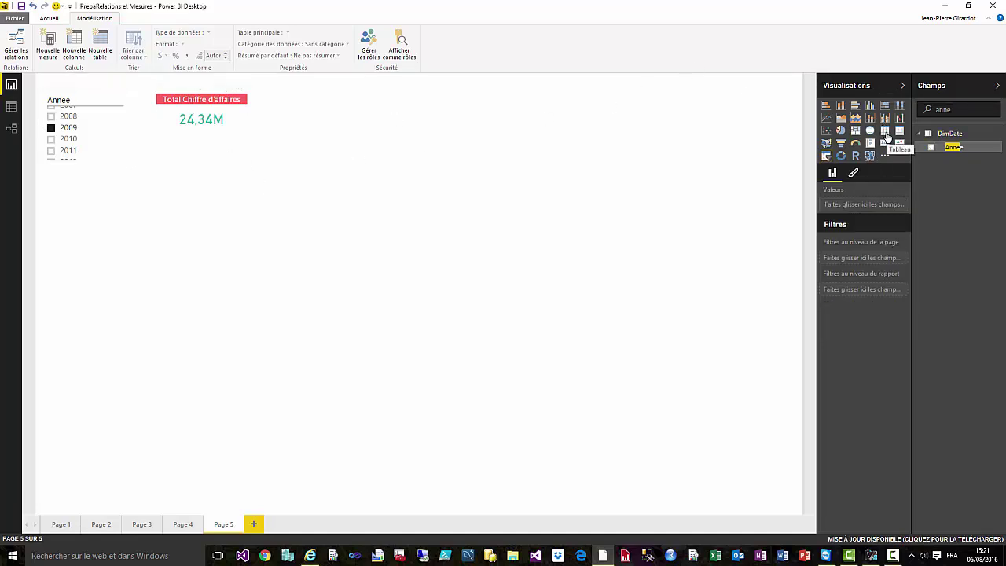
click(886, 134)
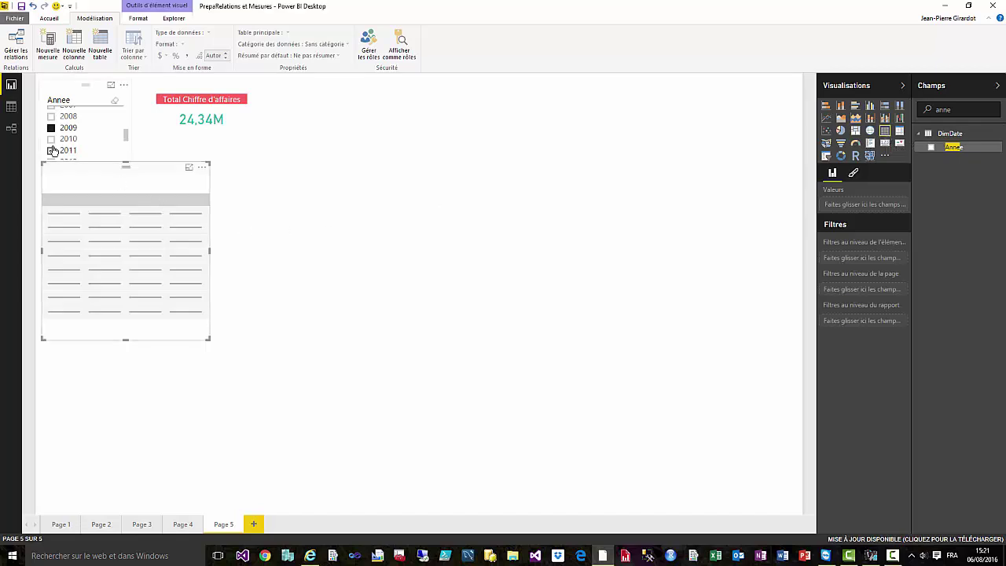
drag(102, 172, 349, 103)
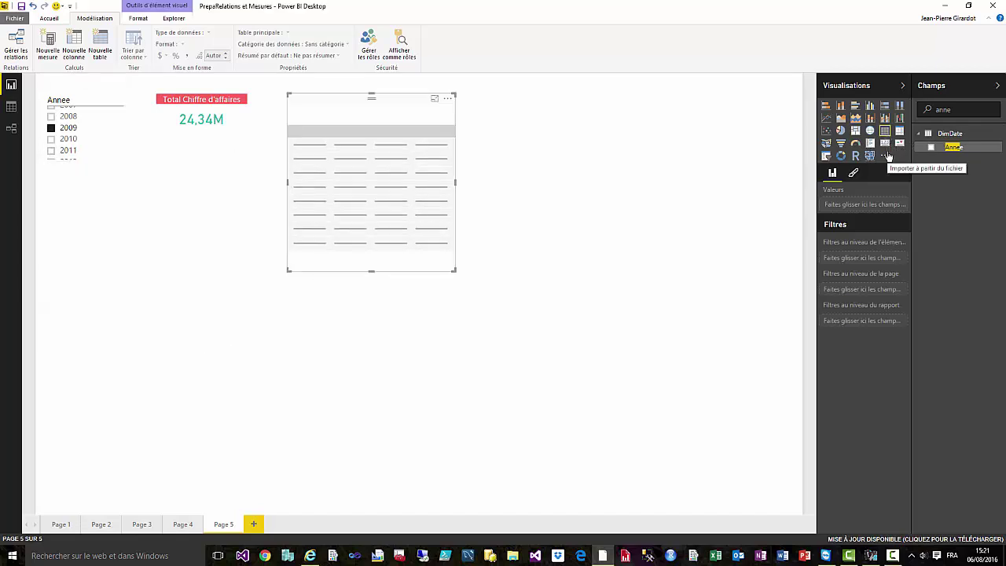
Search the fields for "mar" and add the Marque field of Vehicules to the table.
key(BackSpace)
key(BackSpace)
key(BackSpace)
key(BackSpace)
text(mar)
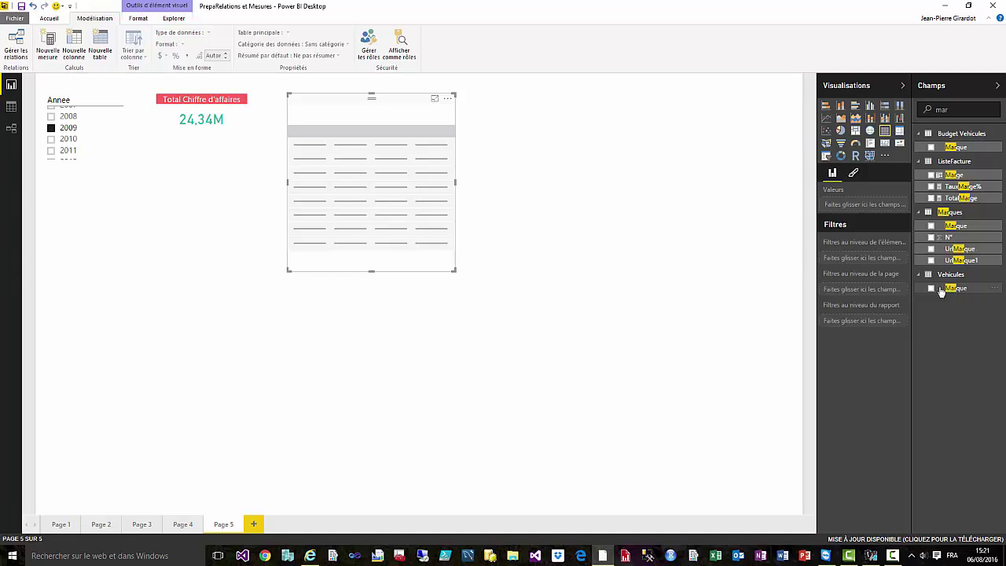
drag(956, 289, 415, 195)
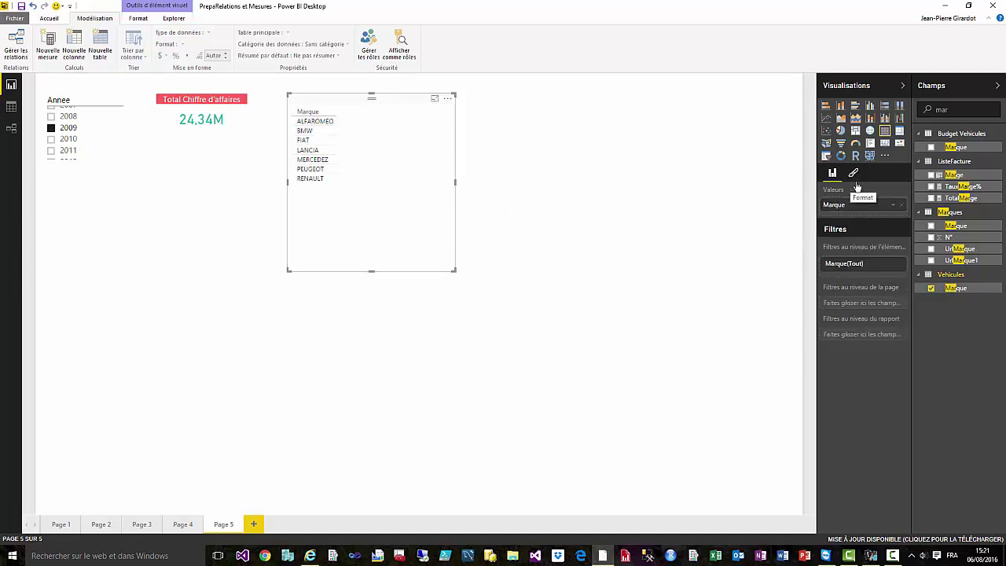
Find the TotalCA and TotalMarge measures, add them to the table and move the table slightly closer to the turnover card.
drag(989, 114, 906, 105)
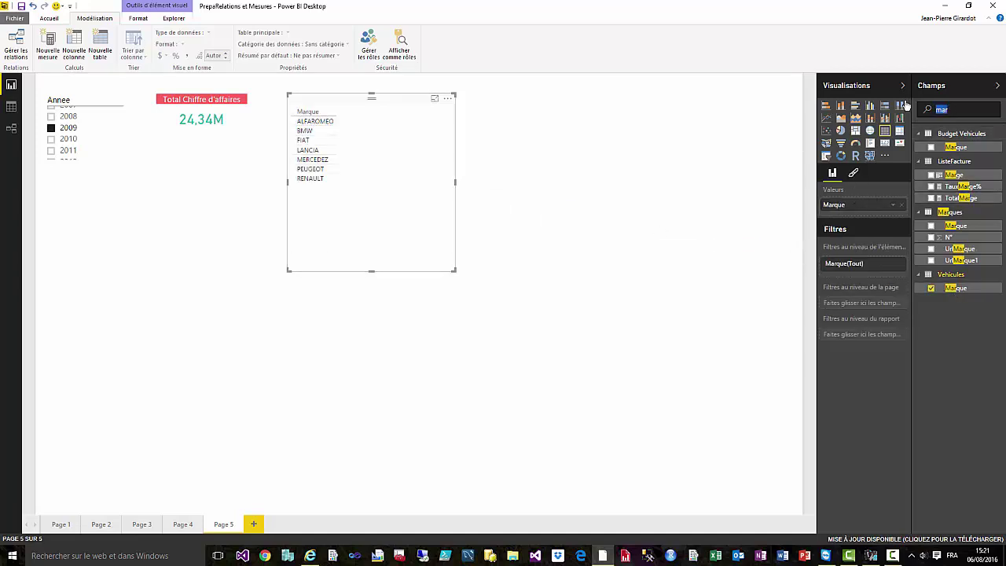
text(total)
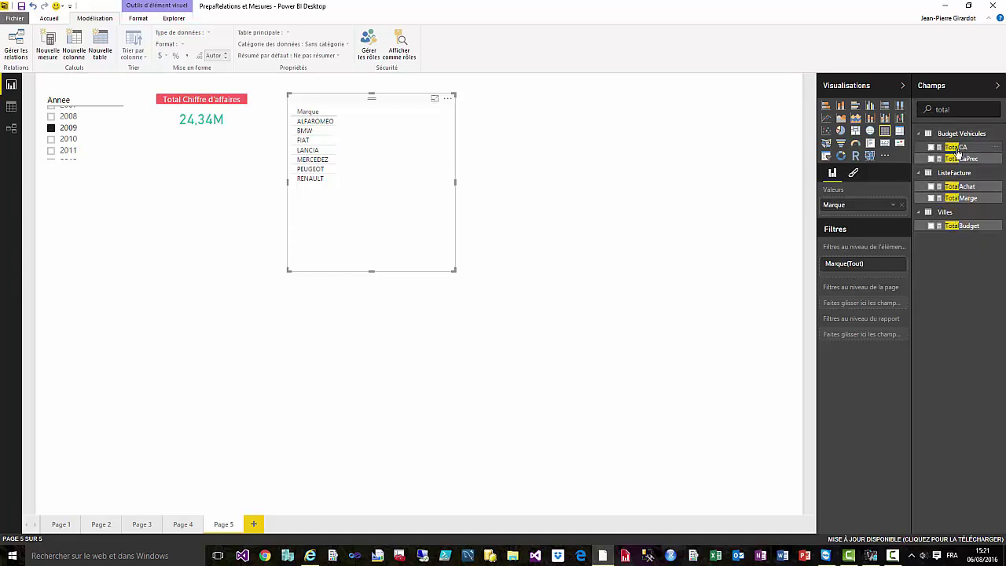
click(932, 148)
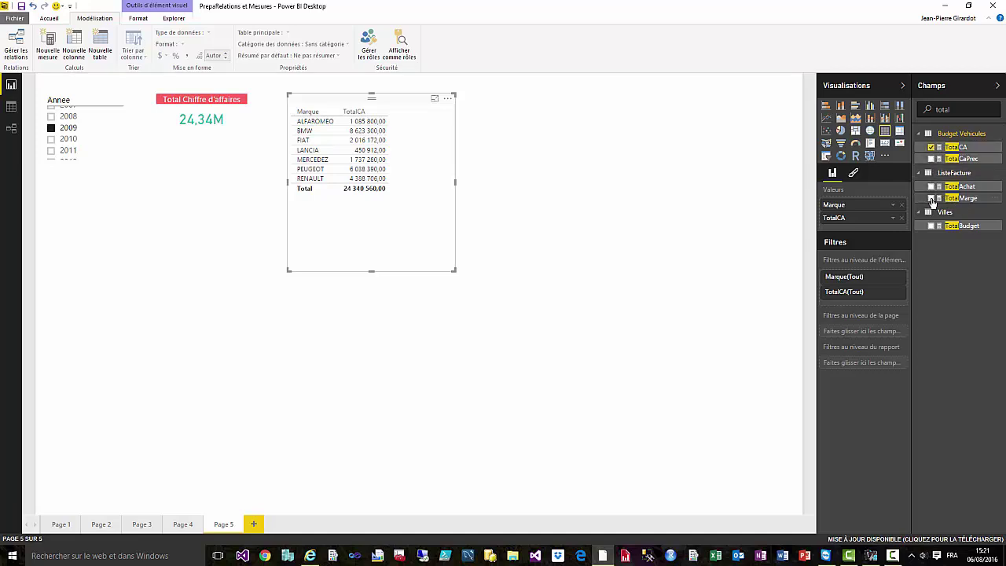
click(931, 199)
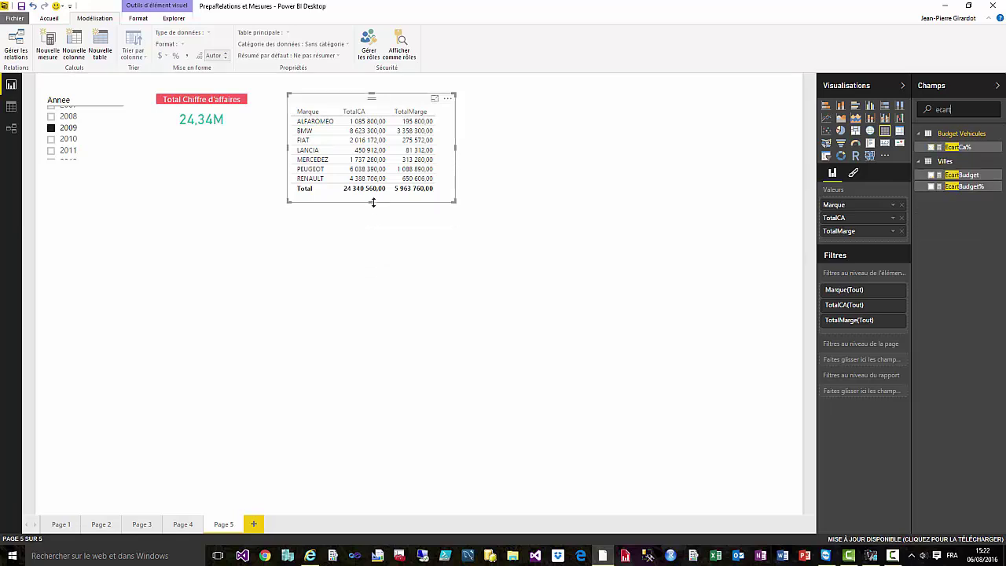
drag(330, 101, 323, 99)
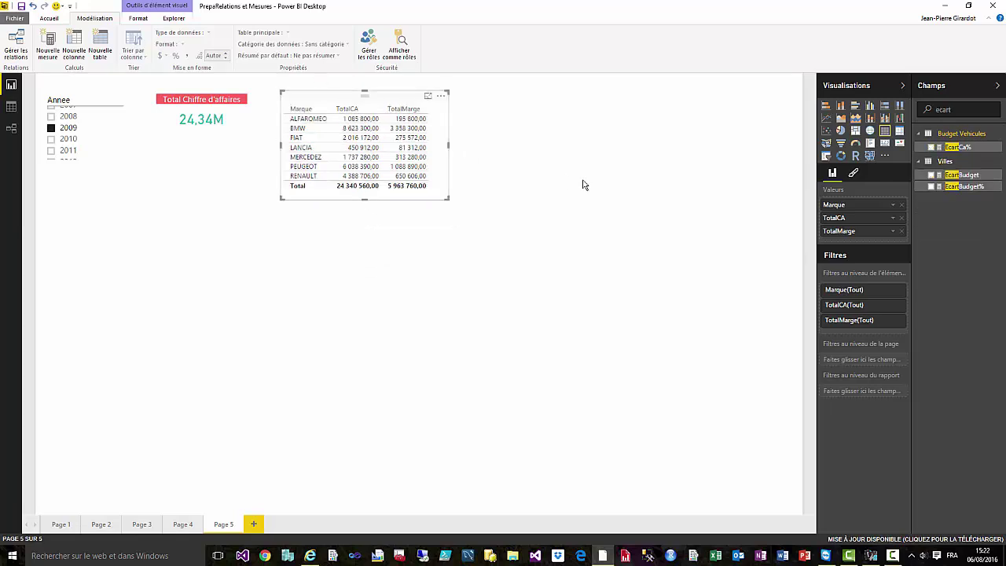
Try the Lignes alternées contrastées style on the table, and set its style to Lignes alternées.
click(854, 174)
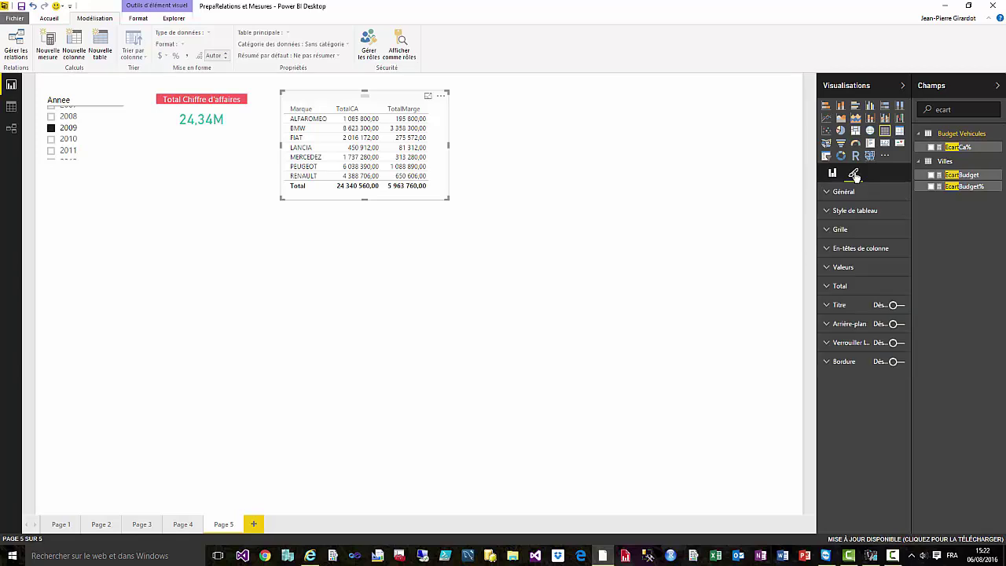
click(827, 212)
click(900, 230)
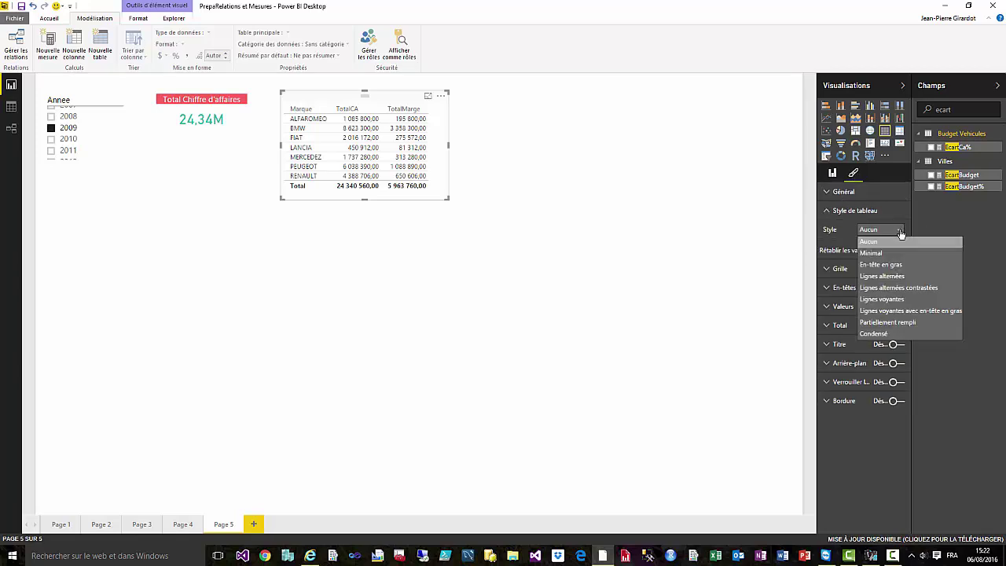
click(896, 289)
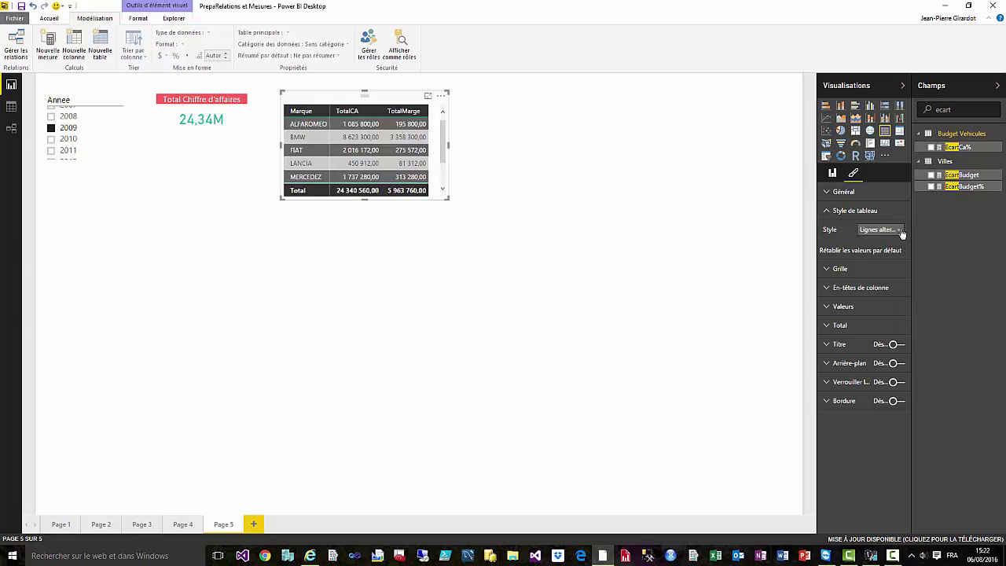
click(902, 229)
click(896, 277)
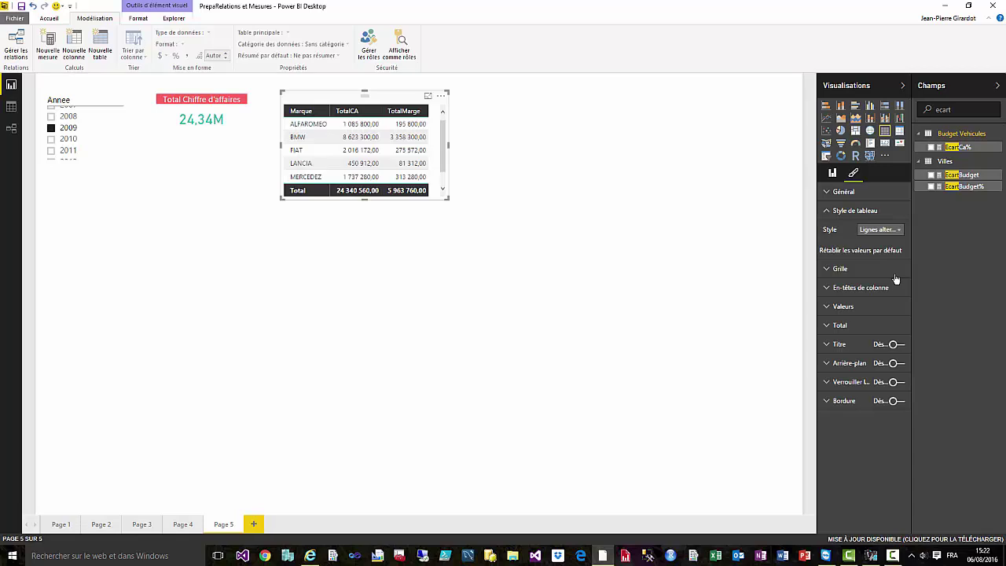
Review the table's grid formatting options and widen the table slightly.
click(832, 268)
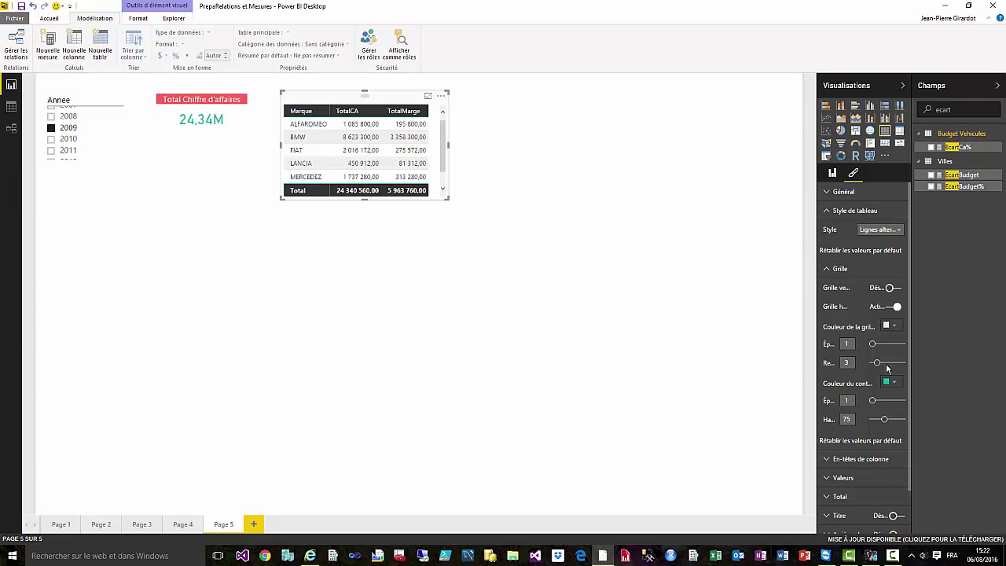
click(831, 271)
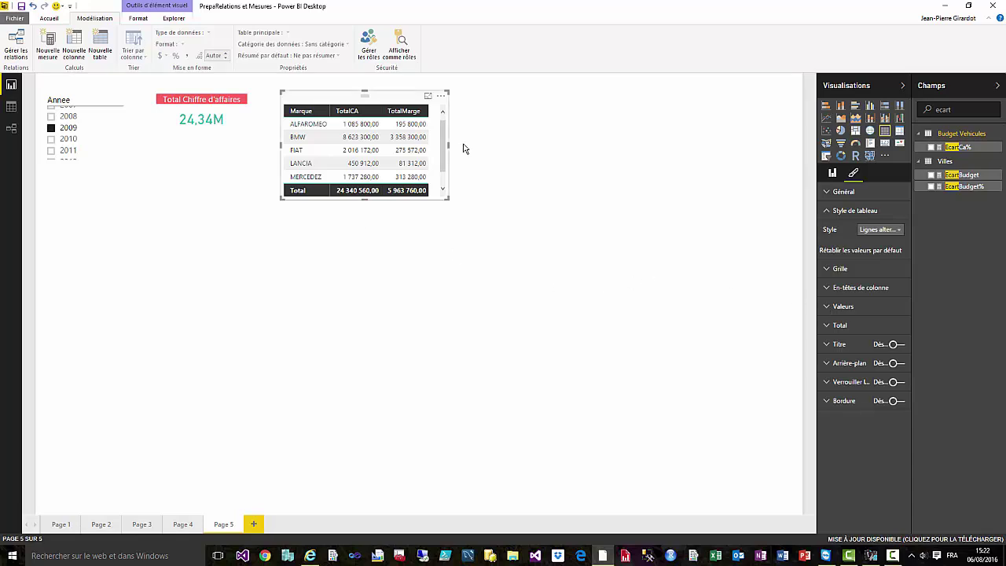
drag(450, 143, 469, 141)
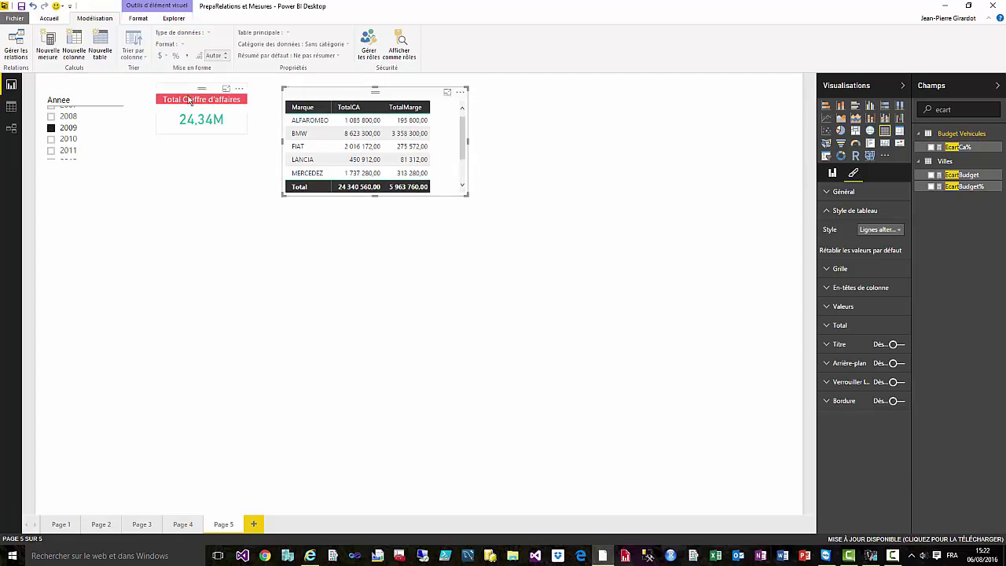
Check how the table and card respond to the year 2008, and reset the slicer to 2009.
click(52, 117)
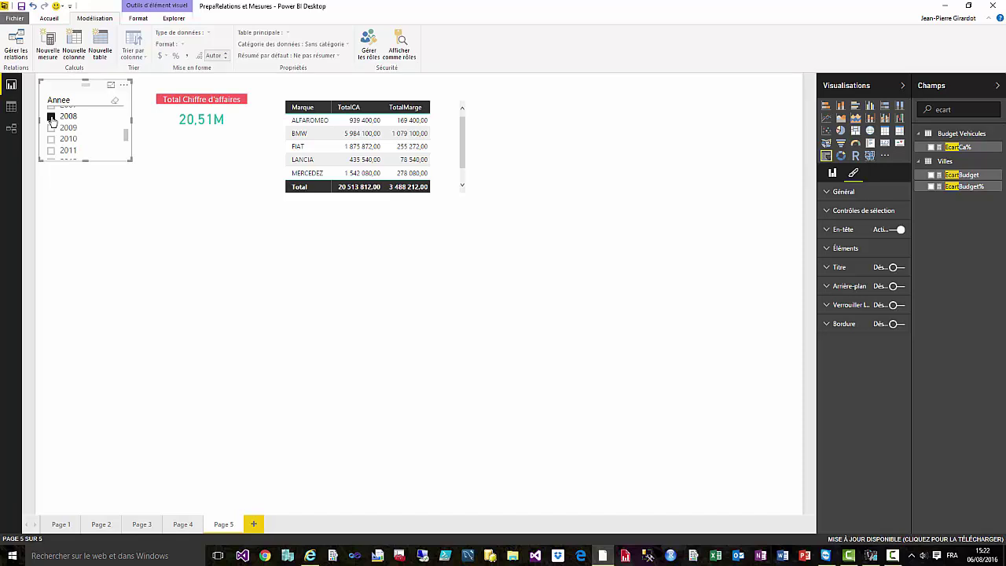
click(52, 128)
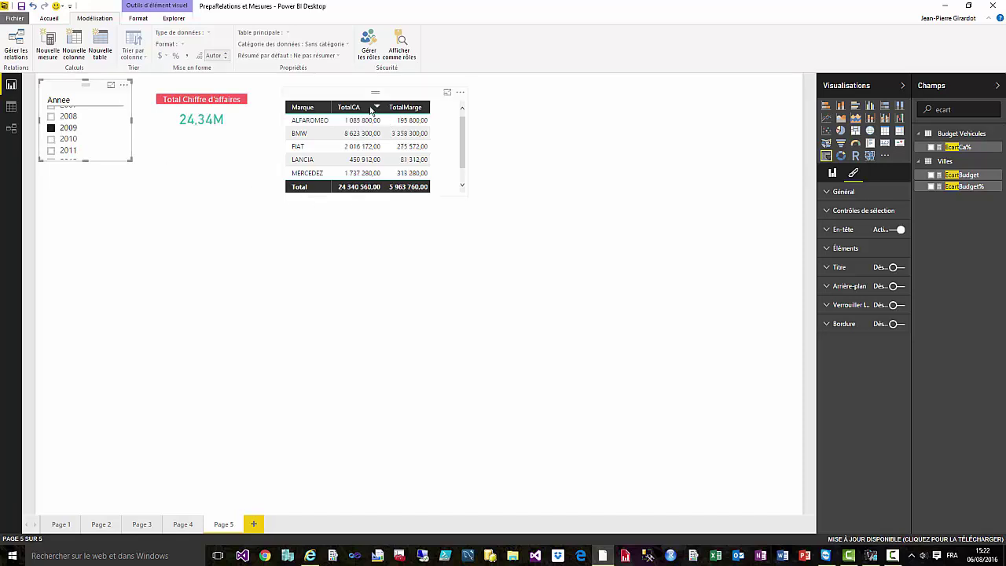
Add a clustered column chart to the page showing the TotalCA and TotalBudget measures.
click(596, 166)
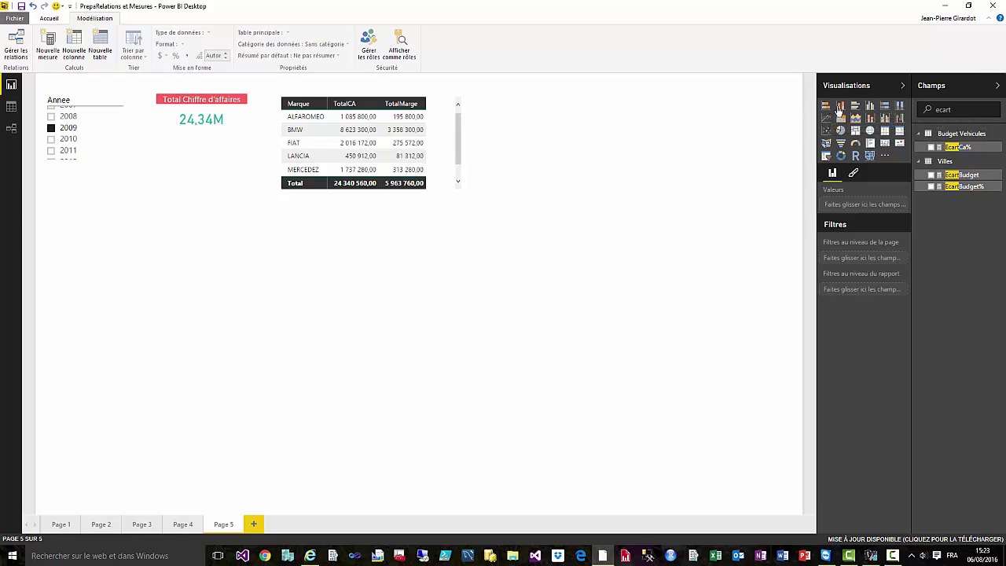
click(873, 106)
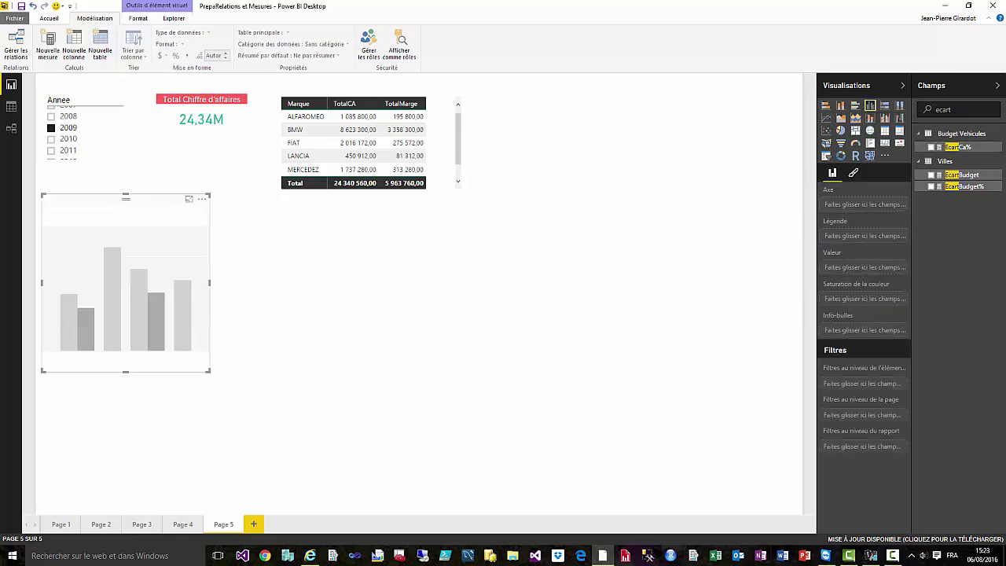
double_click(929, 110)
text(total)
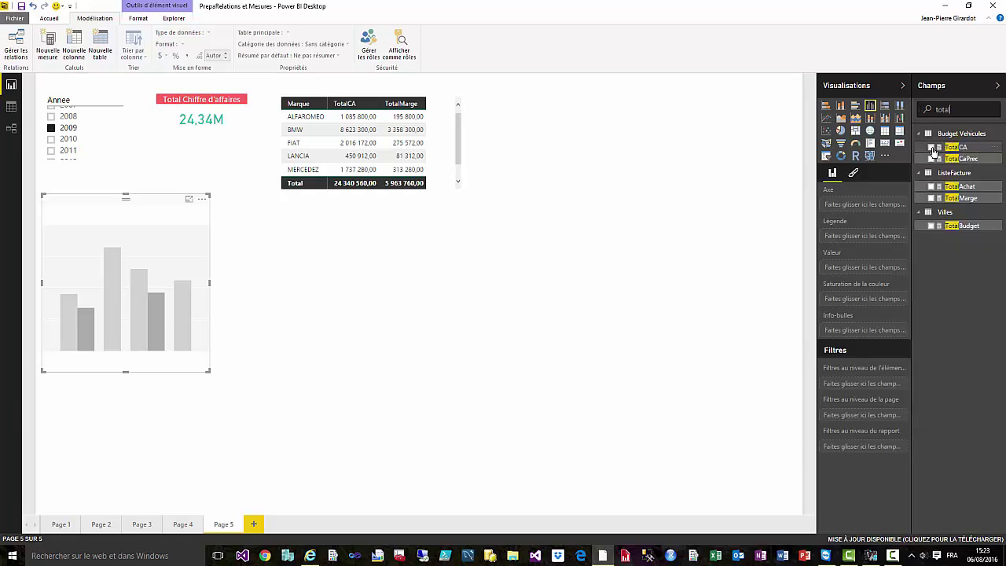
click(931, 148)
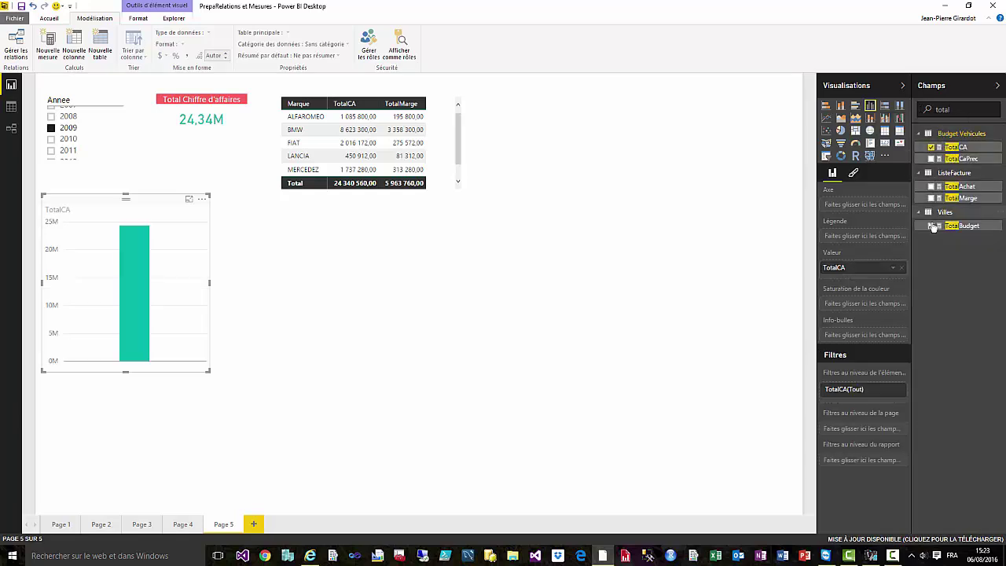
click(931, 226)
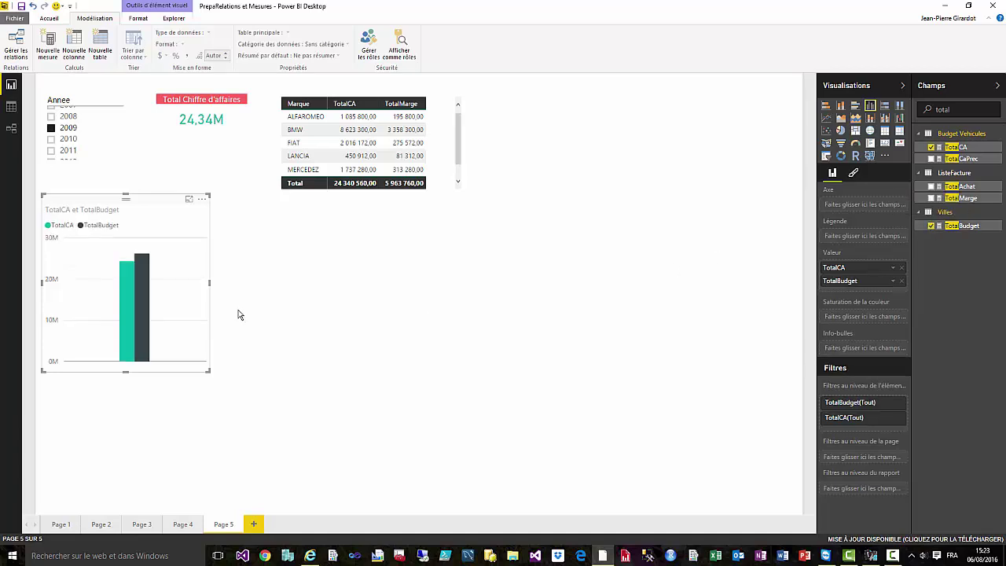
Shrink the TotalCA and TotalBudget chart and place it to the right of the table.
drag(208, 370, 139, 321)
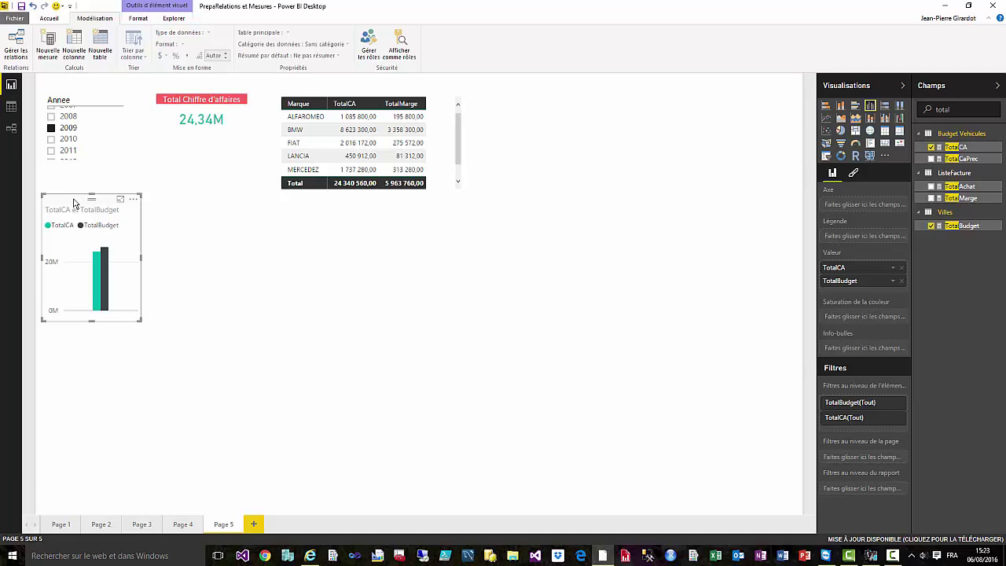
drag(82, 202, 548, 98)
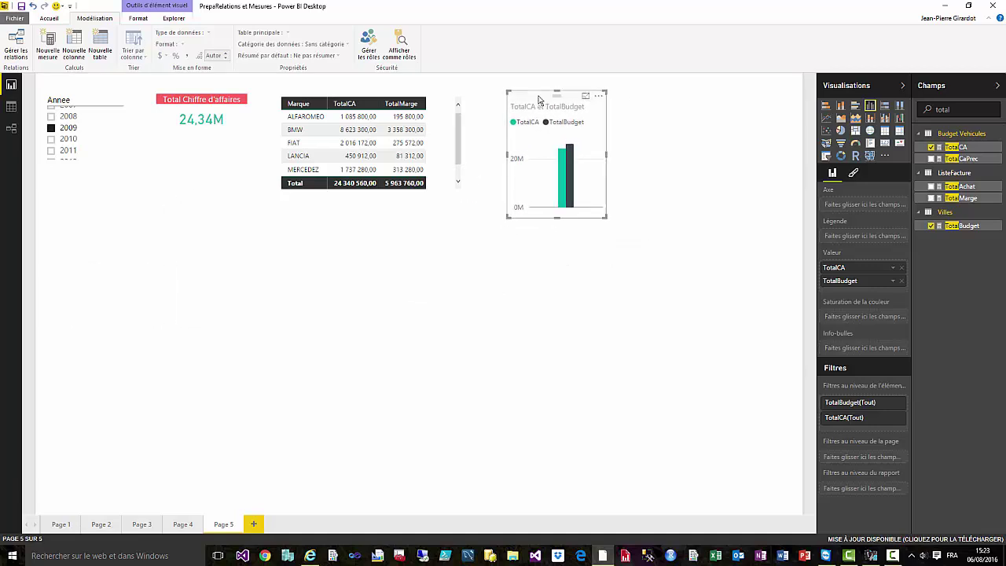
click(689, 206)
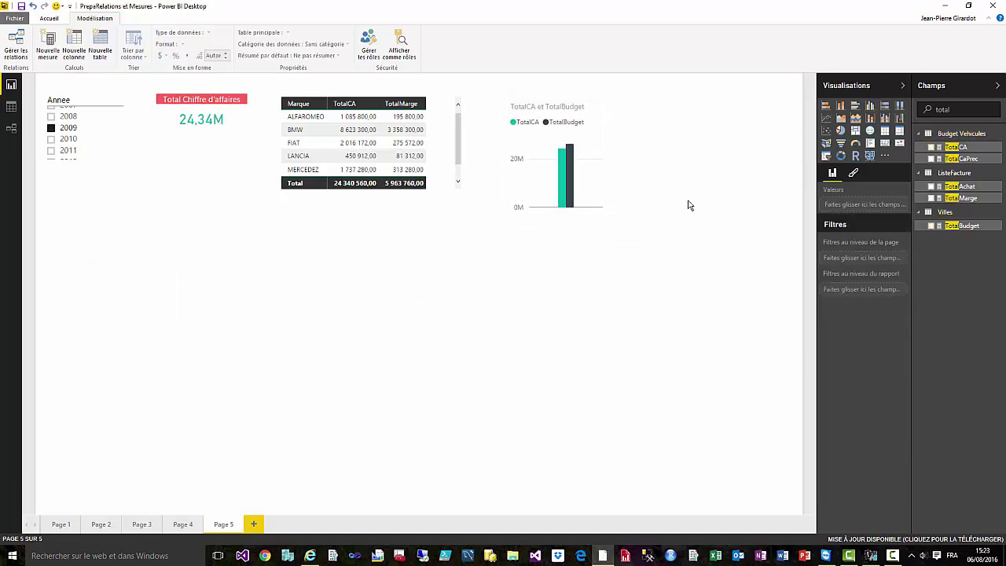
Try the clustered bar type on the TotalCA and TotalBudget chart, and switch it to a stacked column chart.
click(564, 183)
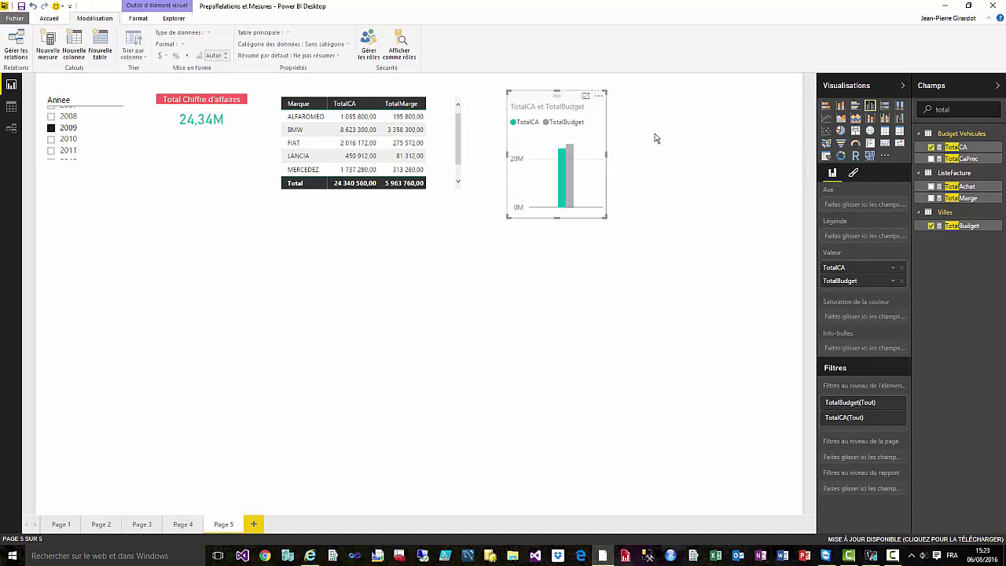
click(856, 106)
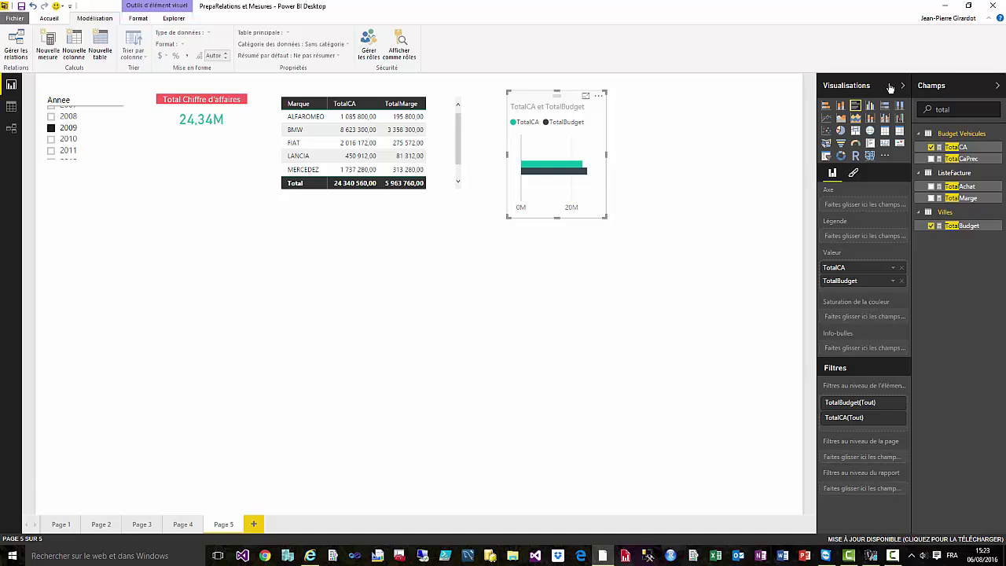
click(840, 105)
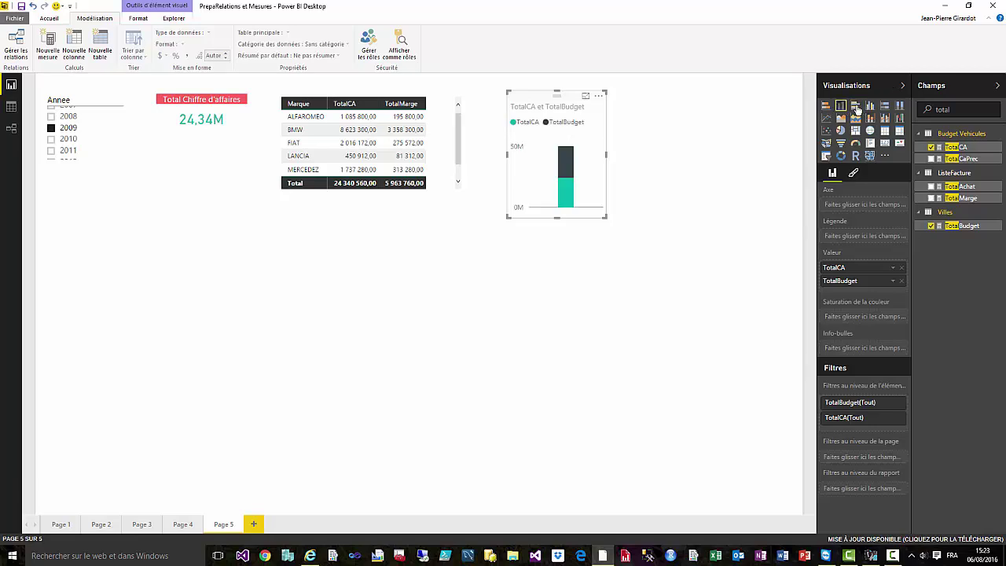
Switch the TotalCA and TotalBudget chart to a clustered column chart and make it slightly smaller.
click(856, 106)
click(871, 107)
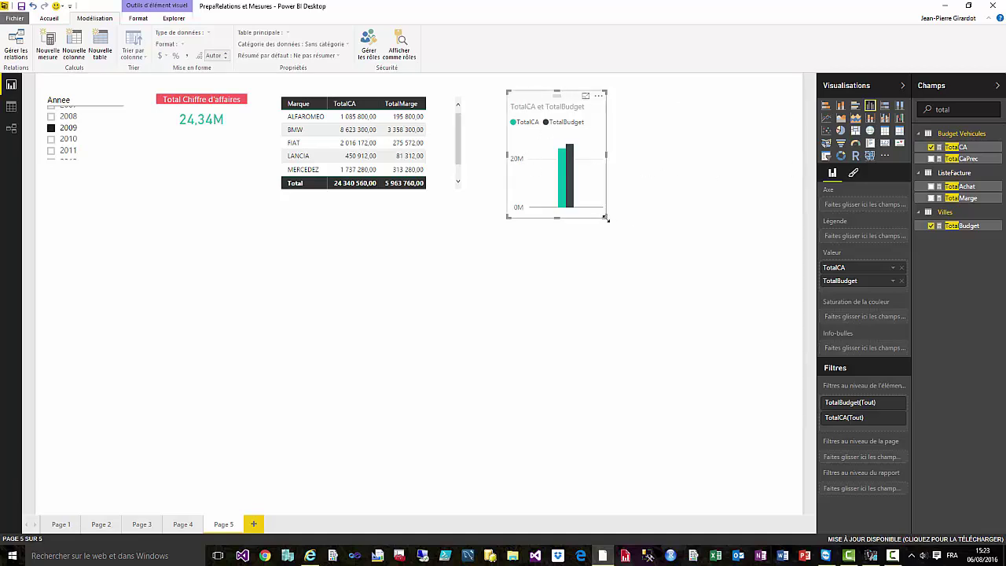
drag(604, 217, 602, 193)
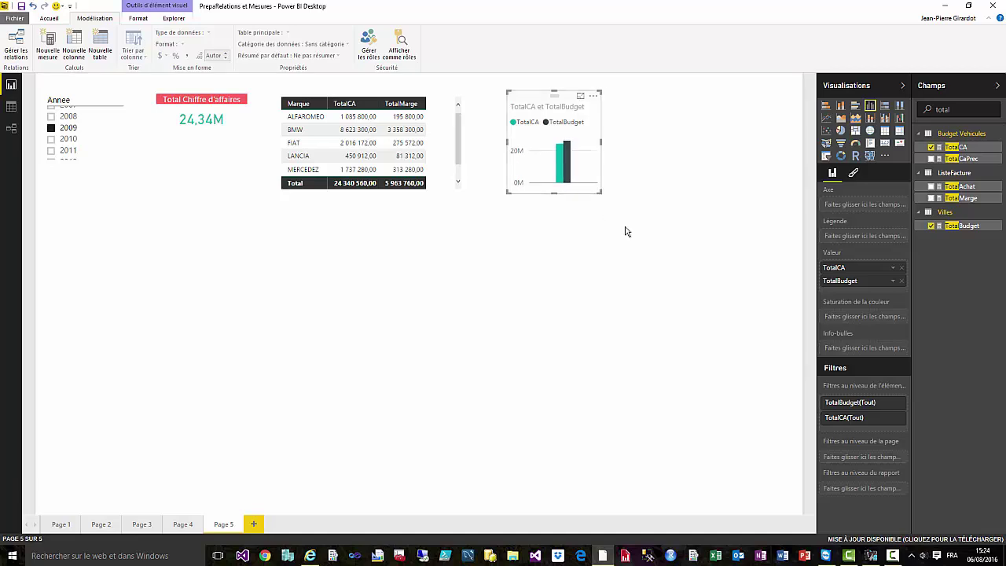
click(680, 148)
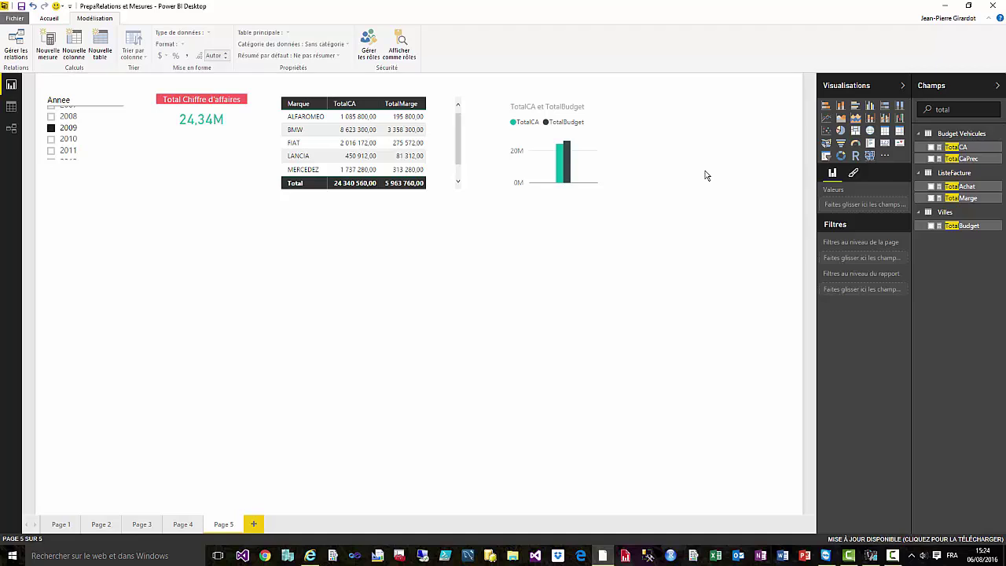
Add a treemap showing TotalCA grouped by the Nom field of the Commerciaux table.
click(856, 131)
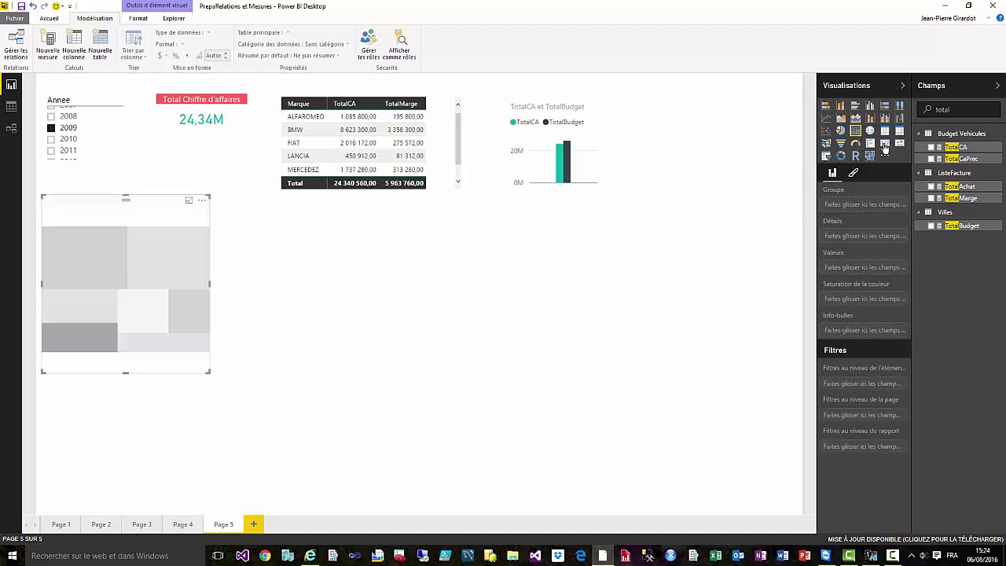
double_click(943, 110)
text(cc)
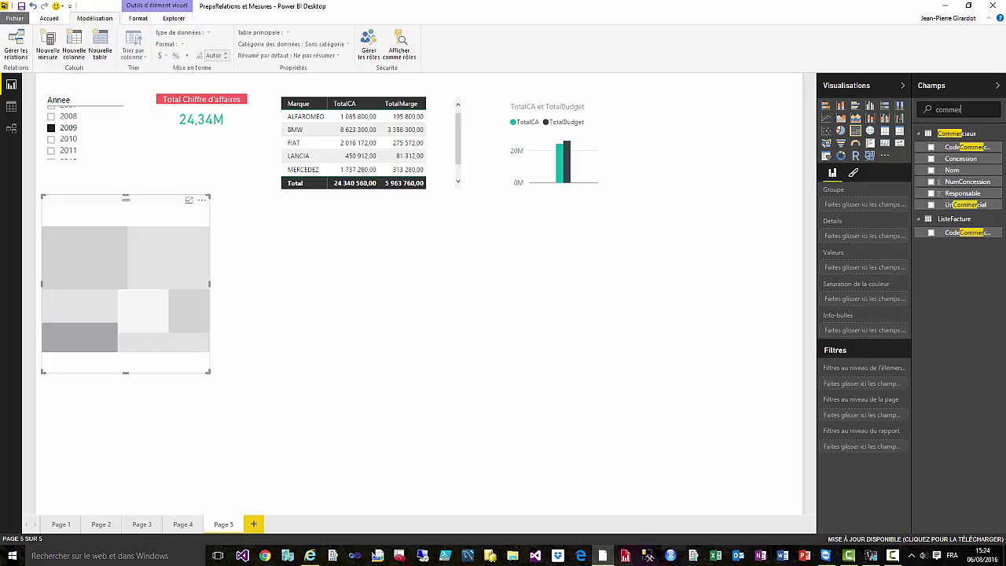
drag(967, 171, 135, 286)
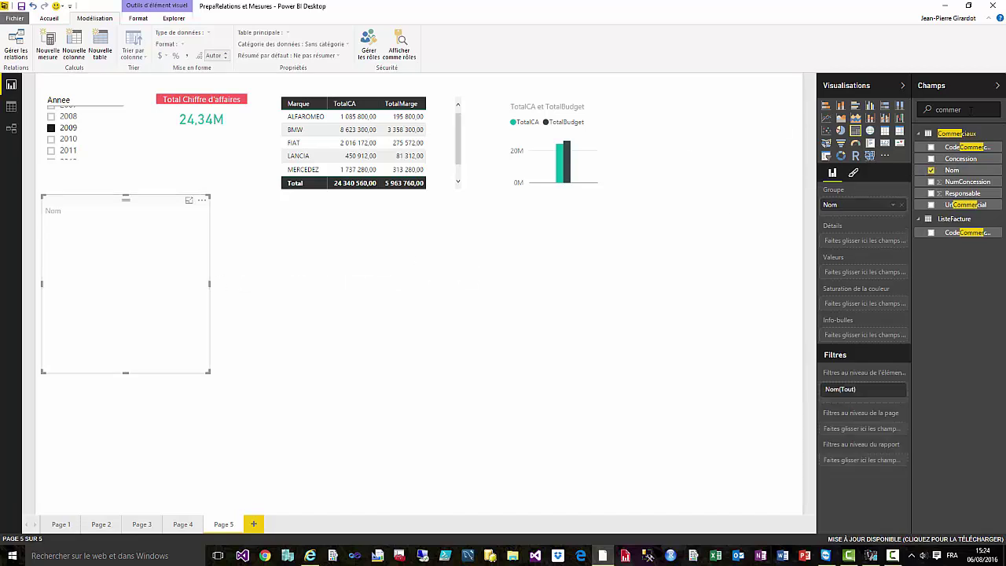
drag(972, 110, 900, 108)
text(tot)
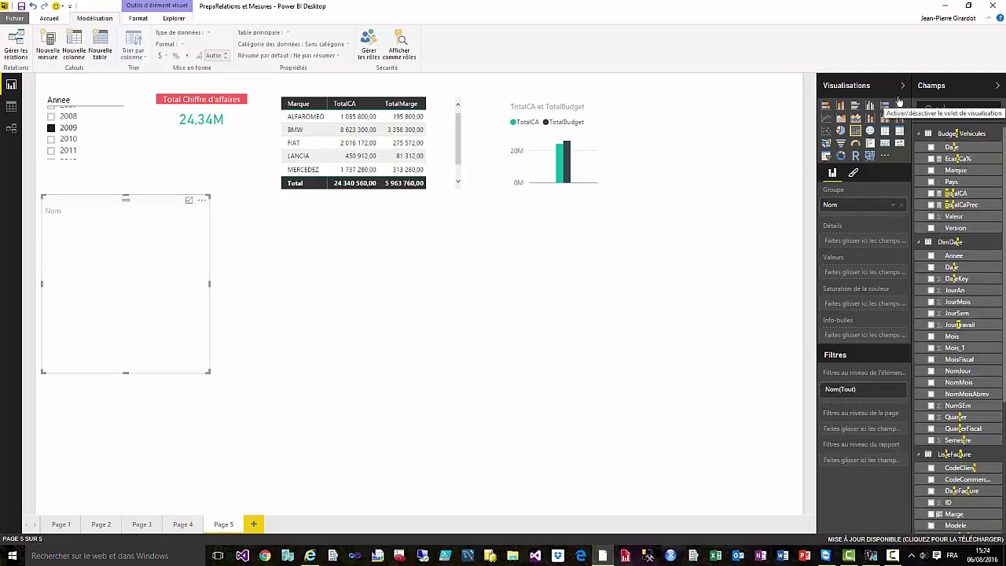
text(al)
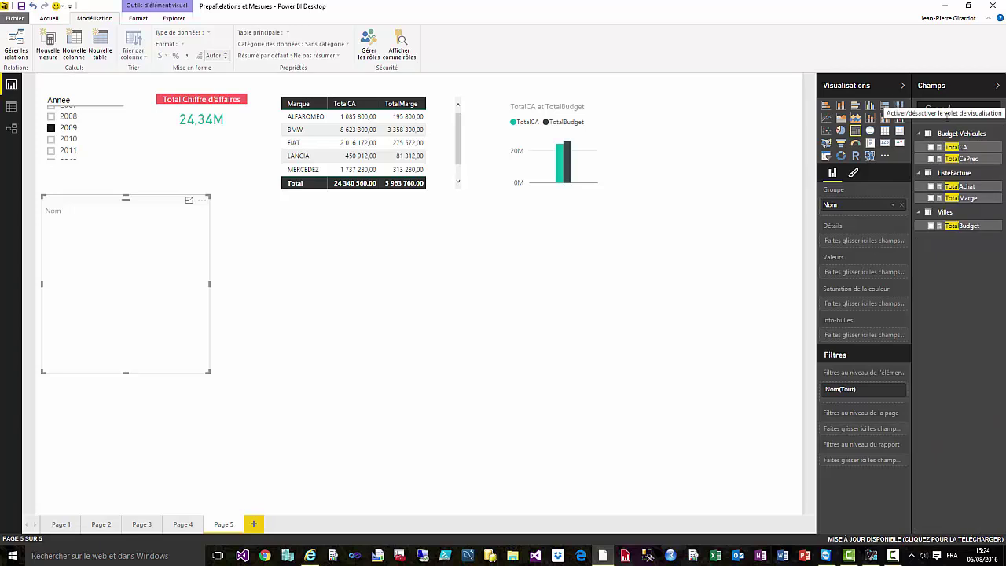
click(931, 147)
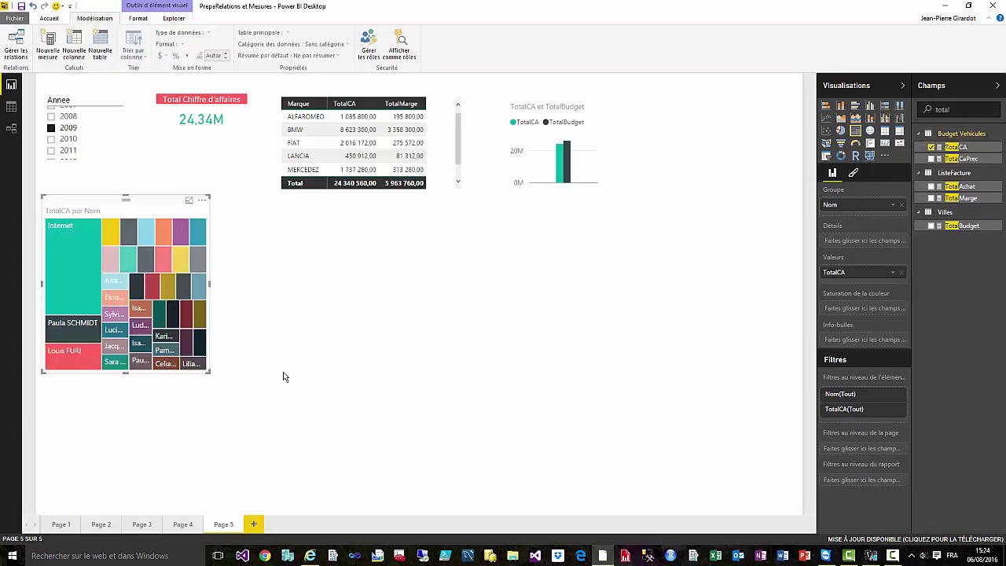
Widen the treemap to nearly twice its width and shift it slightly down, clear of the visuals above.
drag(209, 373, 347, 366)
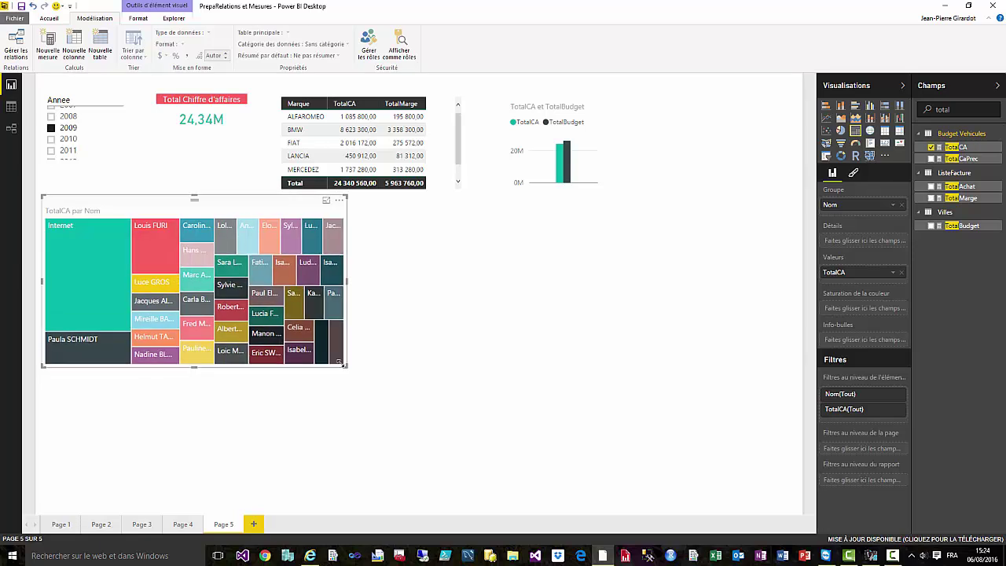
drag(150, 206, 164, 224)
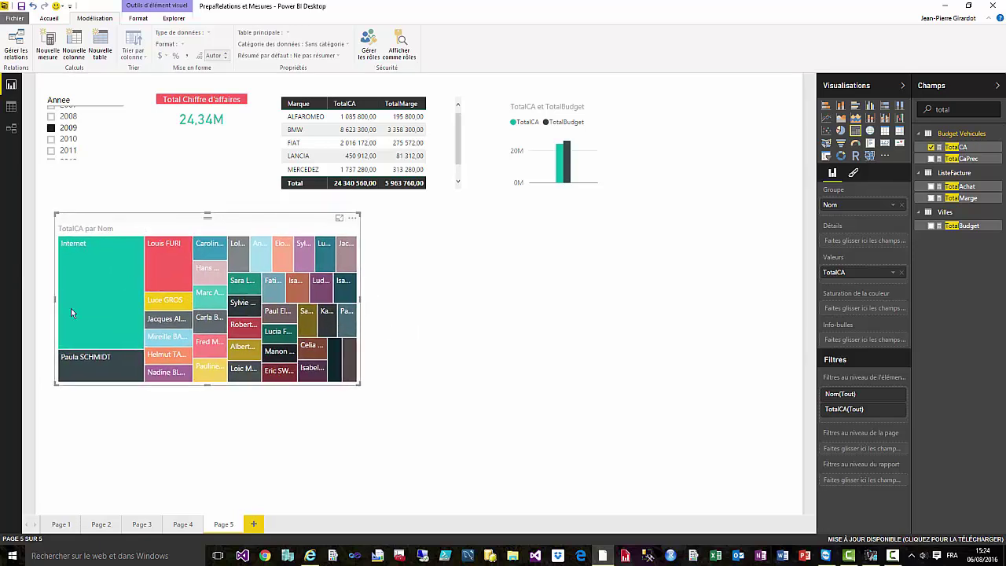
mouse_move(98, 268)
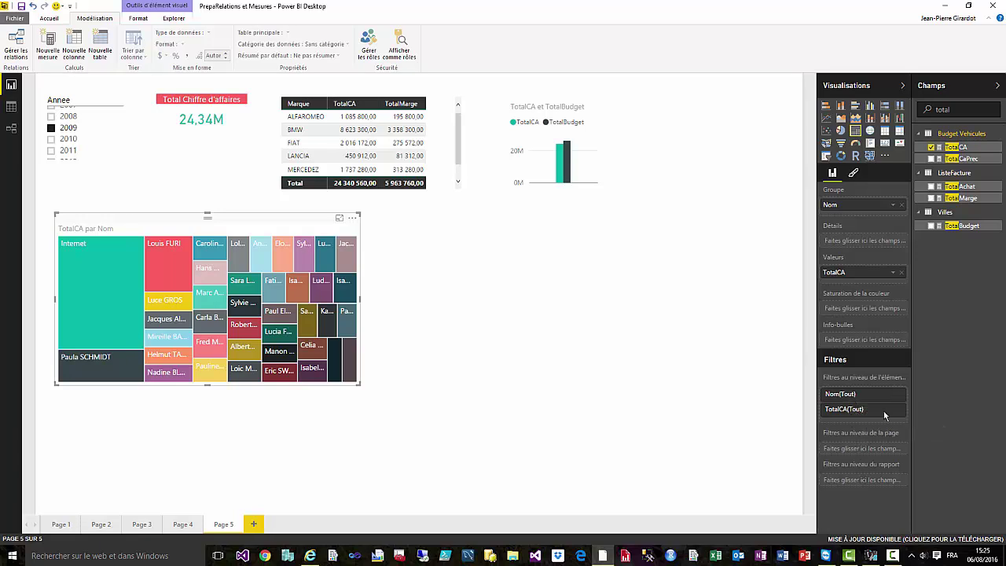
Add a page-level filter on the Commerciaux table's Nom field that includes every value except Internet.
double_click(944, 109)
text(commer)
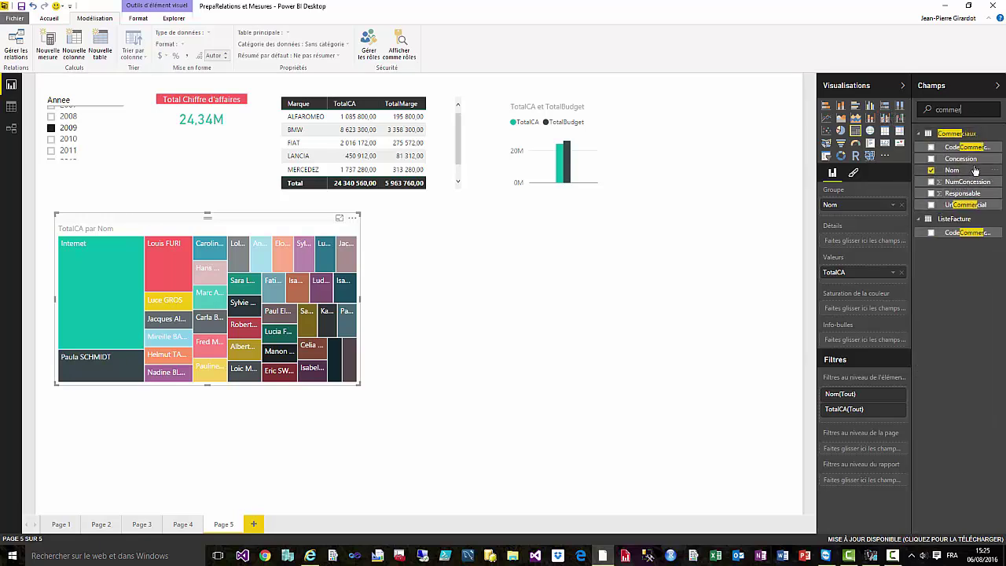
drag(975, 171, 880, 455)
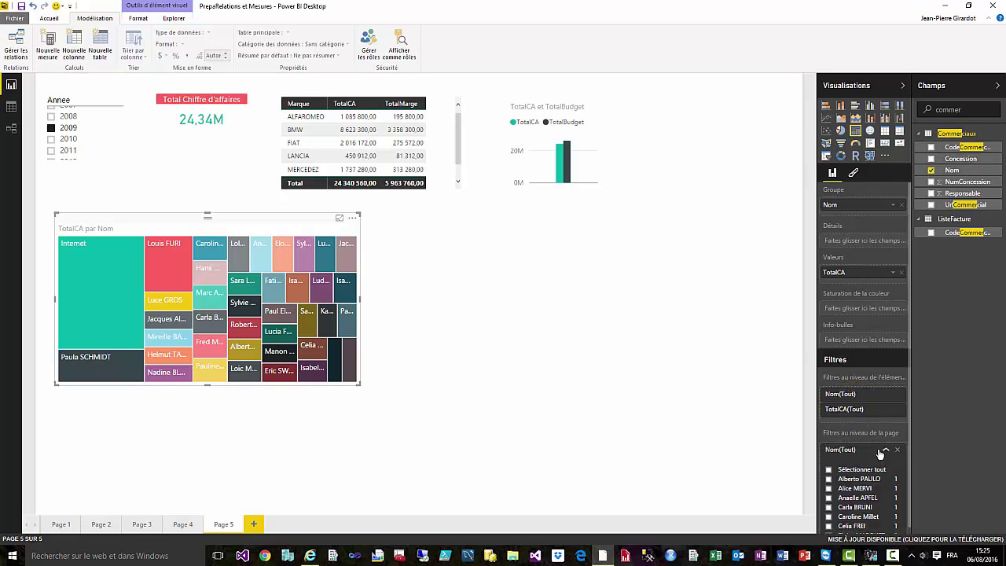
scroll(880, 454, down, 4)
scroll(880, 454, up, 4)
click(829, 469)
scroll(831, 473, down, 5)
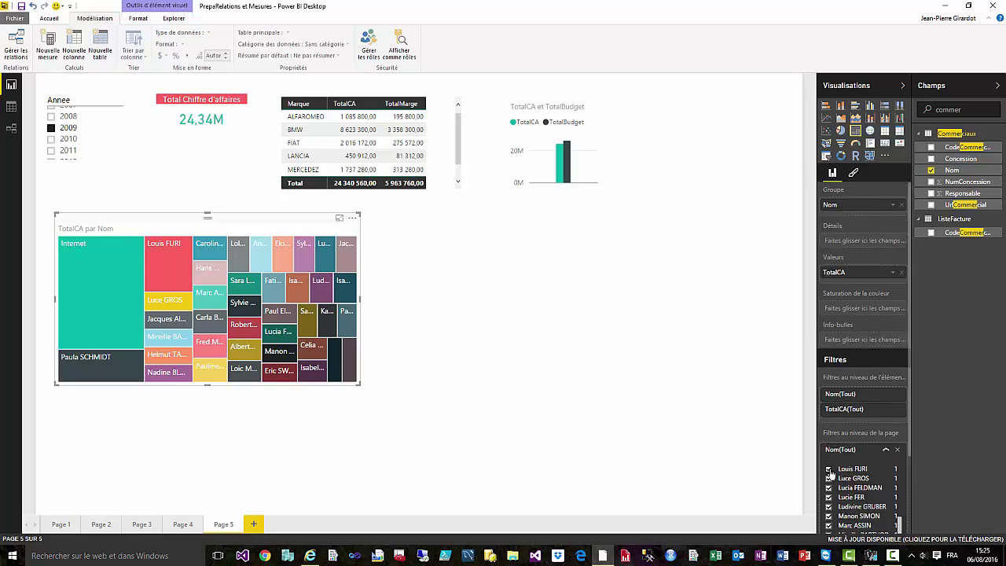
scroll(831, 474, up, 2)
scroll(831, 474, down, 1)
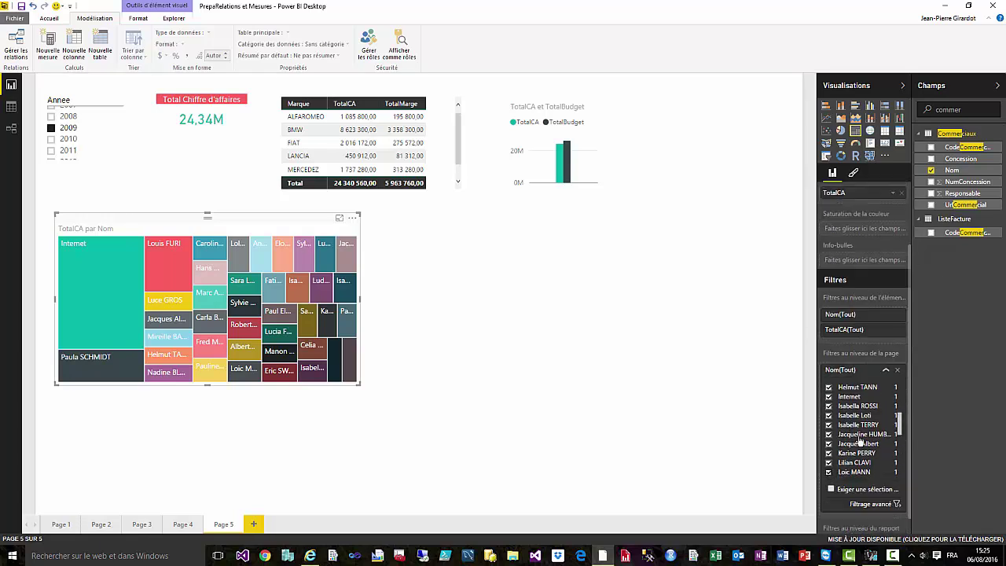
click(829, 397)
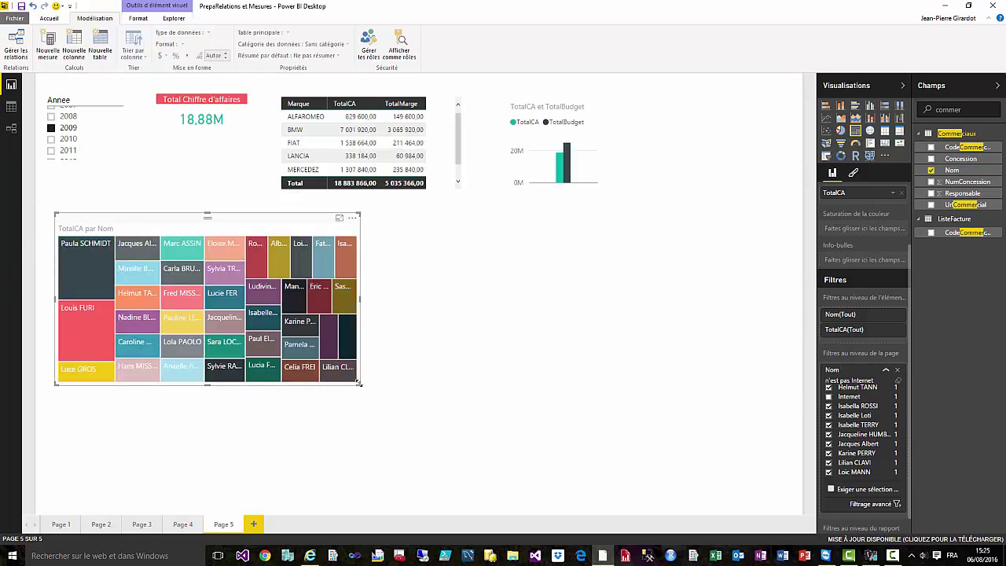
Enlarge the treemap a little further and align its left edge with the year slicer.
drag(360, 385, 398, 389)
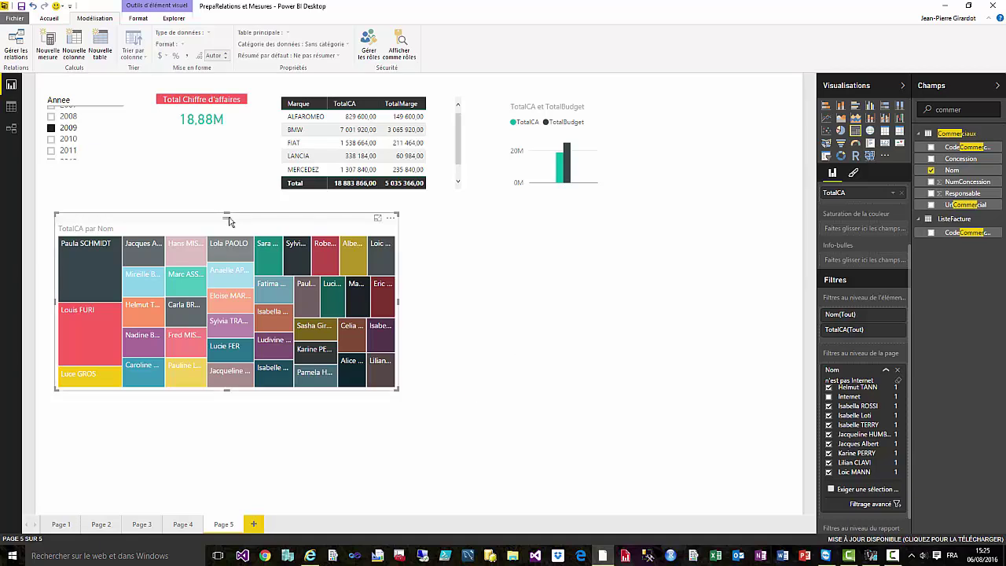
drag(197, 222, 191, 221)
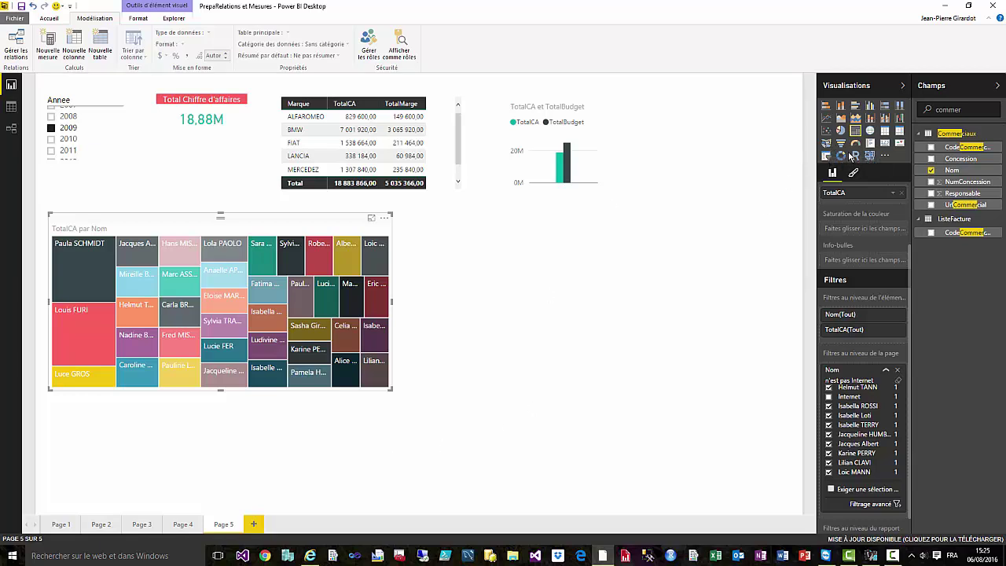
click(588, 243)
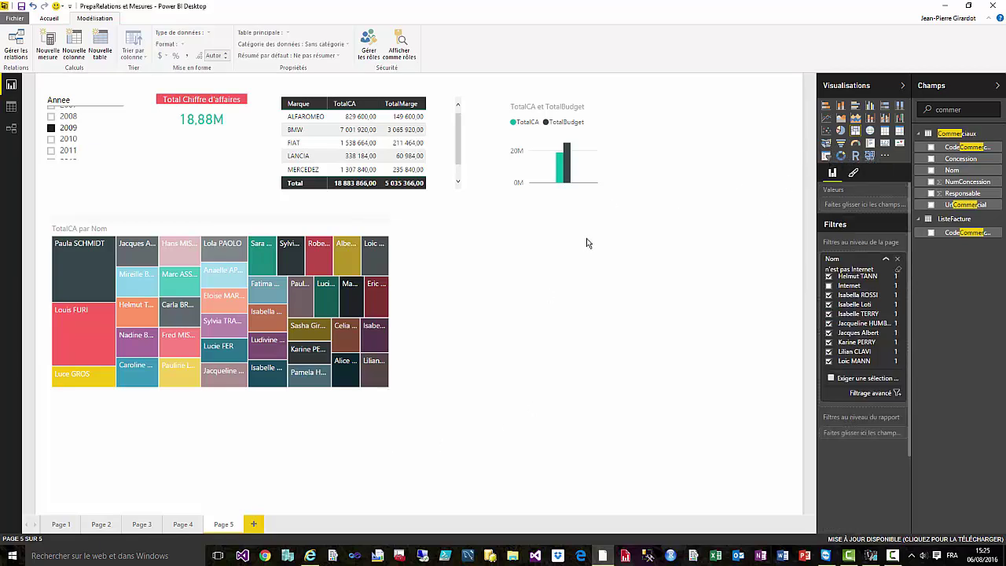
Add a filled map with Pays as location and TotalCA as colour saturation, and place it below the column chart.
click(826, 143)
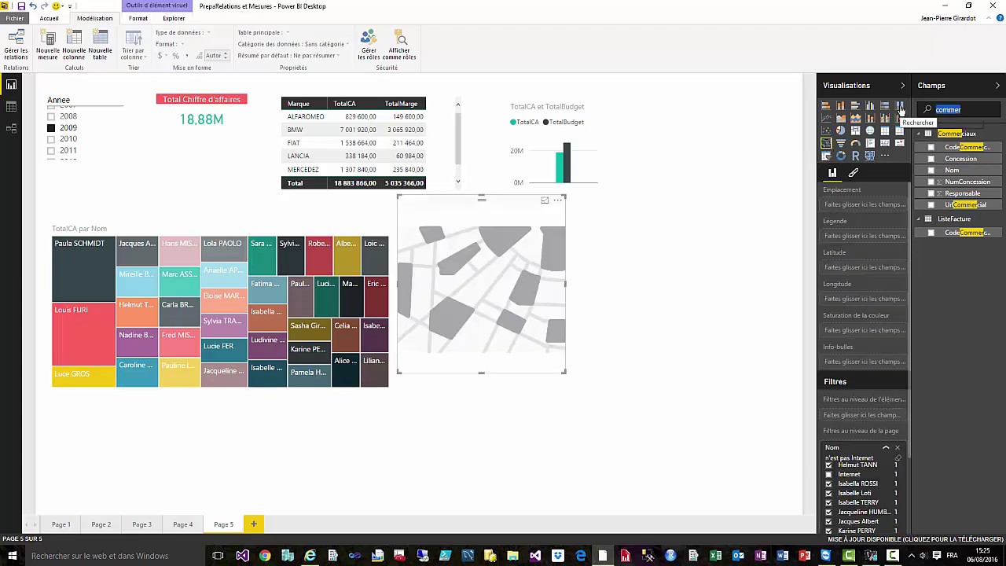
text(pays)
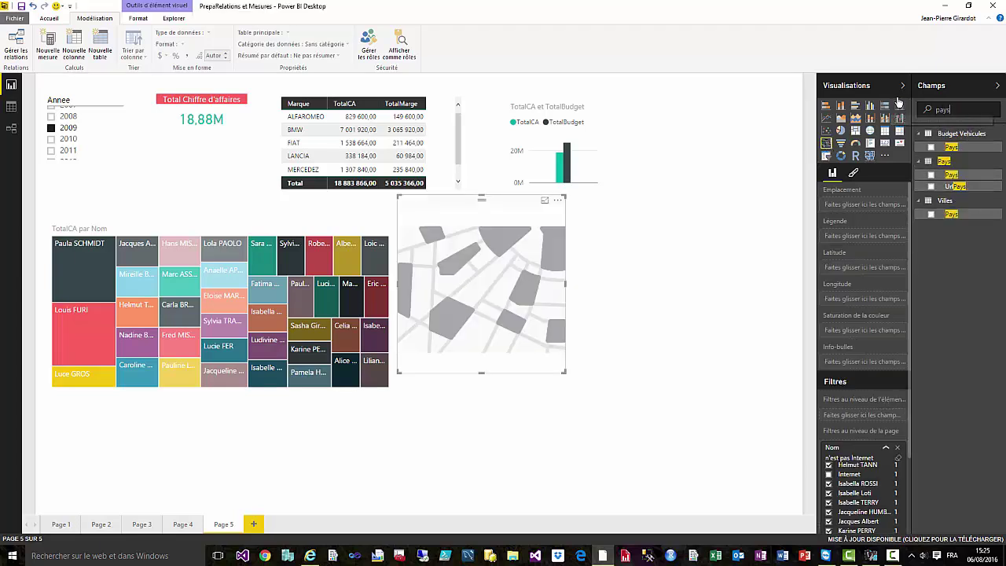
drag(900, 228, 505, 278)
drag(954, 110, 874, 110)
text(total)
drag(957, 147, 867, 337)
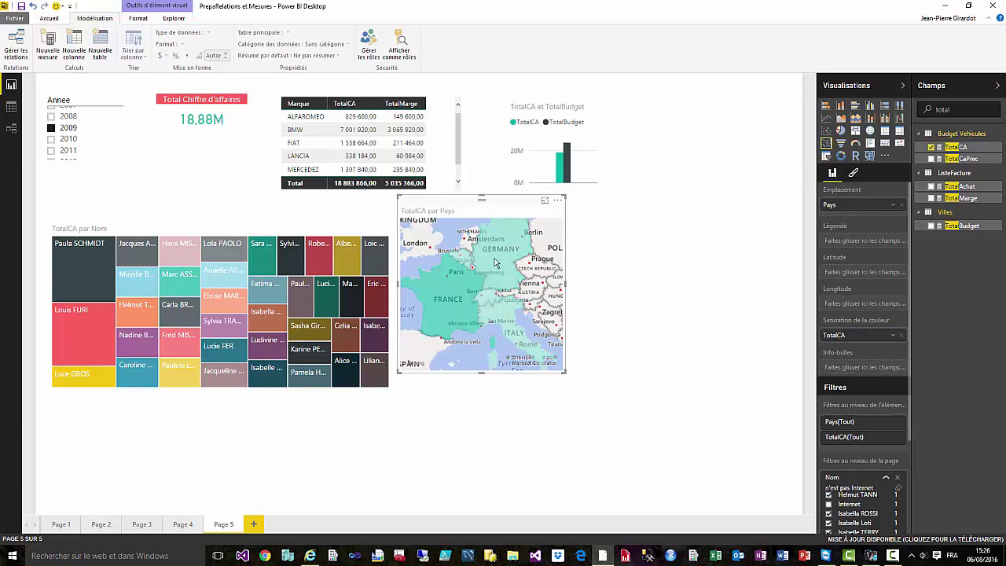
drag(452, 202, 492, 216)
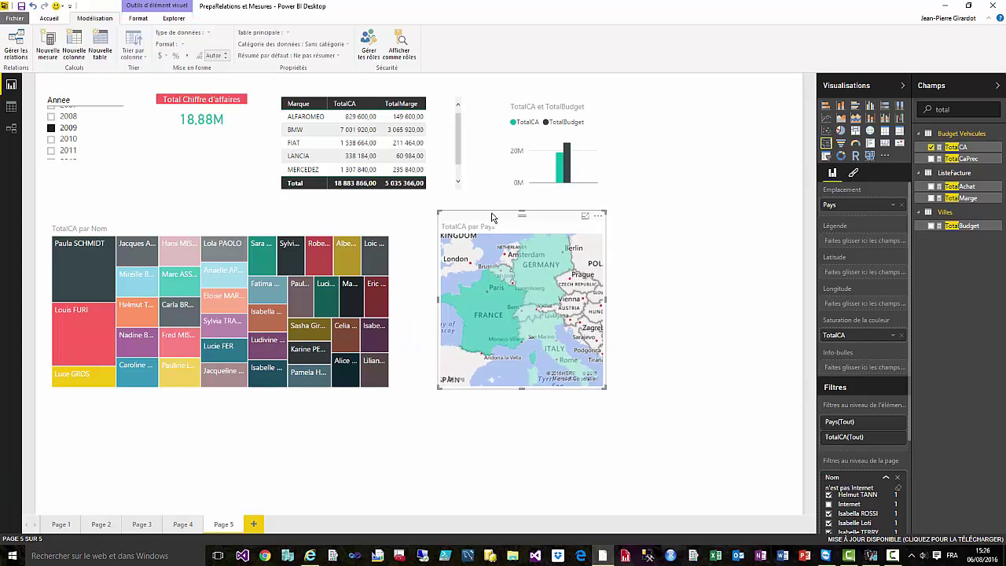
Set the maximum data colour of the filled map to red.
click(854, 172)
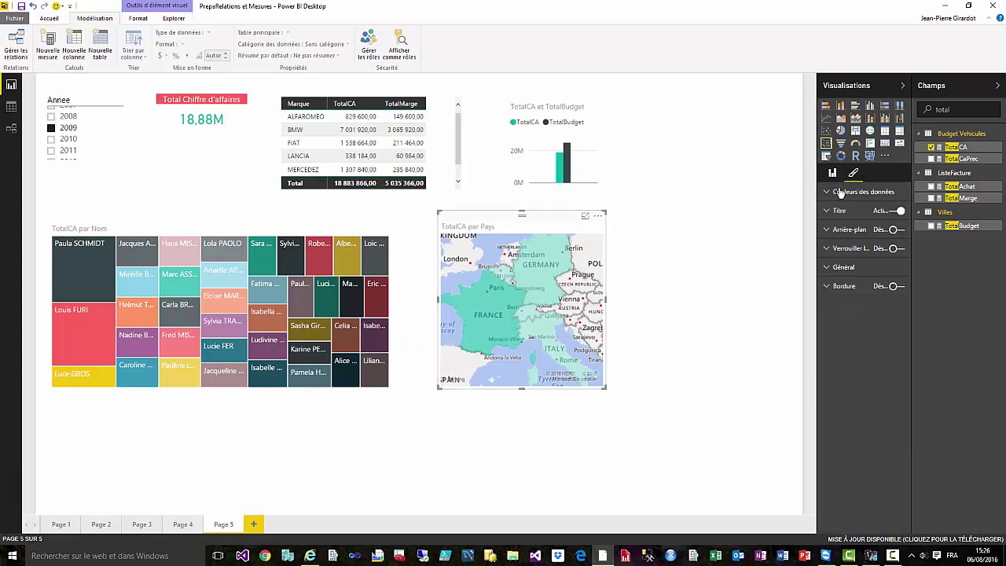
click(829, 193)
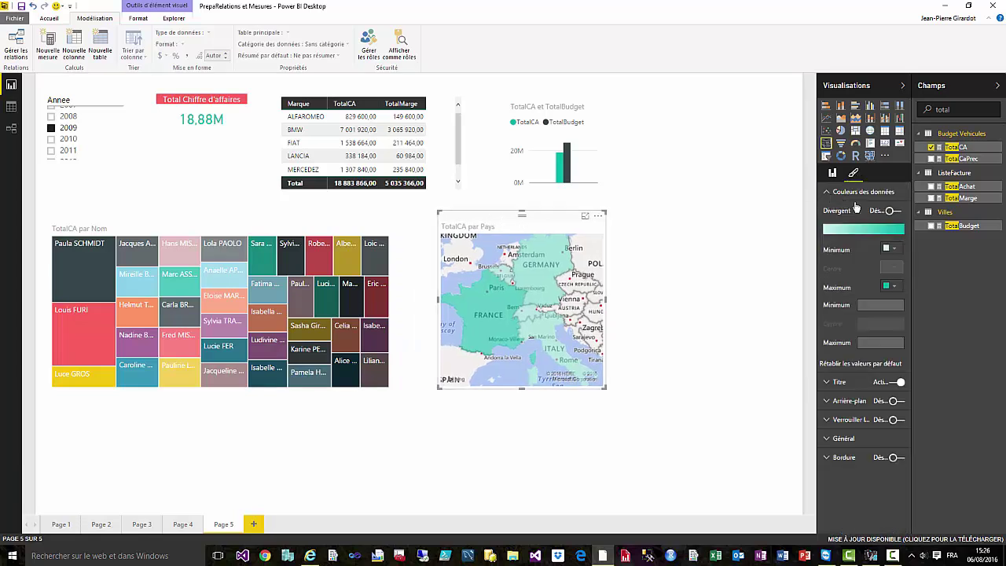
click(894, 290)
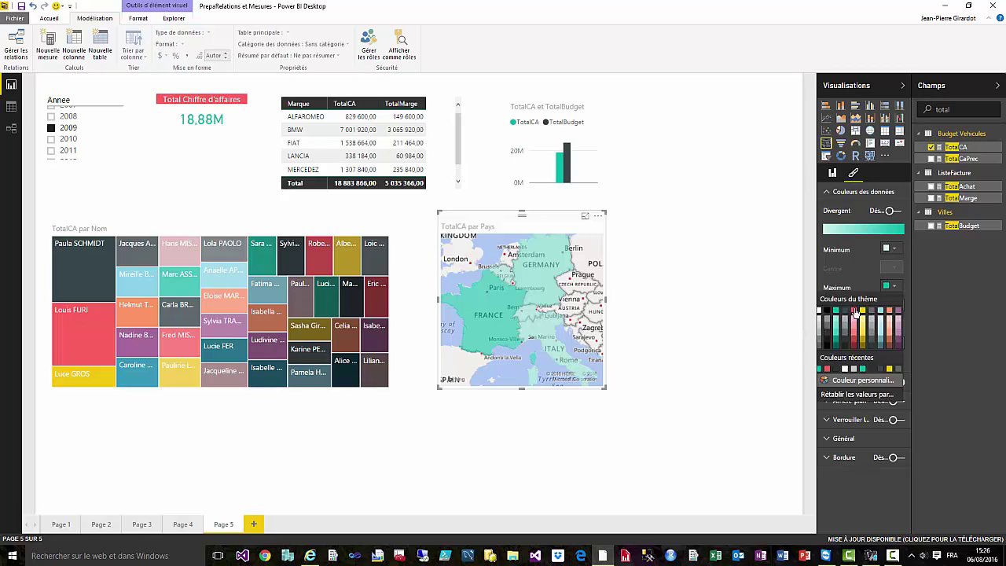
click(855, 313)
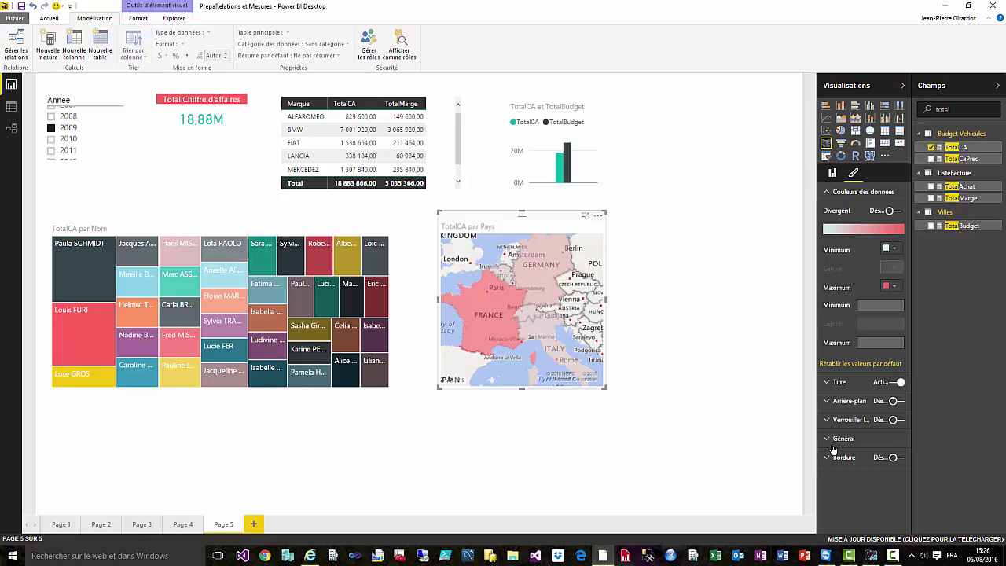
click(684, 358)
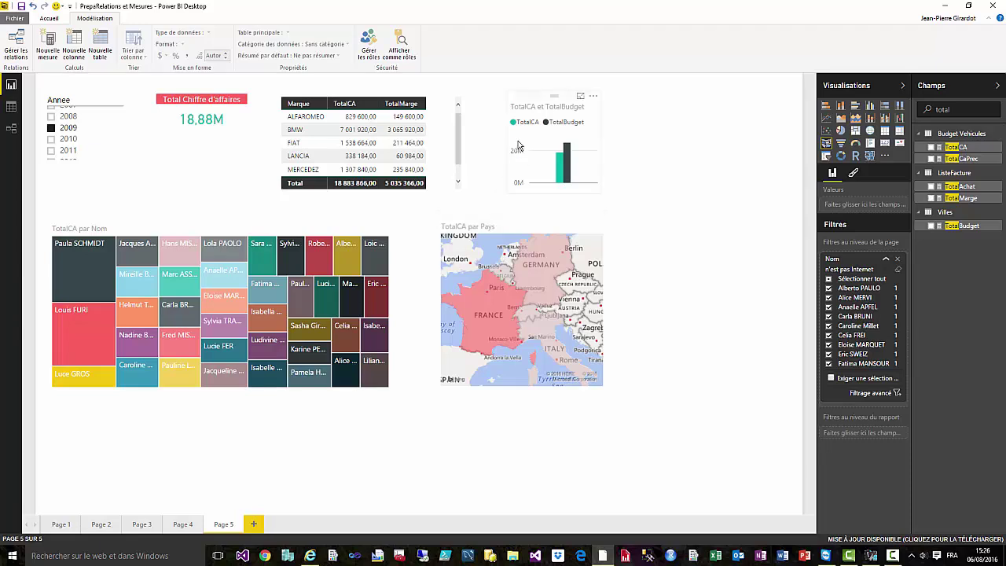
Check how the card, table, chart and map respond to selecting each of the two largest salespeople in the treemap.
mouse_move(127, 320)
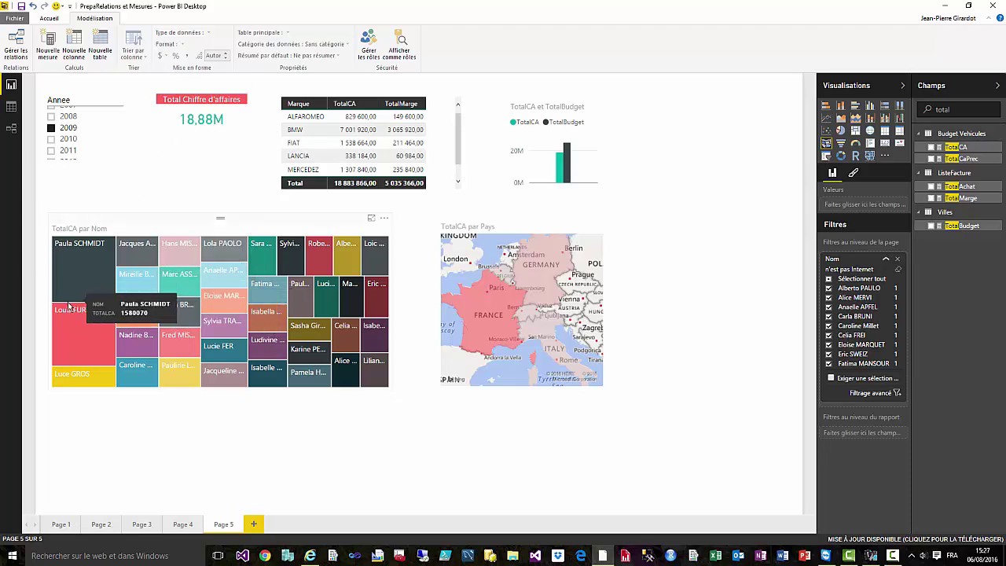
mouse_move(88, 353)
click(79, 336)
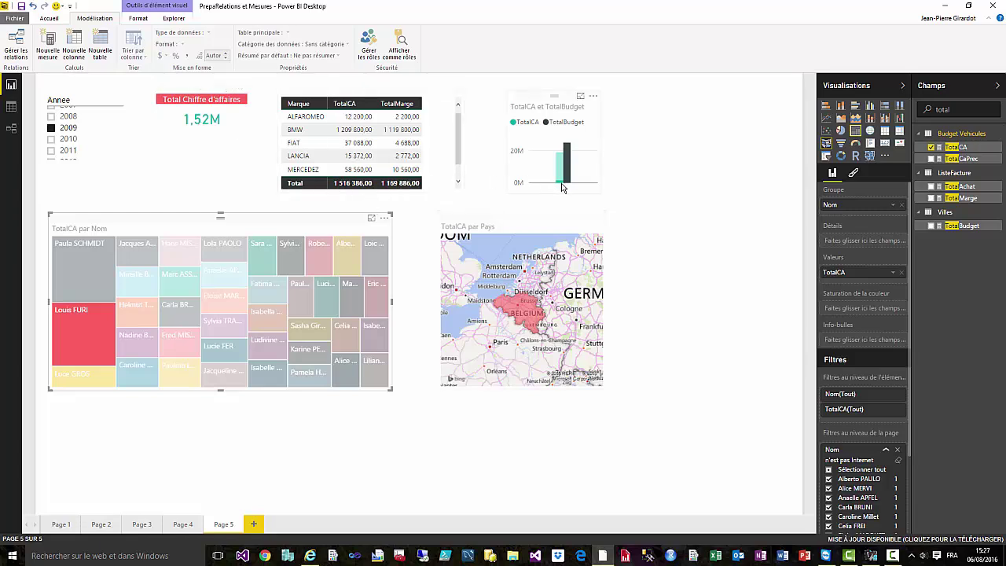
mouse_move(561, 187)
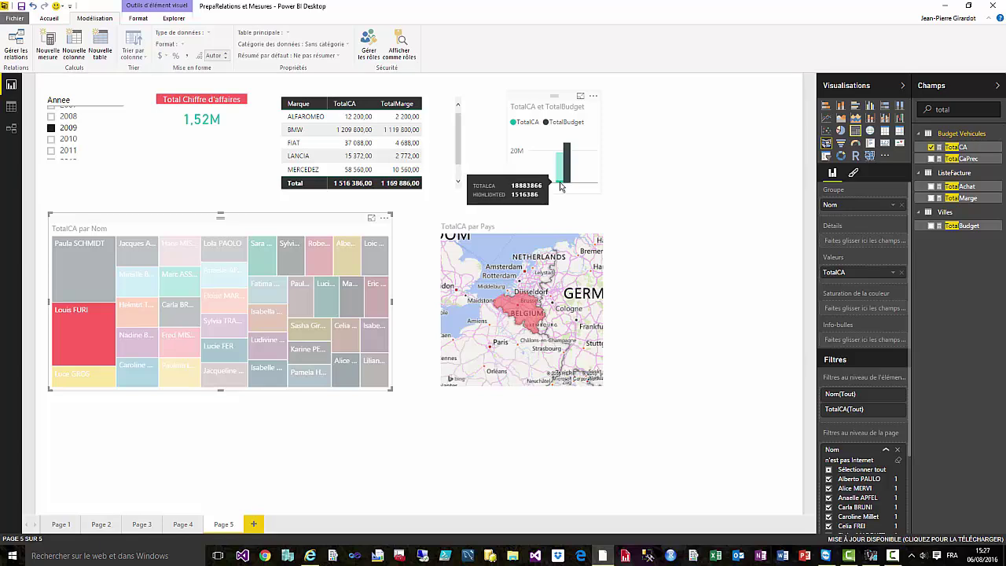
mouse_move(79, 292)
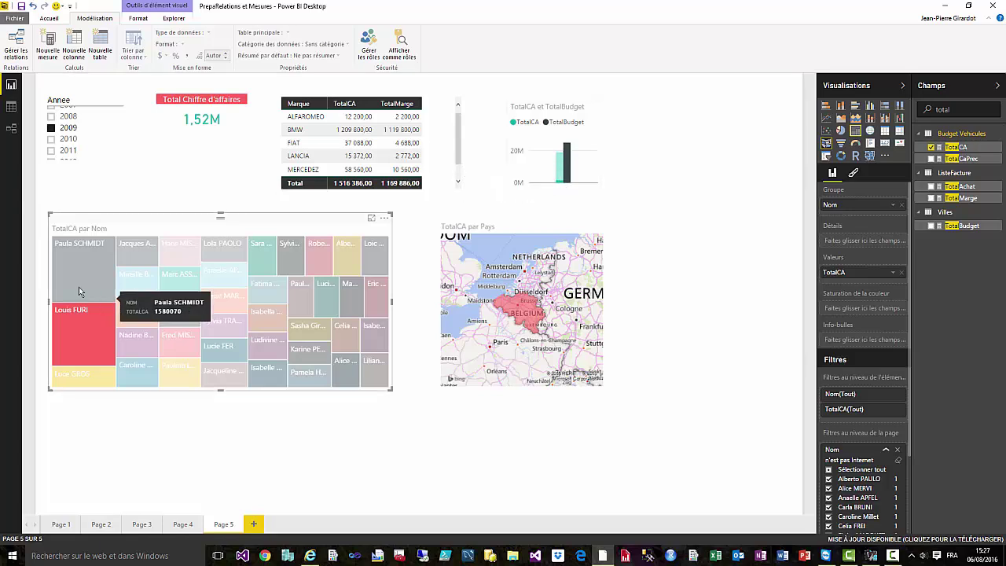
click(71, 268)
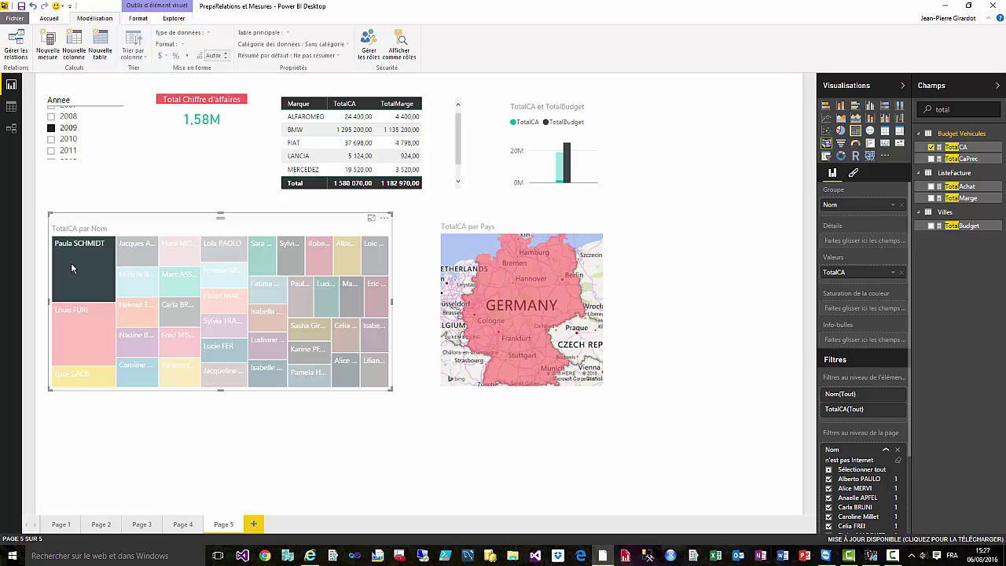
mouse_move(526, 306)
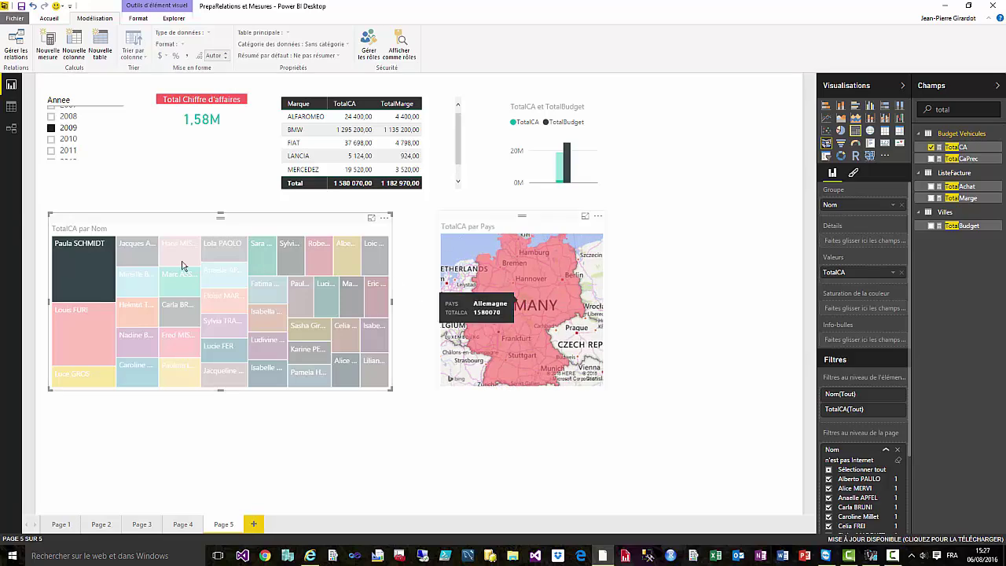
Clear the salesperson selection in the treemap and select Germany on the filled map to cross-filter the page.
click(79, 256)
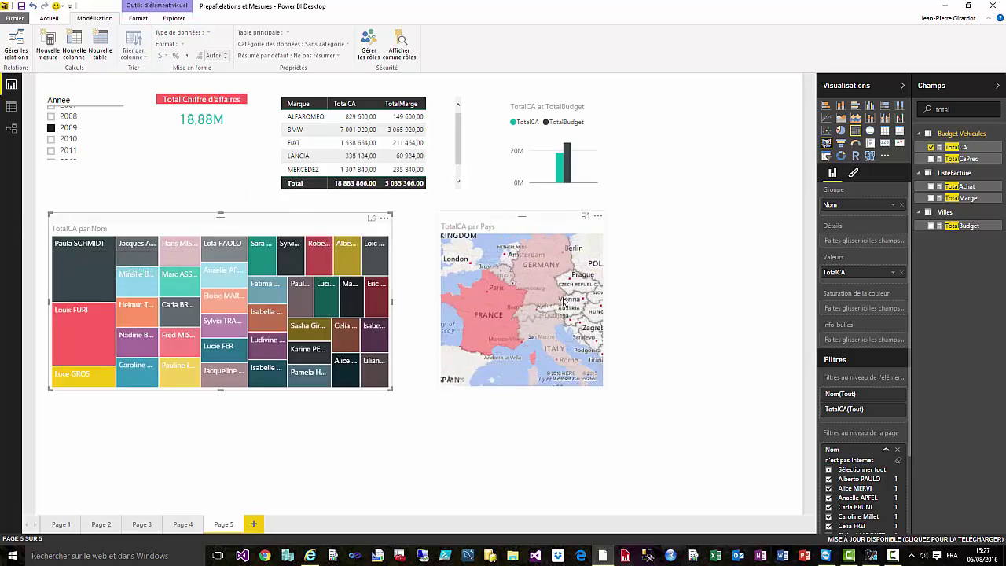
click(553, 272)
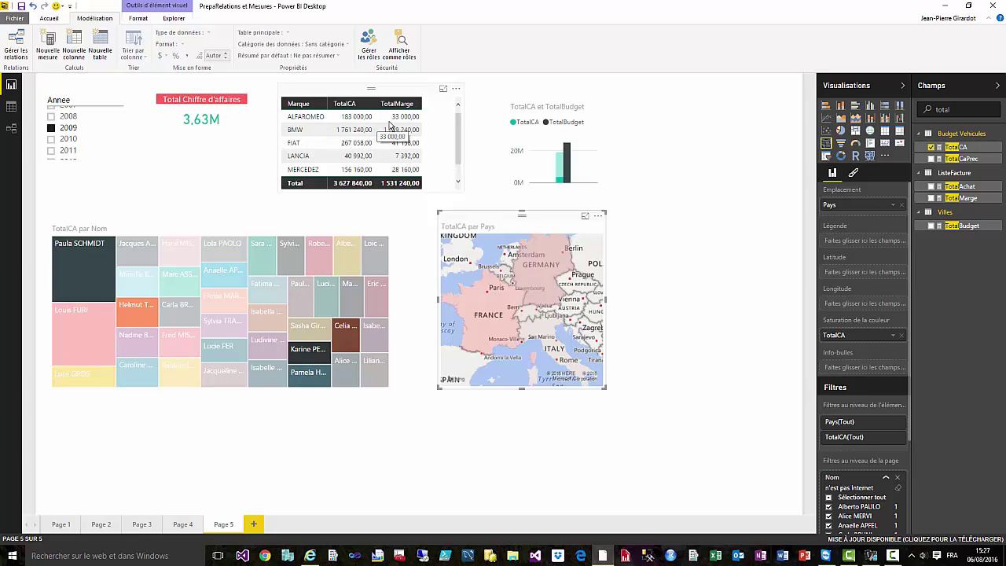
click(298, 135)
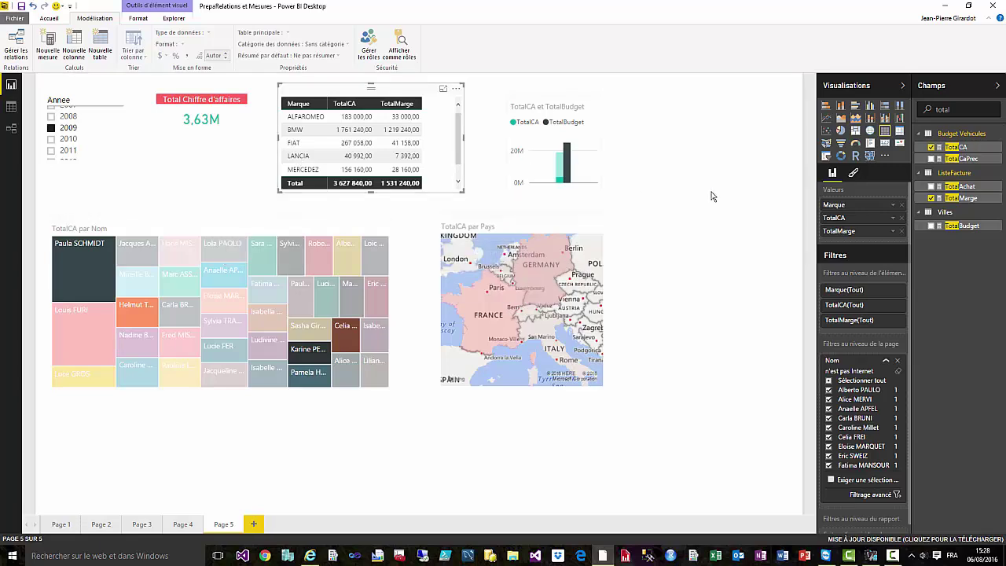
click(724, 396)
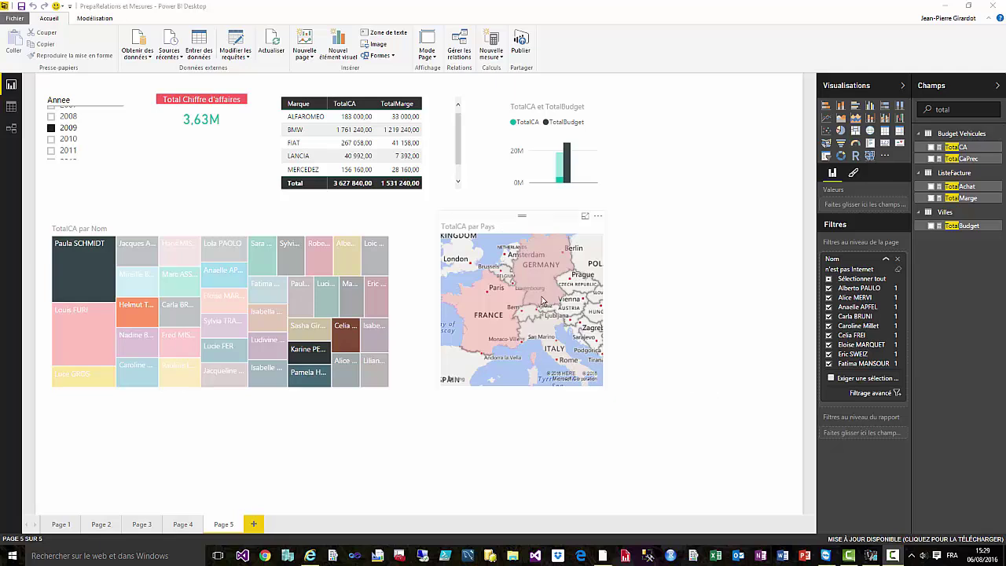
Edit the filled map's interactions so it filters the treemap and the column chart but has no effect on the card.
click(494, 224)
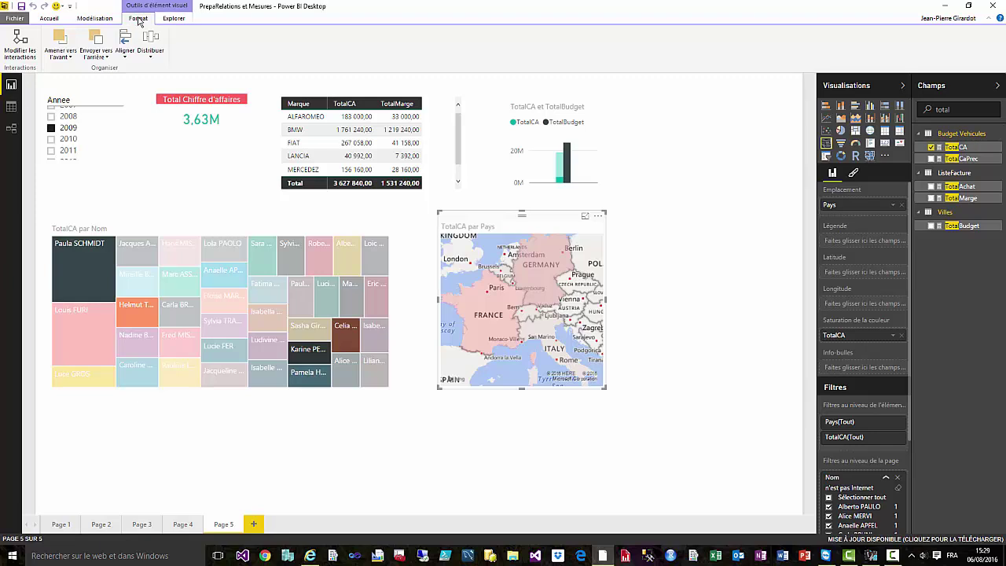
click(19, 43)
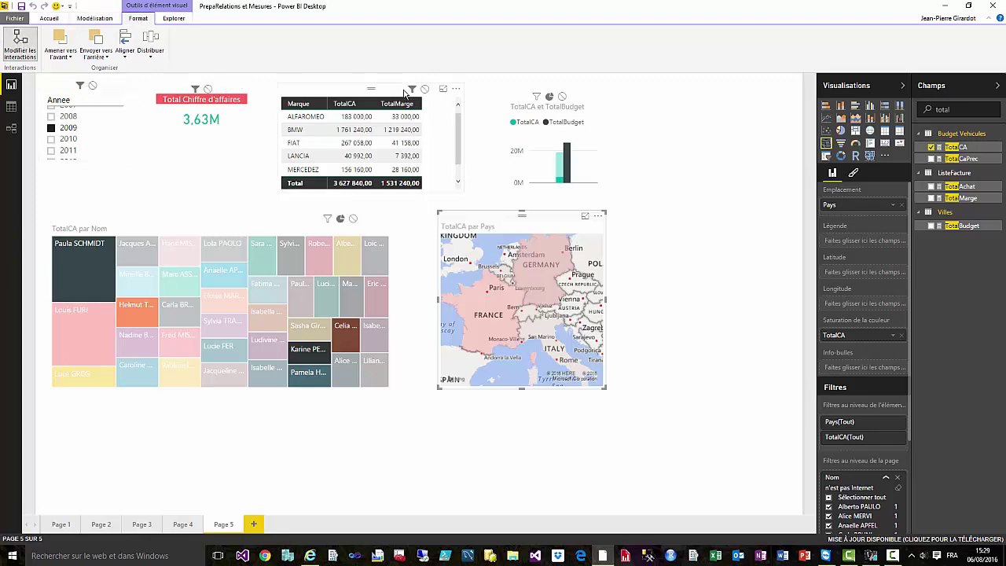
click(340, 219)
mouse_move(562, 183)
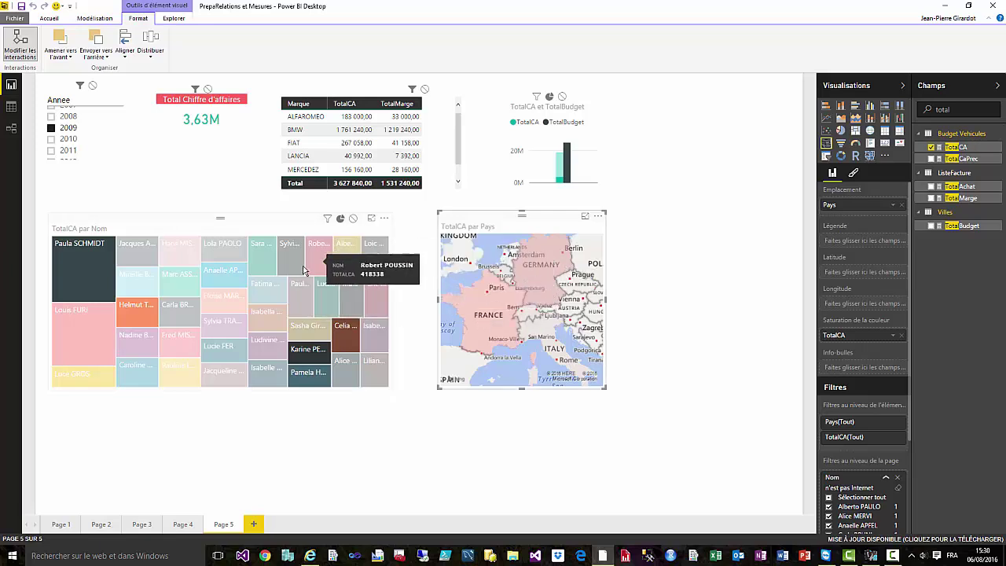
click(328, 219)
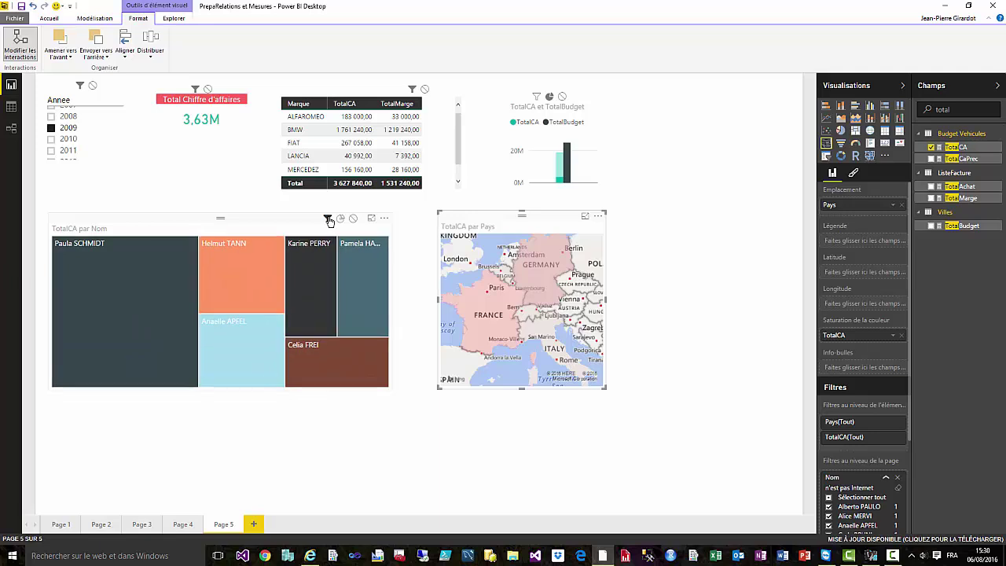
click(537, 96)
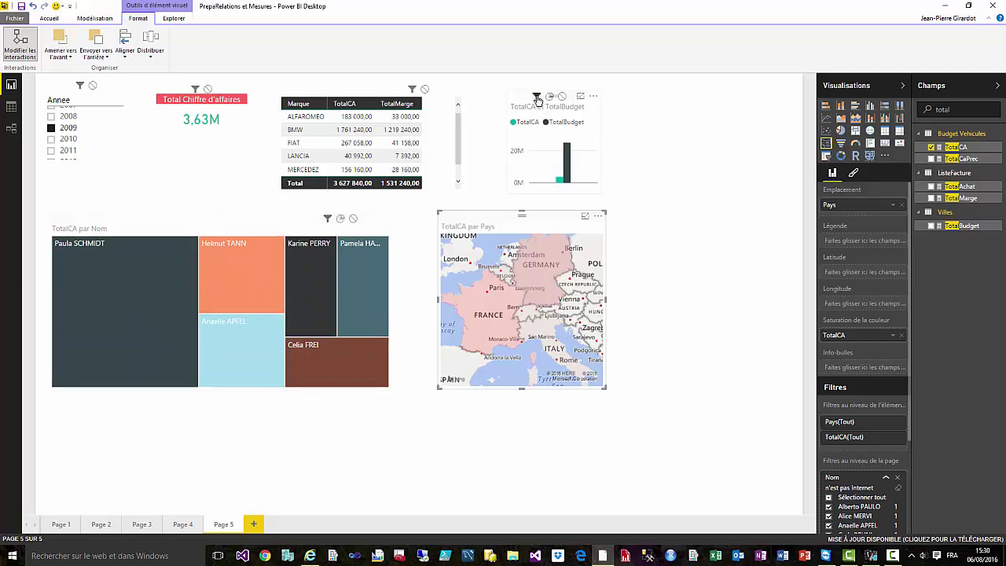
click(207, 89)
click(662, 316)
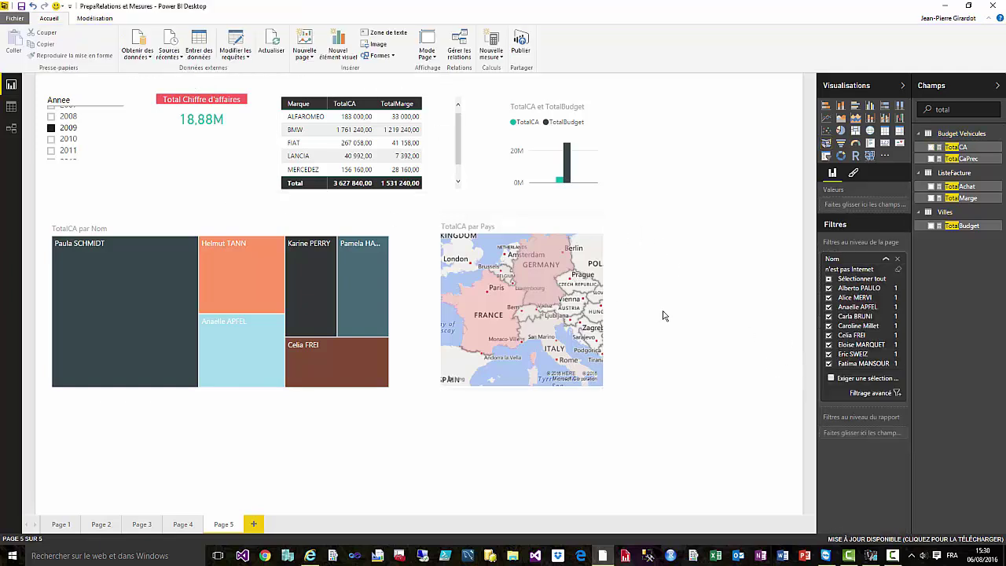
Deselect and reselect Germany on the map to check how the card, table, chart and treemap respond.
click(542, 276)
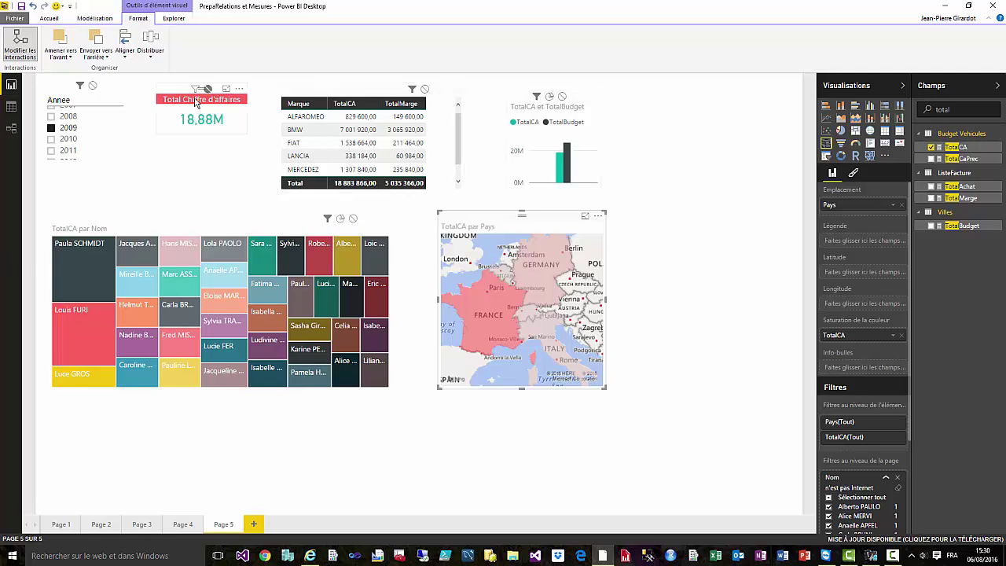
click(548, 275)
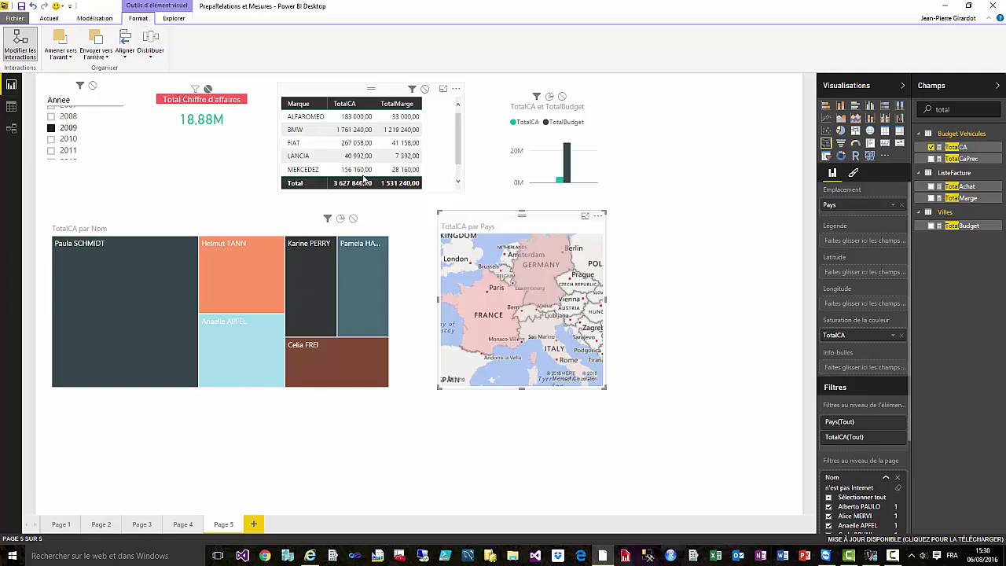
mouse_move(333, 352)
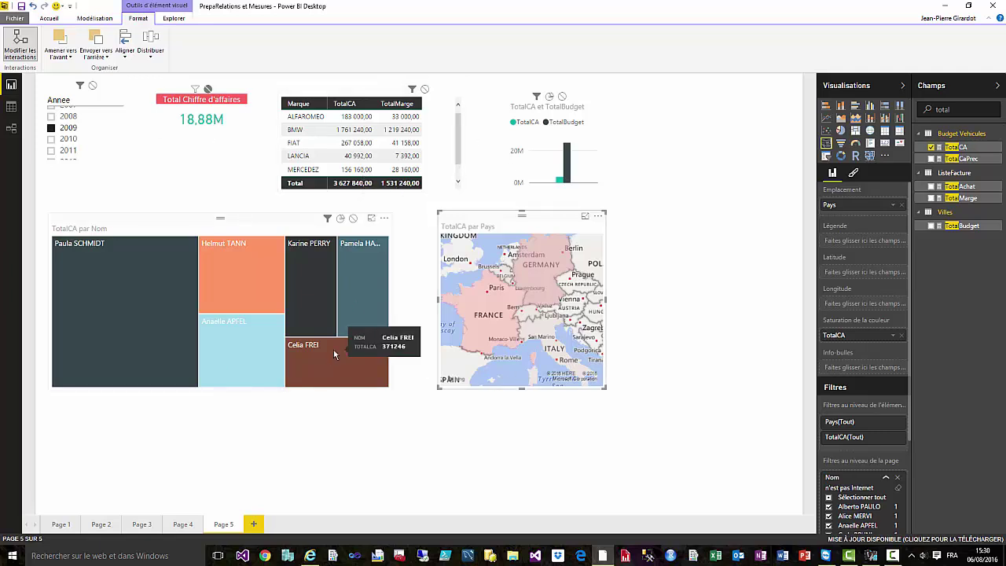
mouse_move(491, 304)
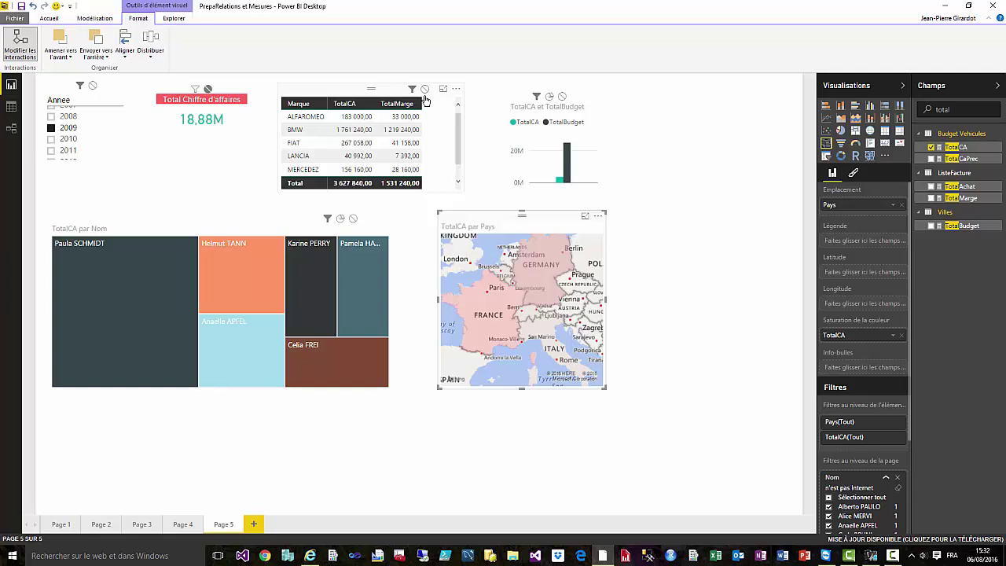
Switch to Internet Explorer and examine the custom visuals offered in the Power BI Visuals Gallery.
mouse_move(312, 557)
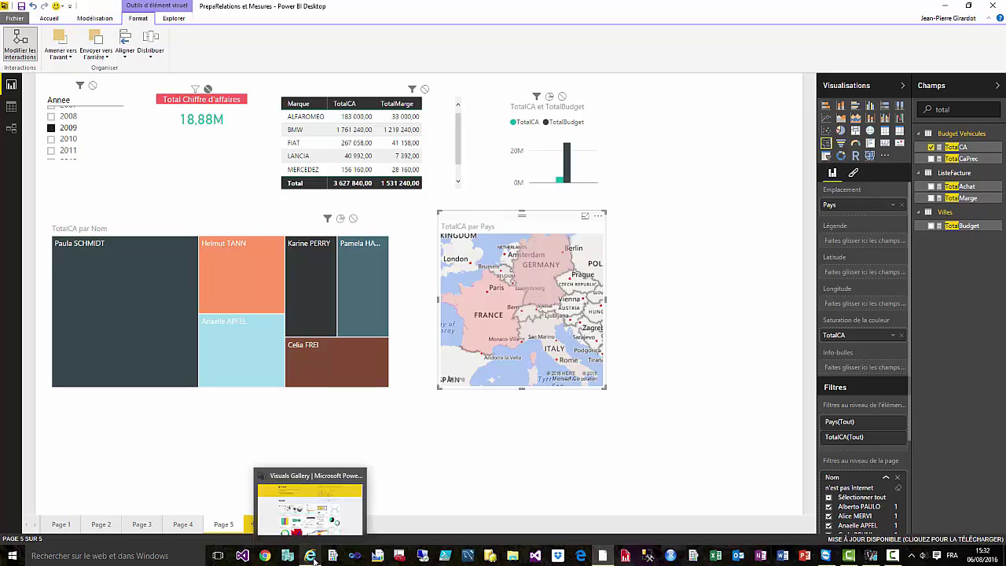
click(350, 509)
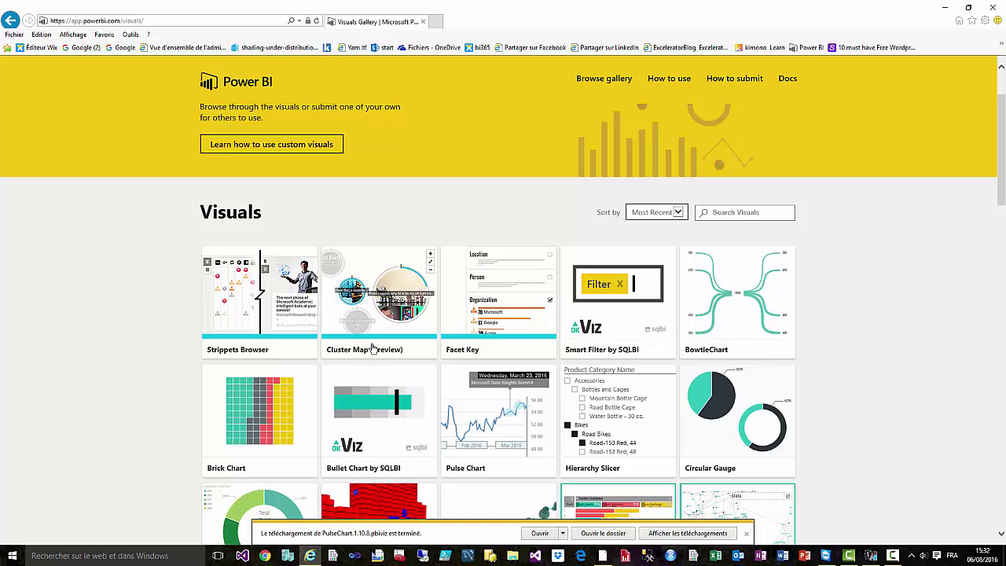
scroll(766, 361, down, 2)
scroll(767, 360, down, 10)
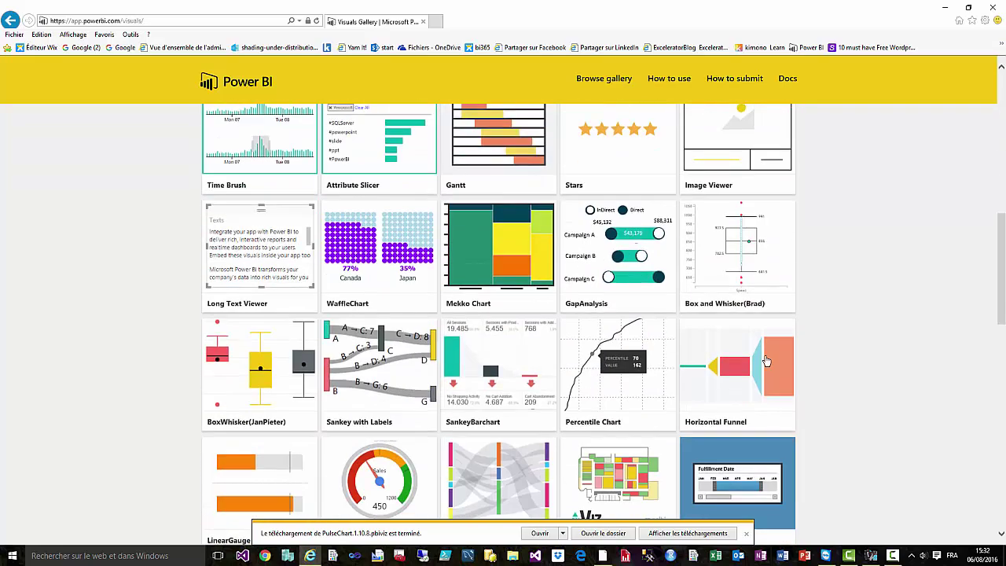
scroll(767, 360, down, 6)
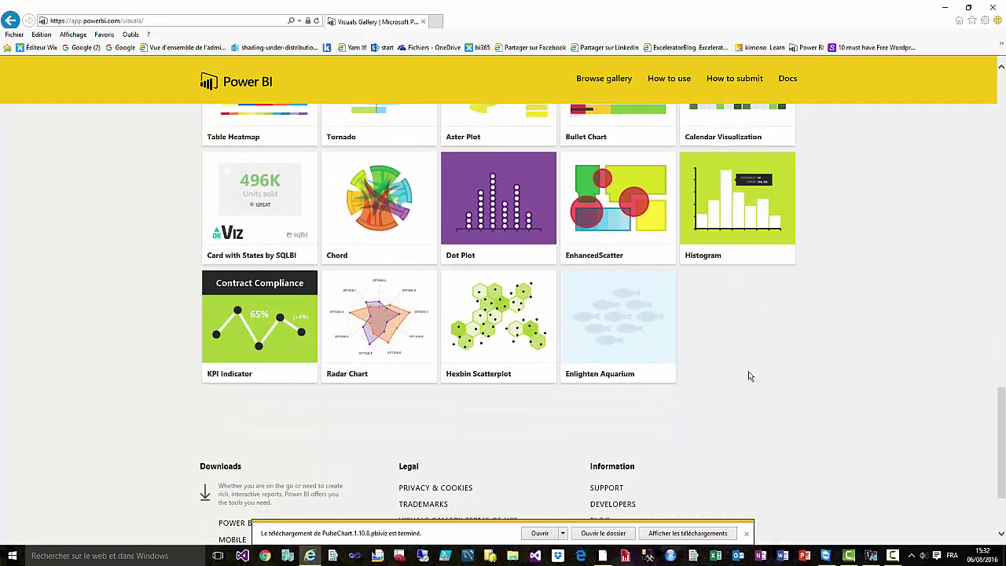
scroll(749, 376, up, 3)
scroll(750, 376, up, 15)
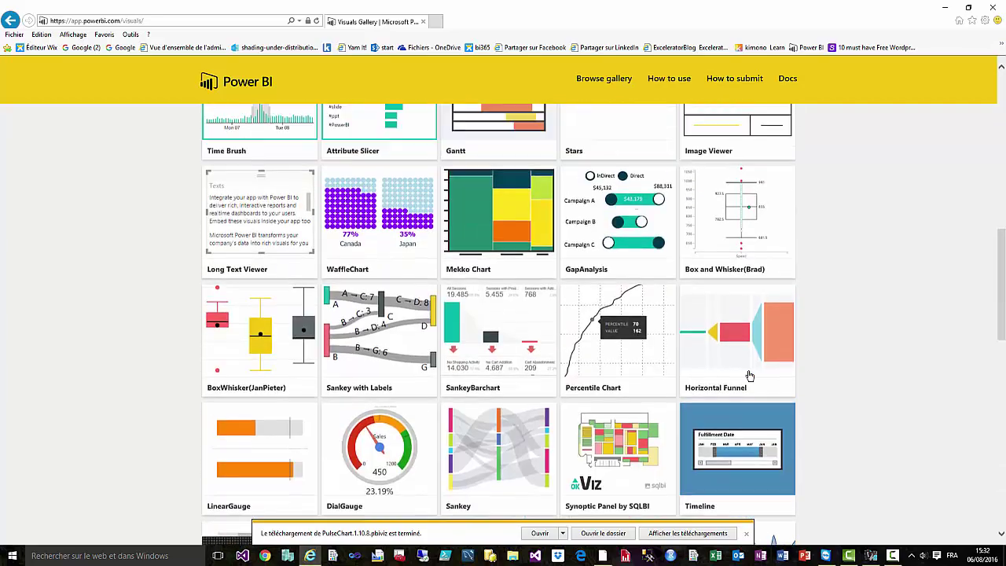
scroll(749, 376, down, 10)
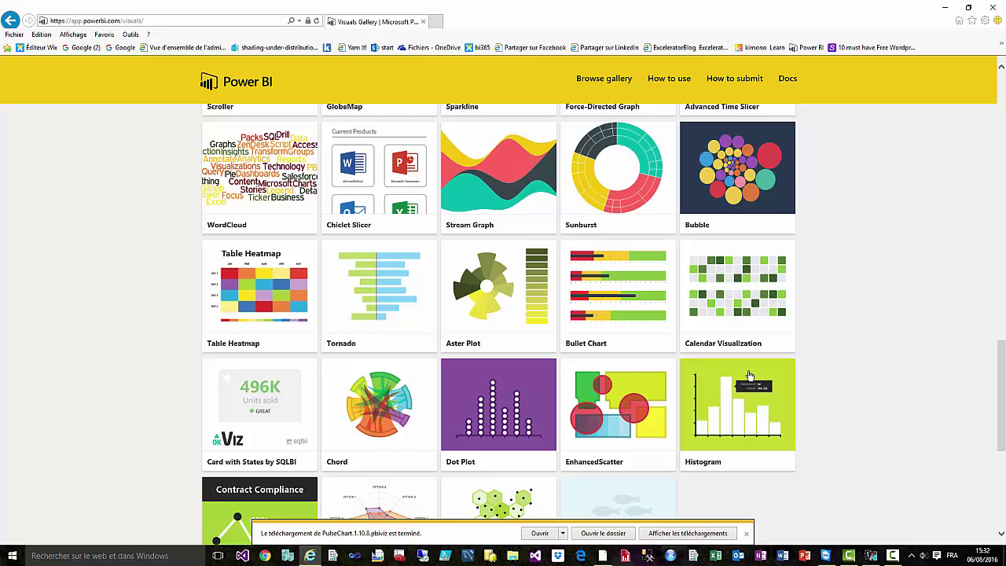
scroll(749, 376, up, 6)
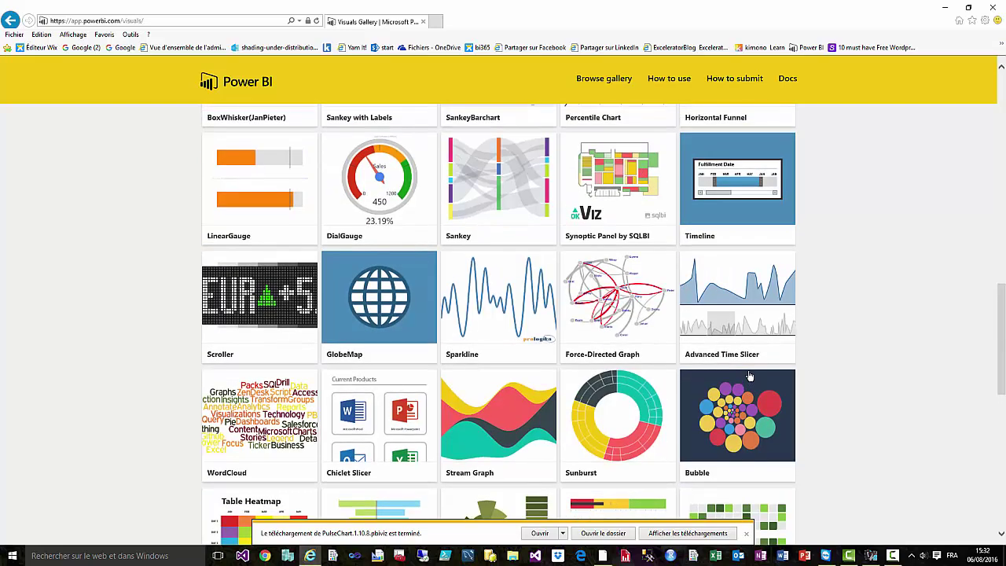
scroll(750, 376, up, 7)
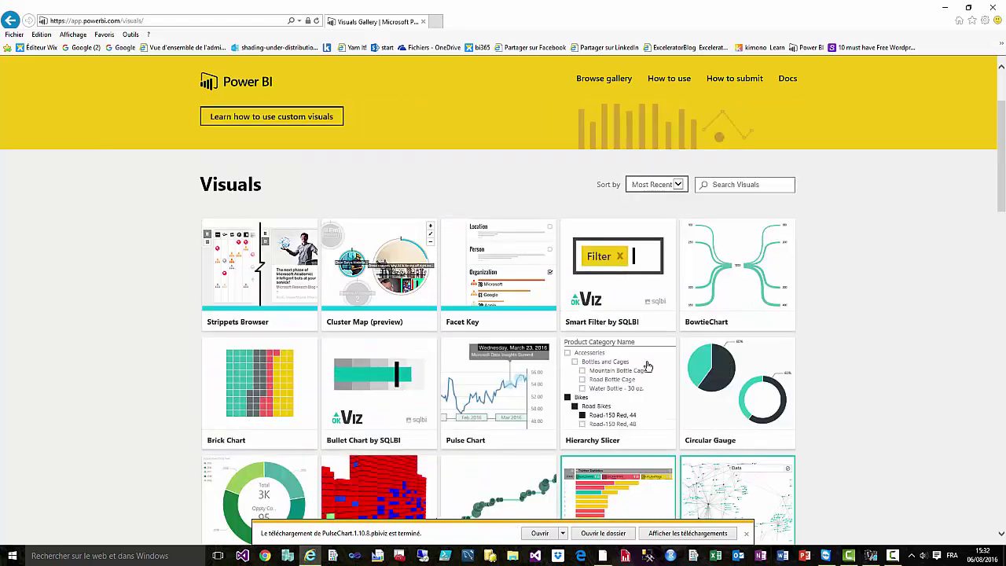
Download the Hierarchy Slicer custom visual, accept its terms of use and save HierarchySlicer.0.7.4.pbiviz.
click(647, 366)
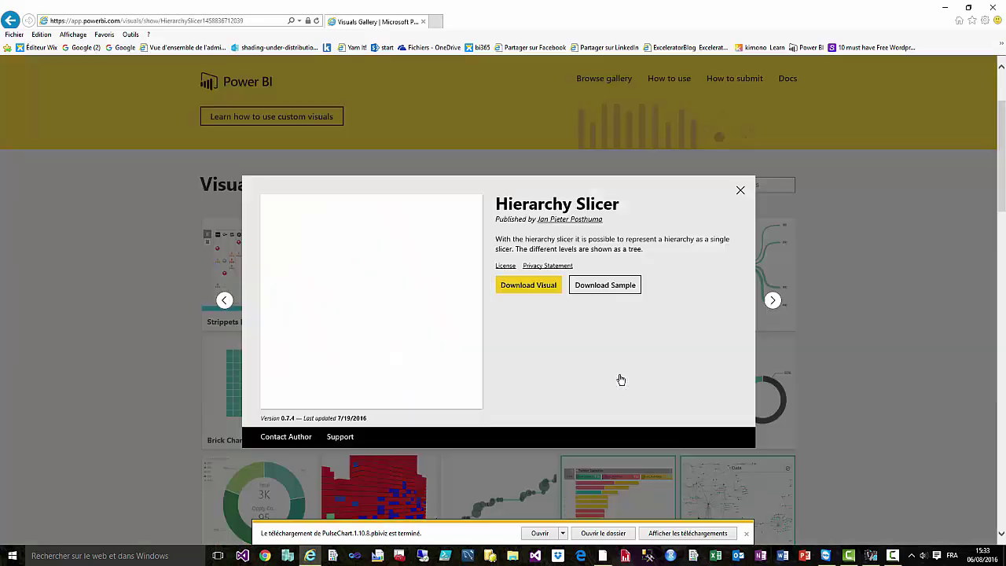
click(539, 287)
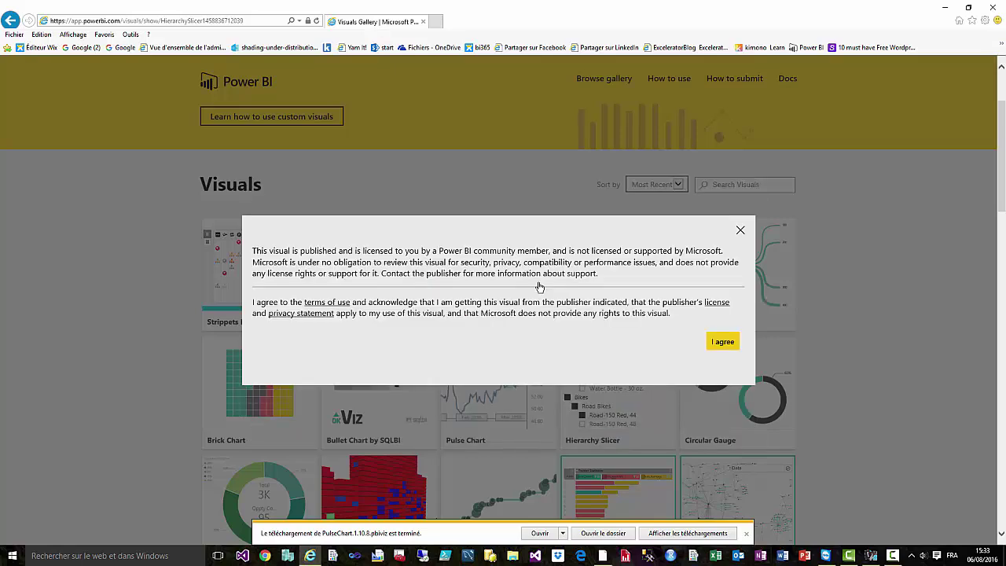
click(723, 342)
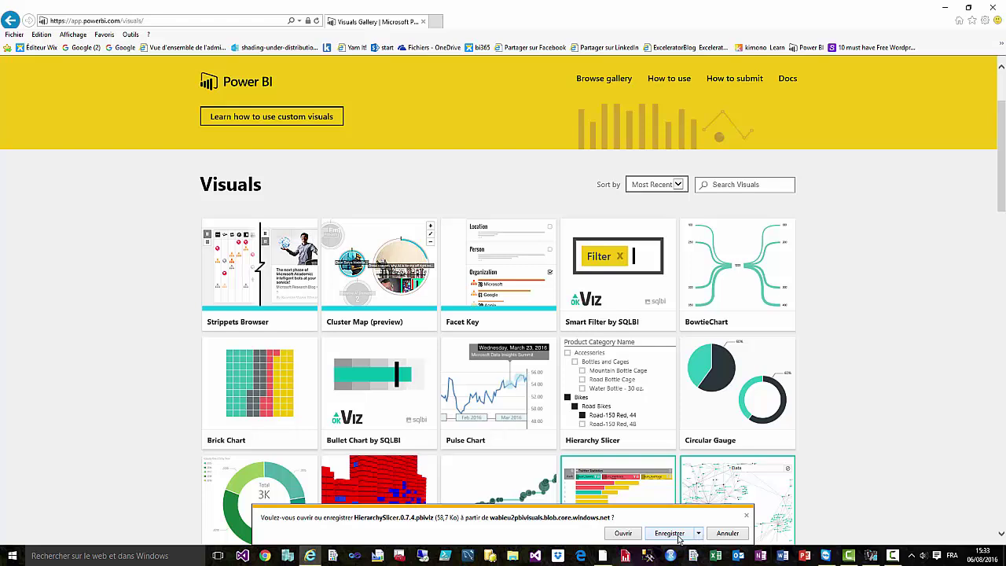
click(669, 536)
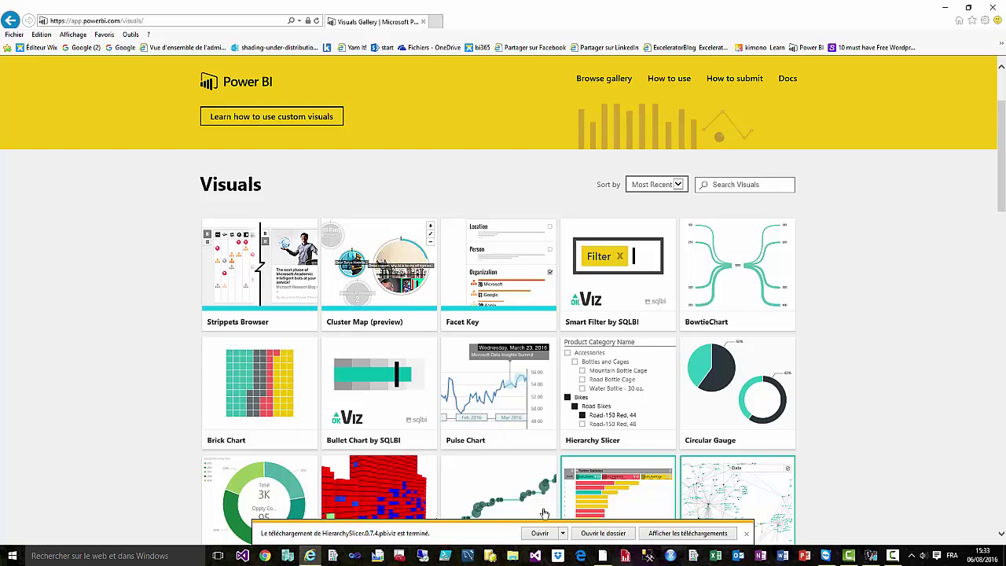
Switch back to Power BI Desktop and import HierarchySlicer.0.7.4.pbiviz from the Téléchargements folder as a custom visual.
click(603, 556)
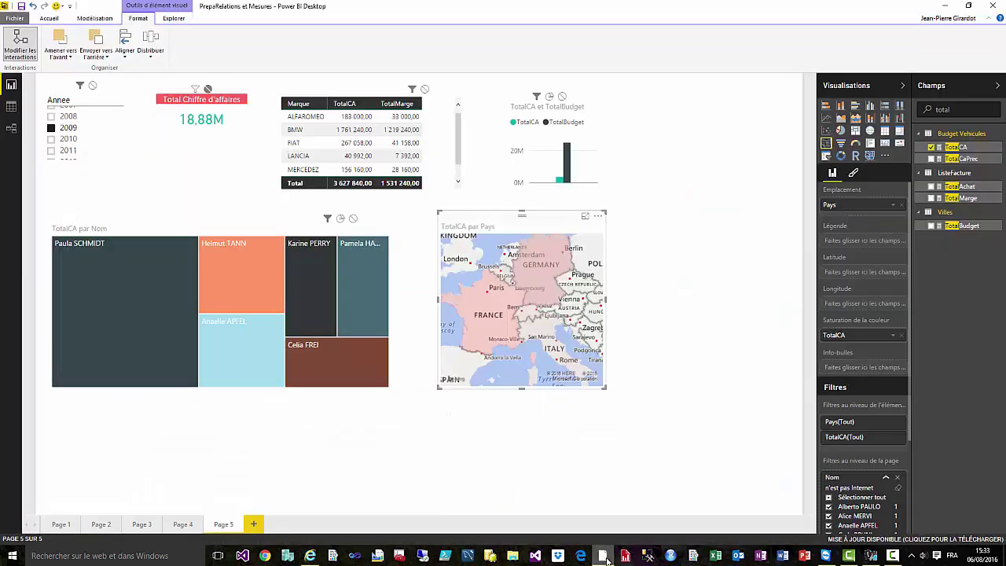
click(464, 426)
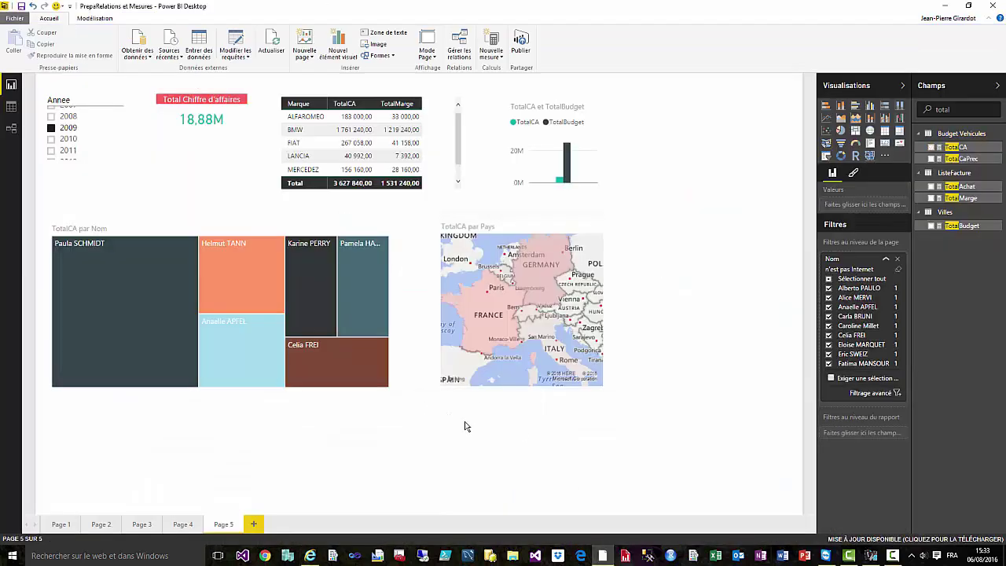
click(885, 156)
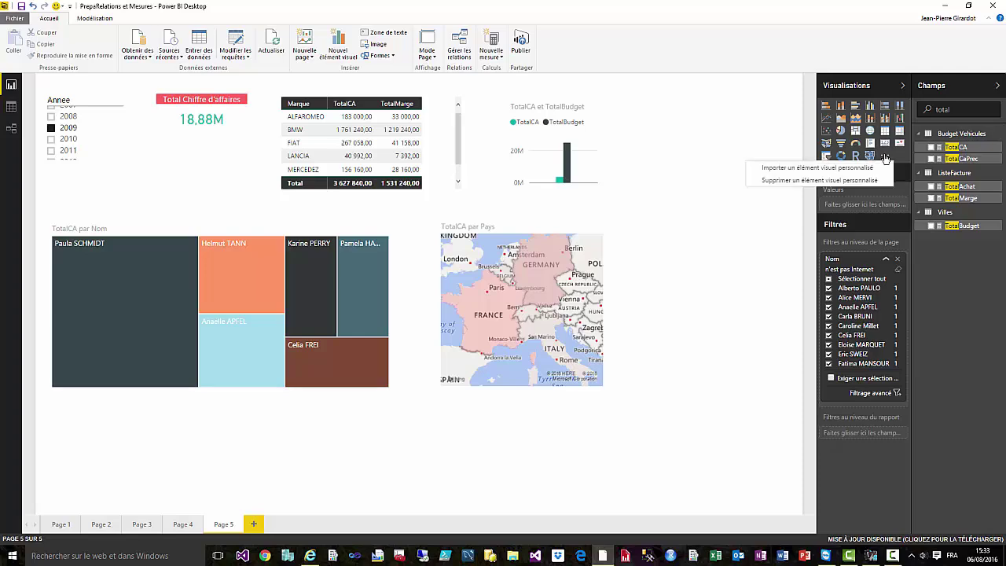
click(843, 168)
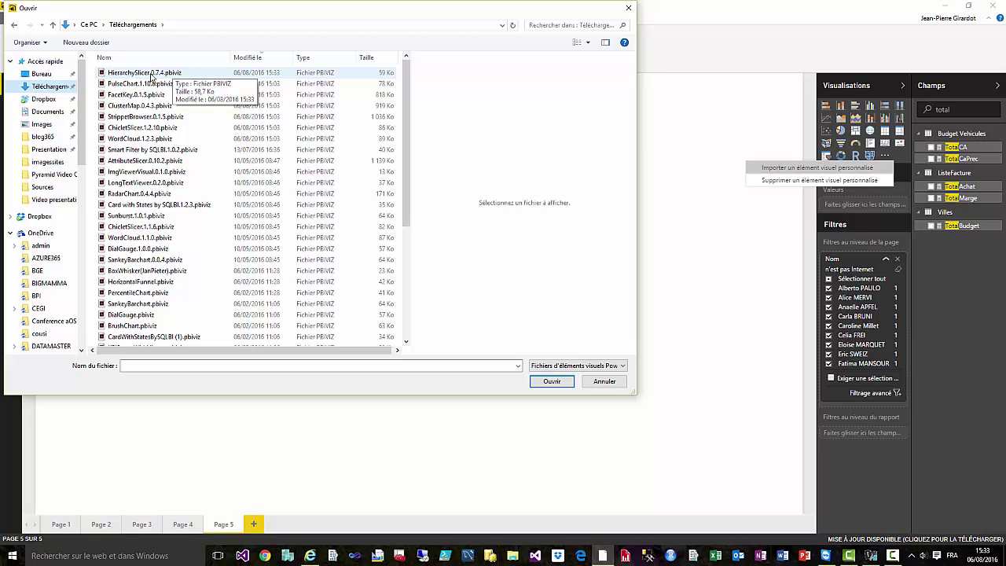
click(152, 77)
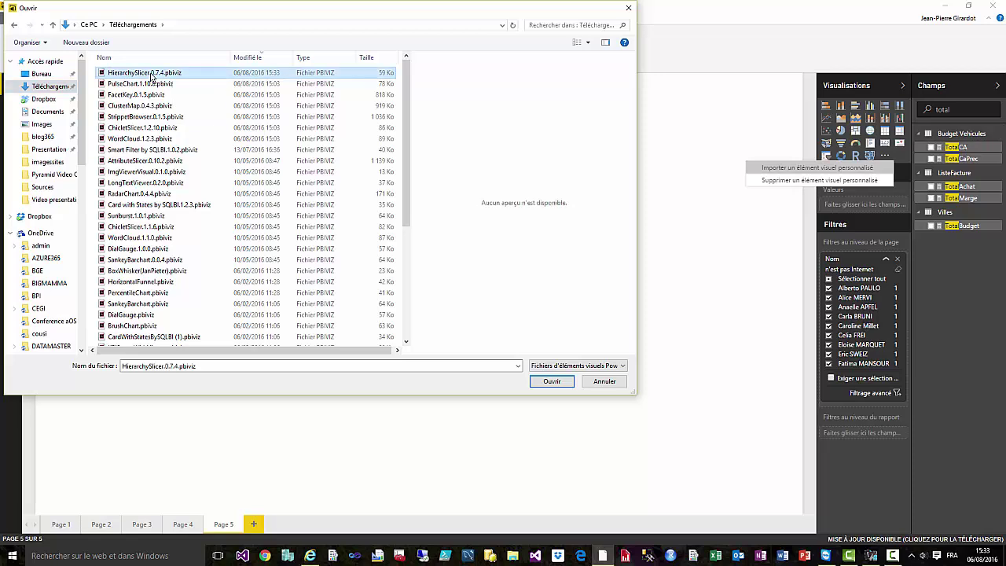
click(554, 382)
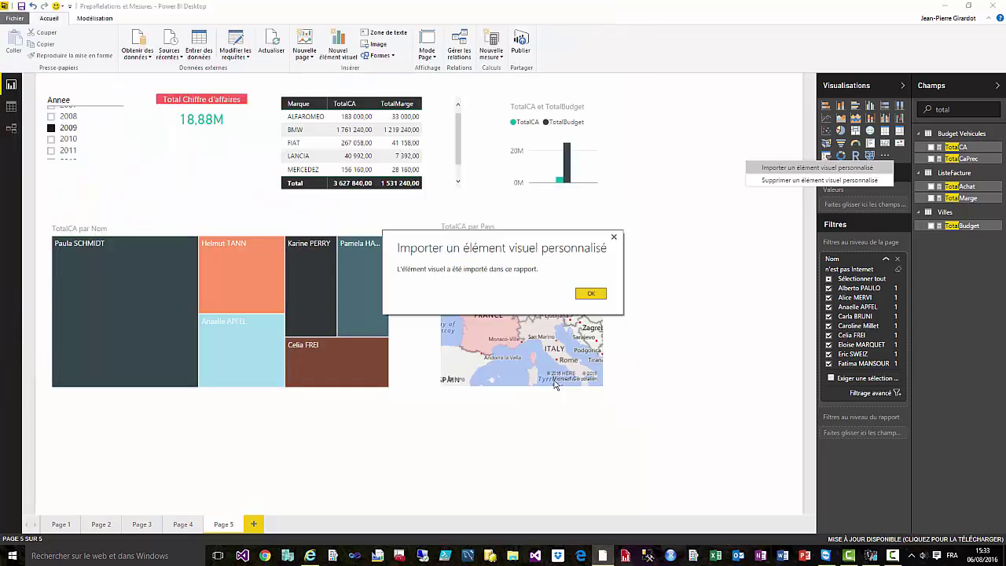
click(591, 293)
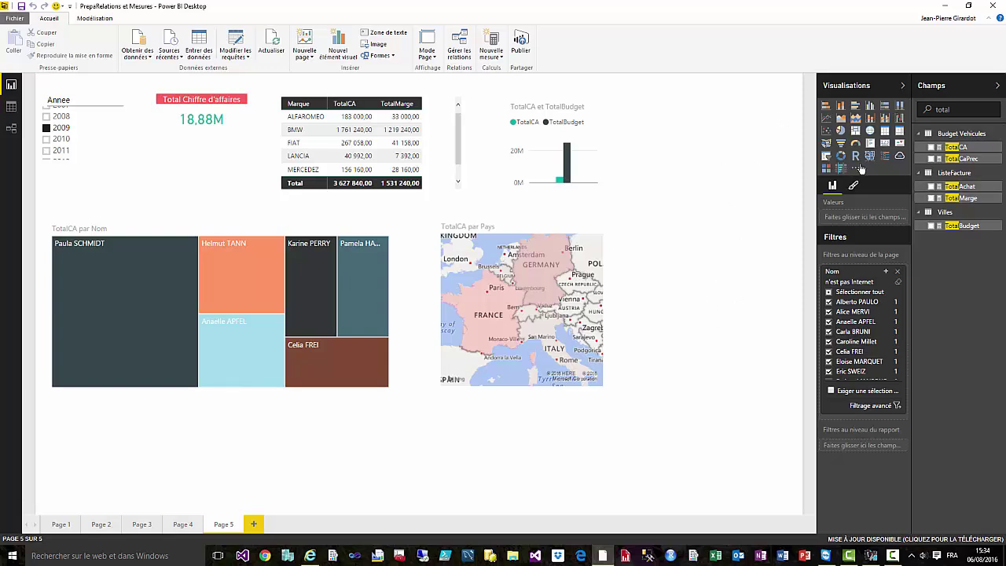
Add a word cloud visual with Concession from the Commerciaux table as category and TotalCA as values.
click(899, 158)
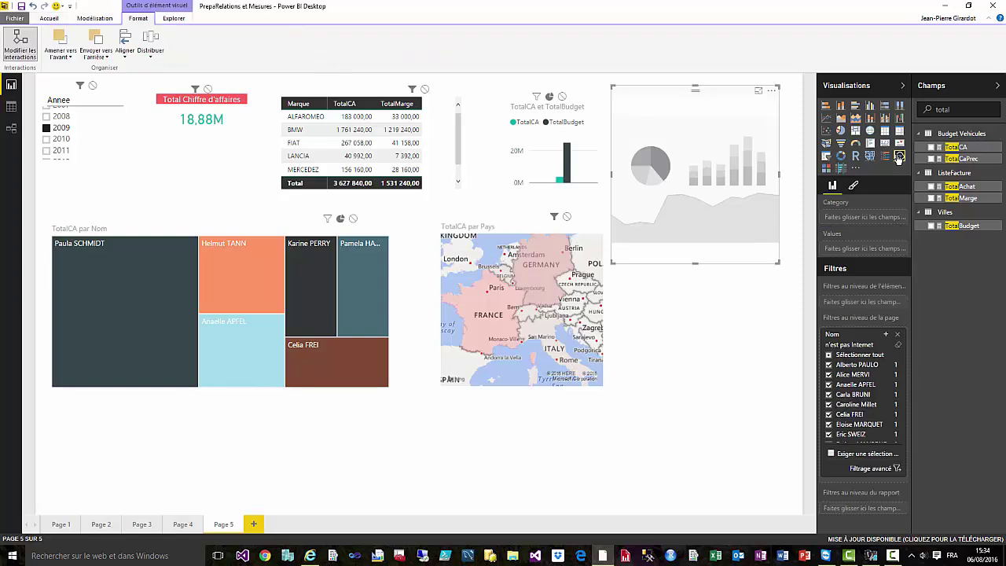
double_click(948, 109)
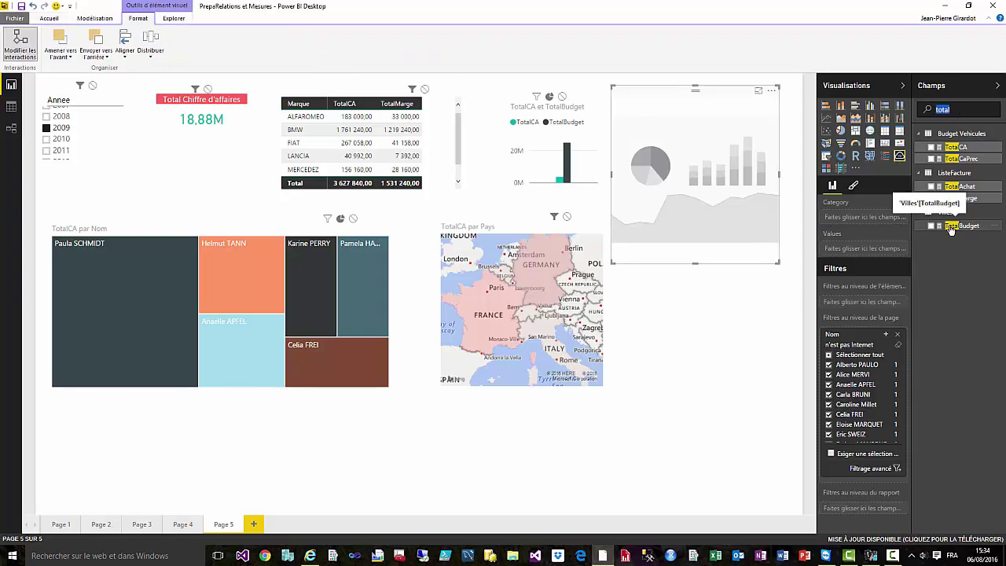
text(commerc)
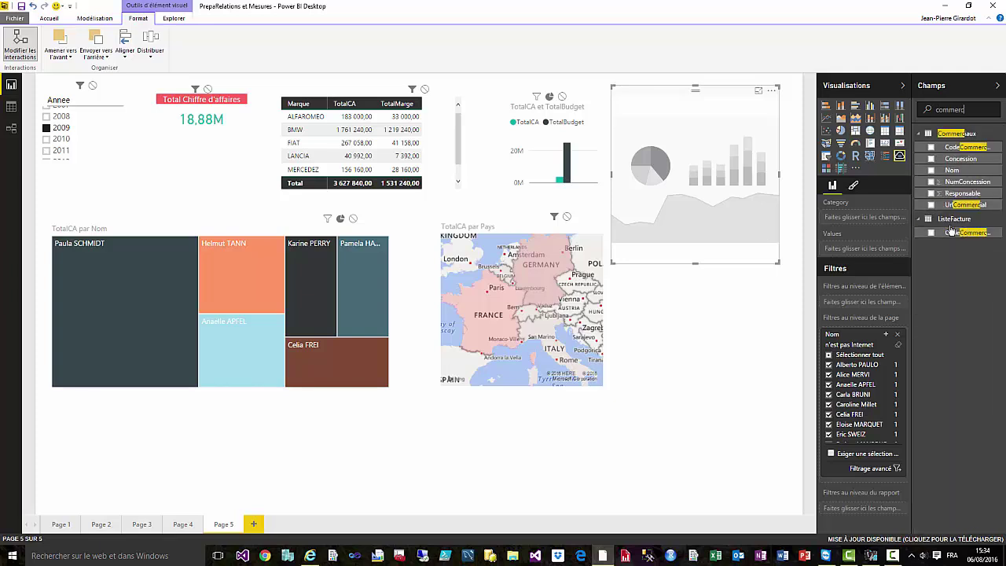
drag(956, 176, 684, 156)
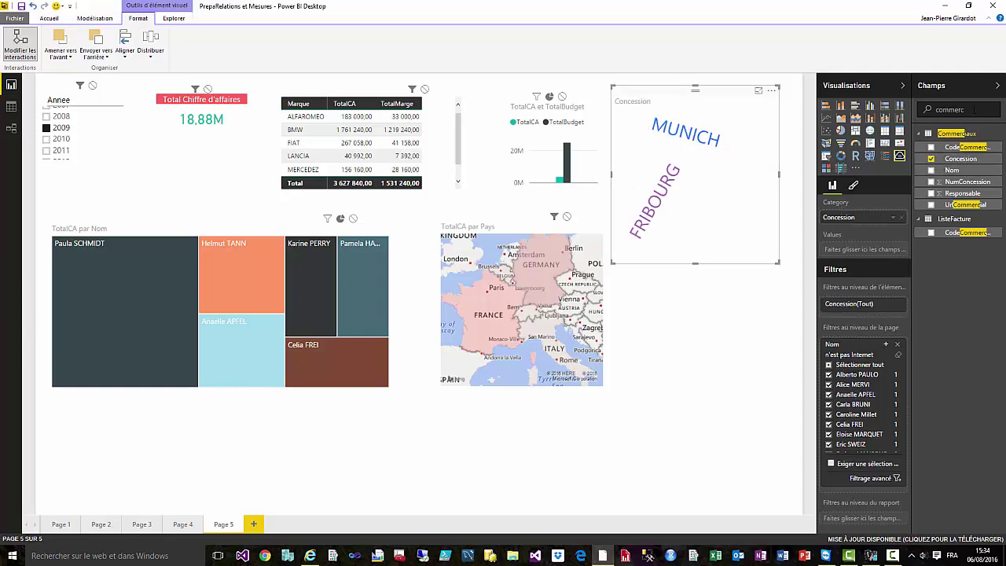
drag(975, 110, 919, 114)
text(total)
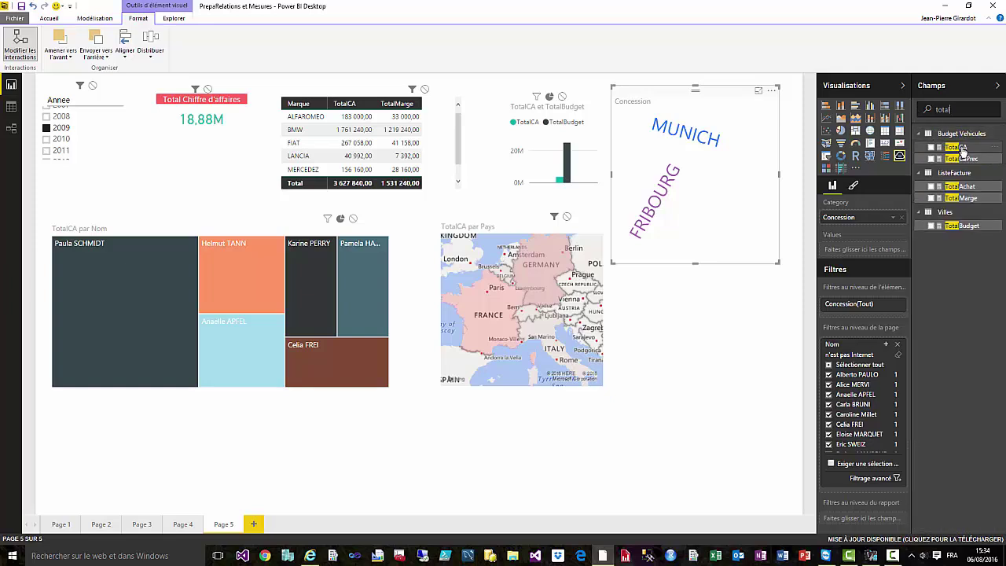
drag(961, 148, 878, 252)
Select and deselect France on the map to check how the word cloud responds.
mouse_move(547, 281)
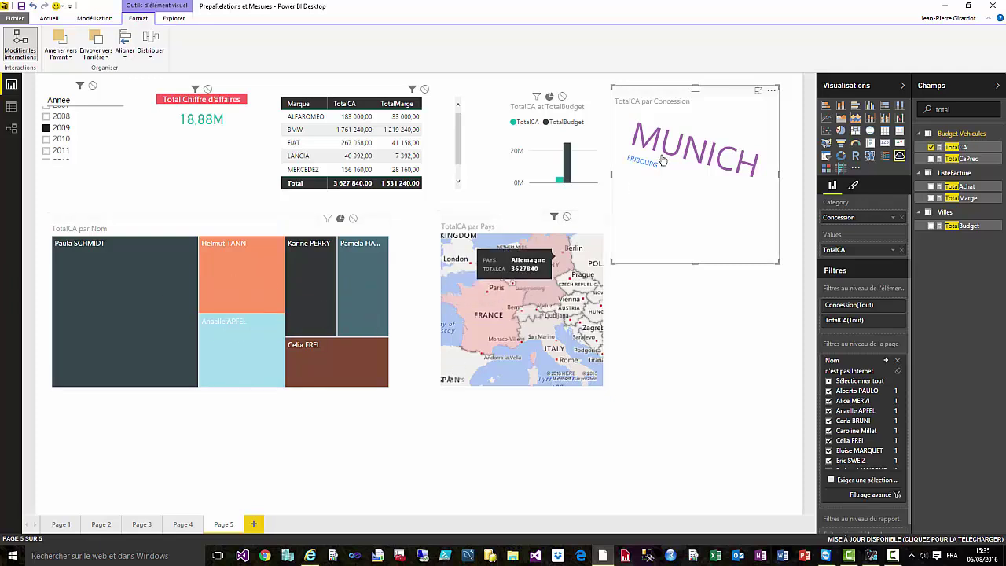
click(500, 315)
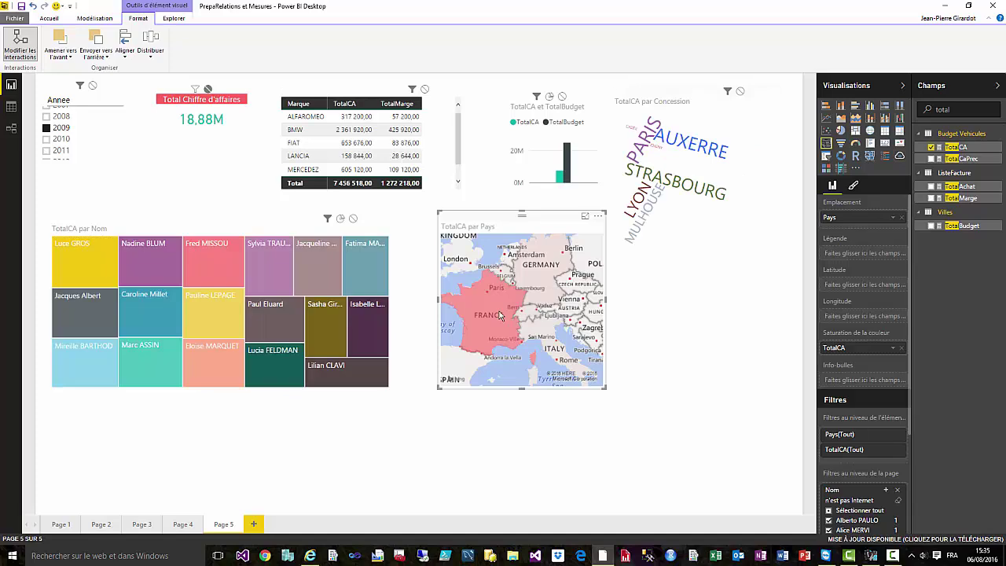
click(500, 314)
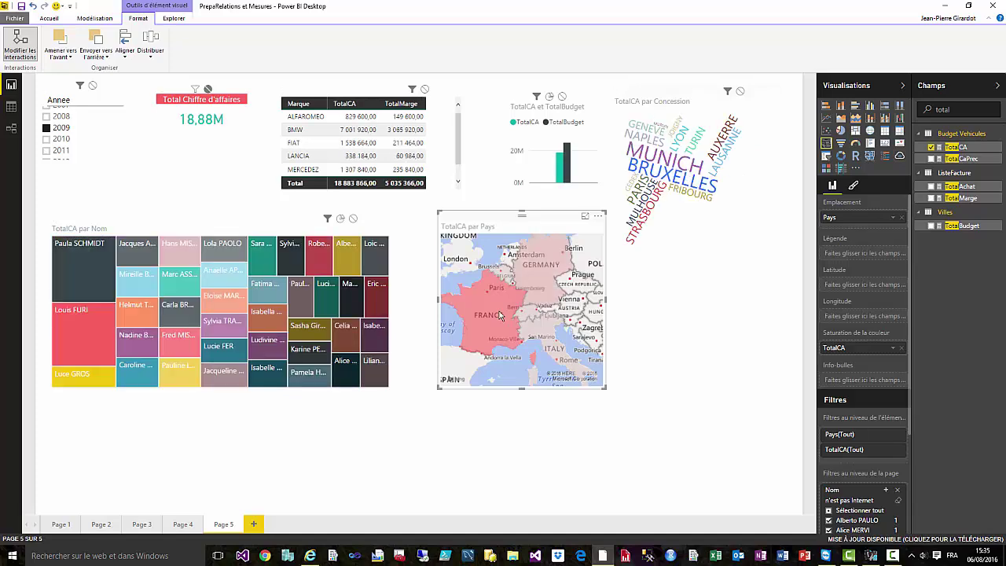
Move the word cloud beside the map and resize it so its lower edge lines up with the map.
drag(676, 94, 678, 247)
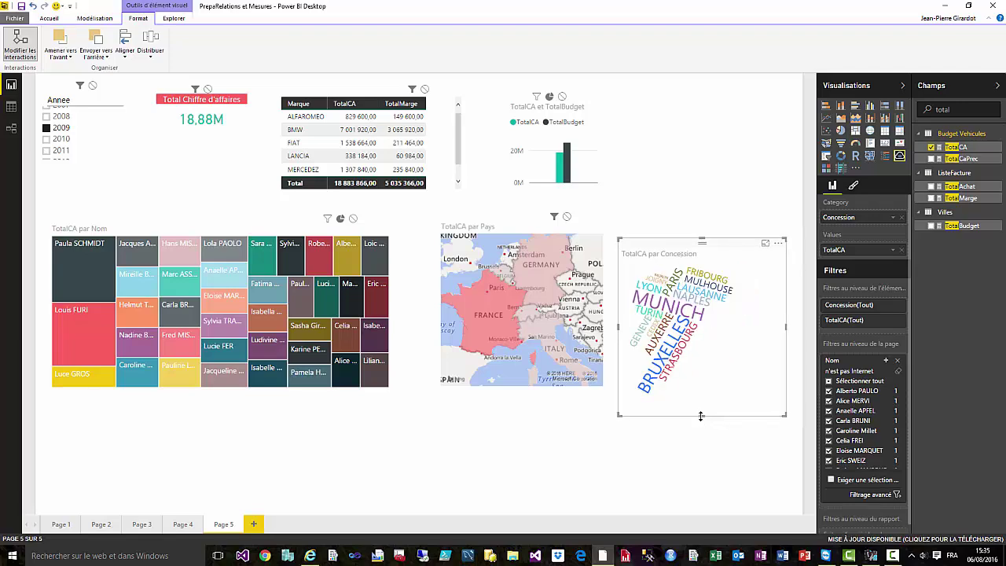
drag(701, 415, 702, 383)
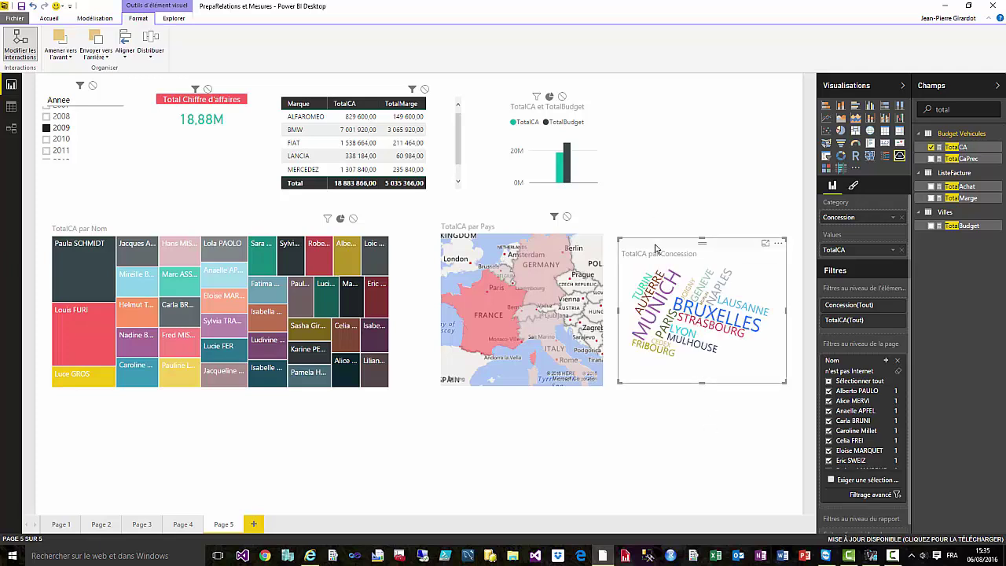
drag(656, 247, 656, 241)
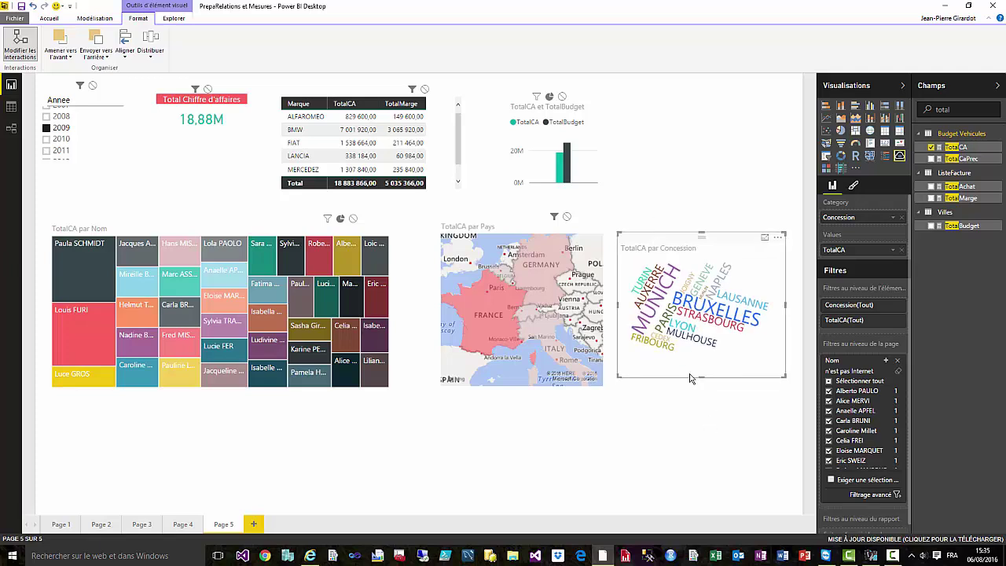
drag(702, 377, 701, 383)
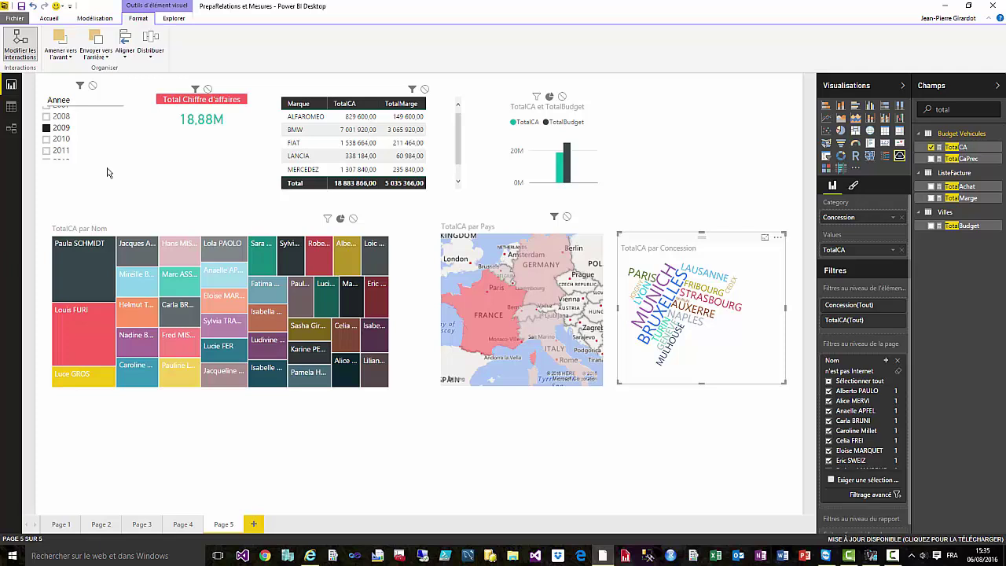
Insert the BI365vert logo from the Images folder as a picture on the report page.
click(65, 95)
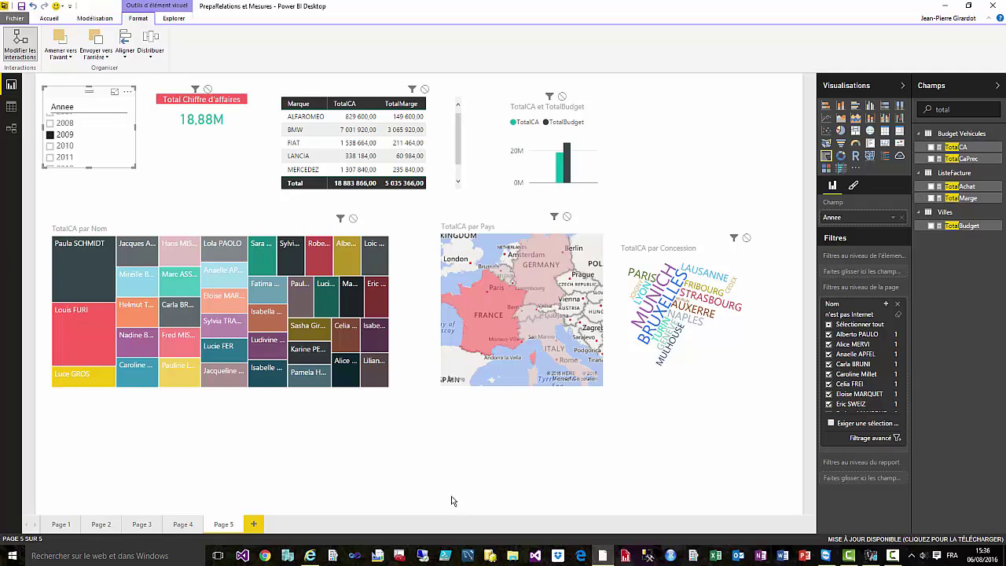
click(50, 19)
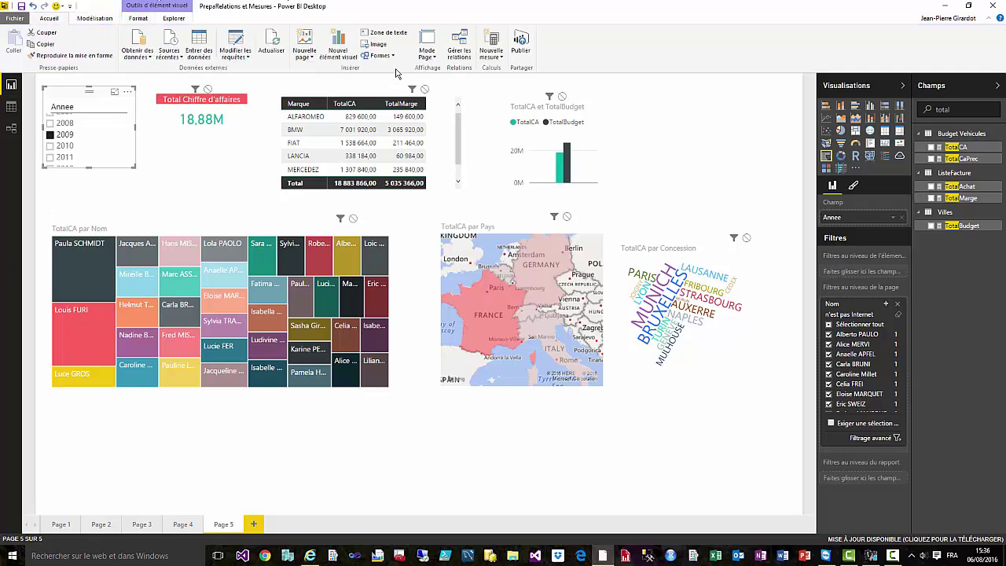
click(379, 47)
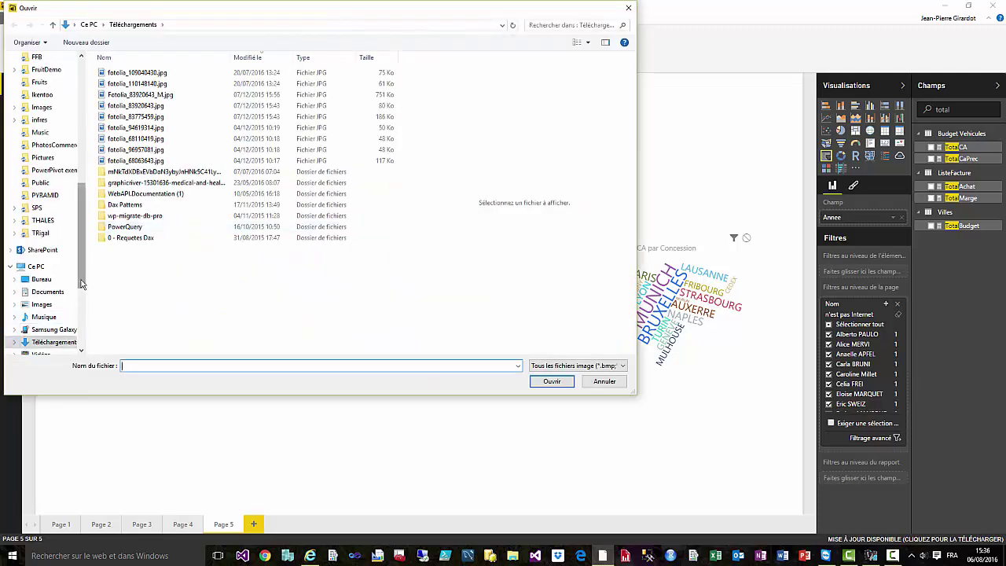
drag(82, 283, 82, 167)
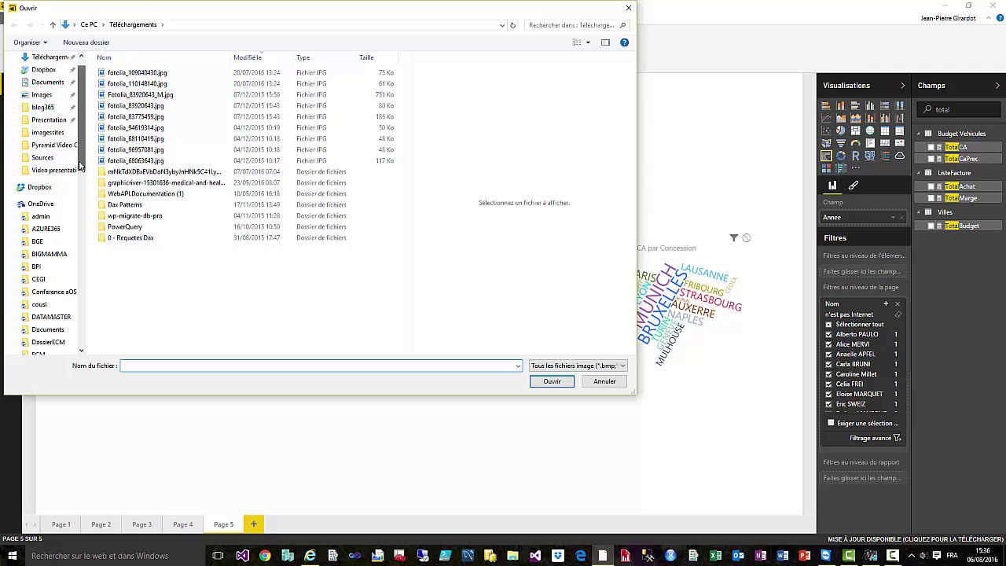
click(43, 95)
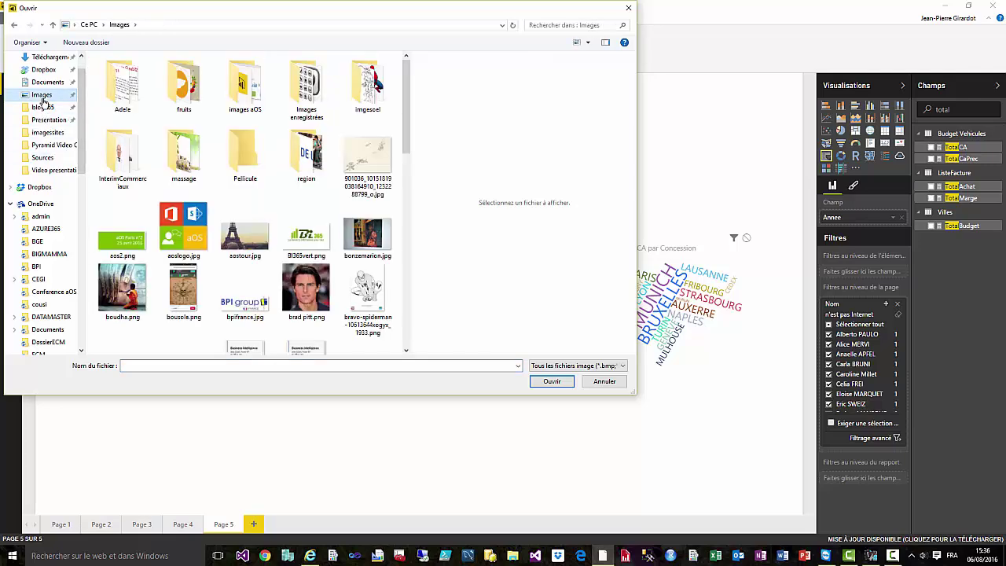
click(307, 232)
click(552, 382)
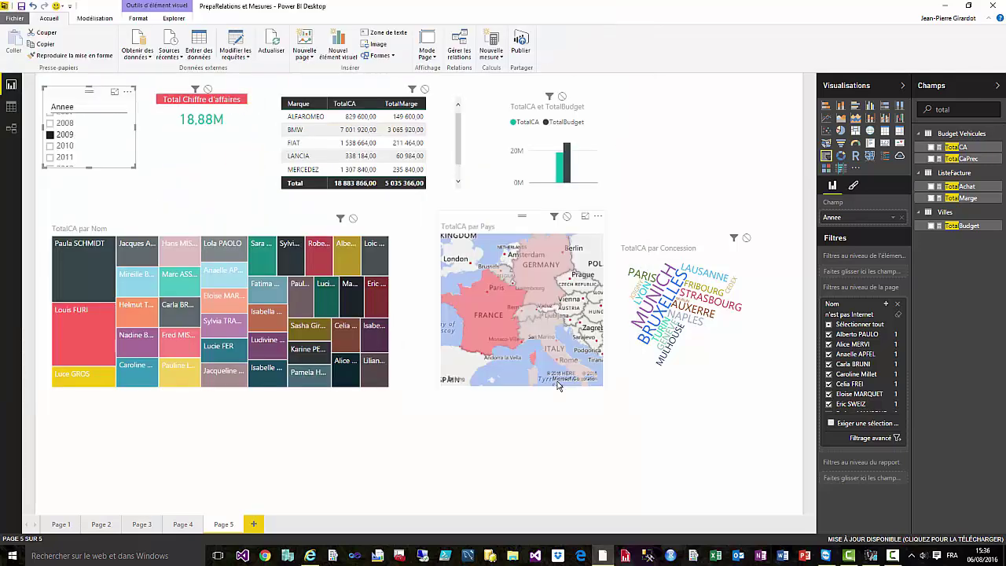
Shrink the logo and place it above the word cloud, beside the TotalCA and TotalBudget chart.
drag(778, 242, 740, 150)
drag(657, 94, 682, 96)
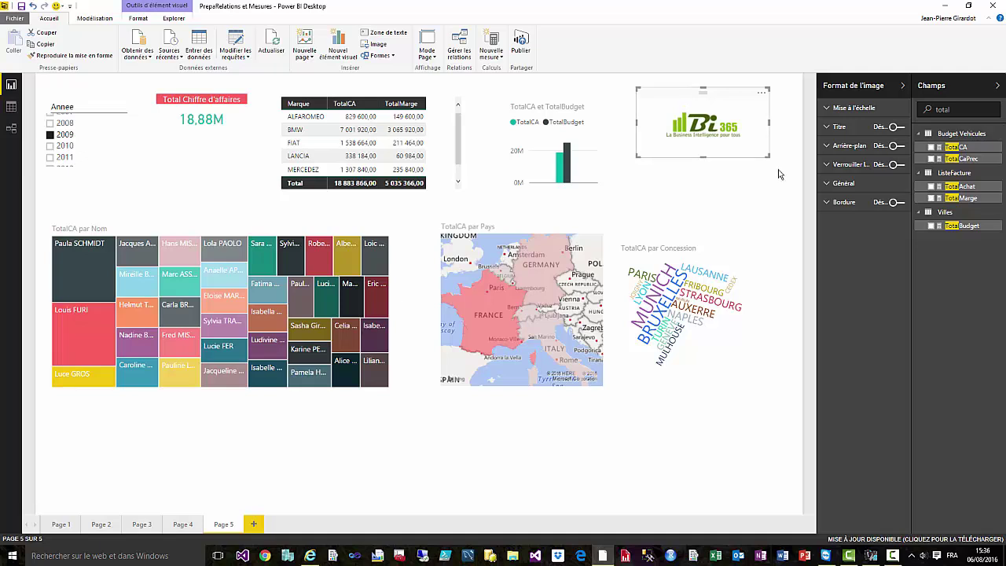
click(775, 194)
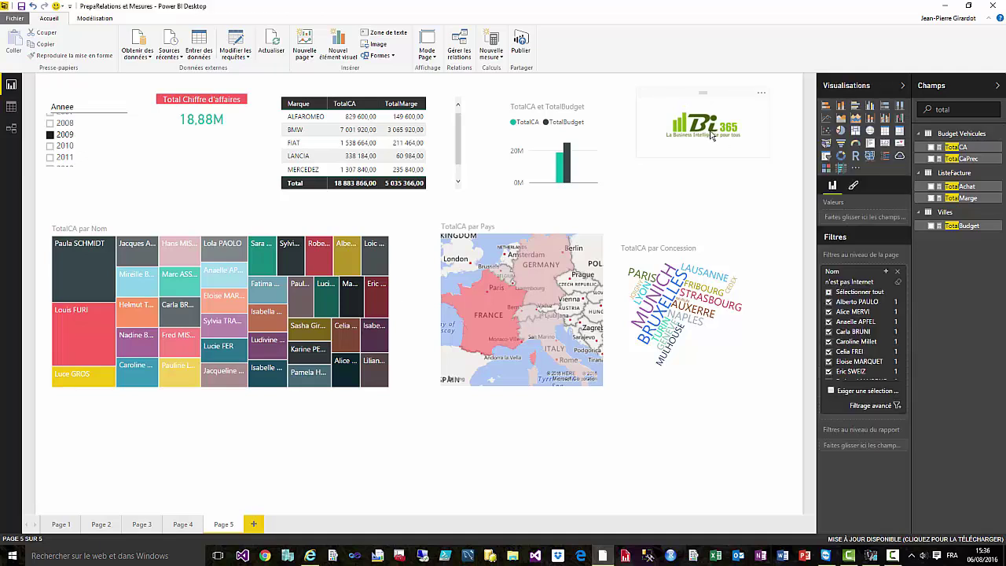
click(681, 100)
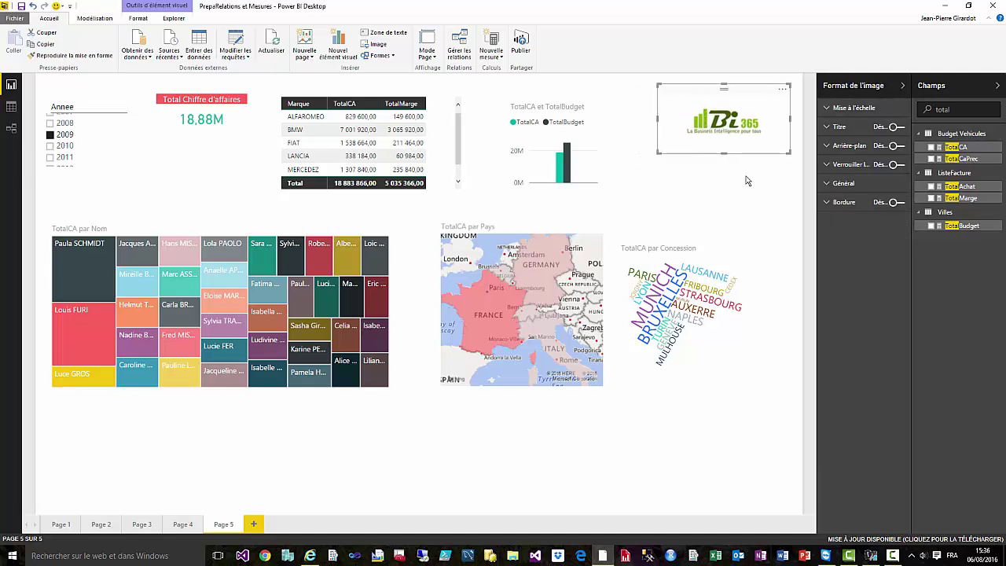
click(775, 200)
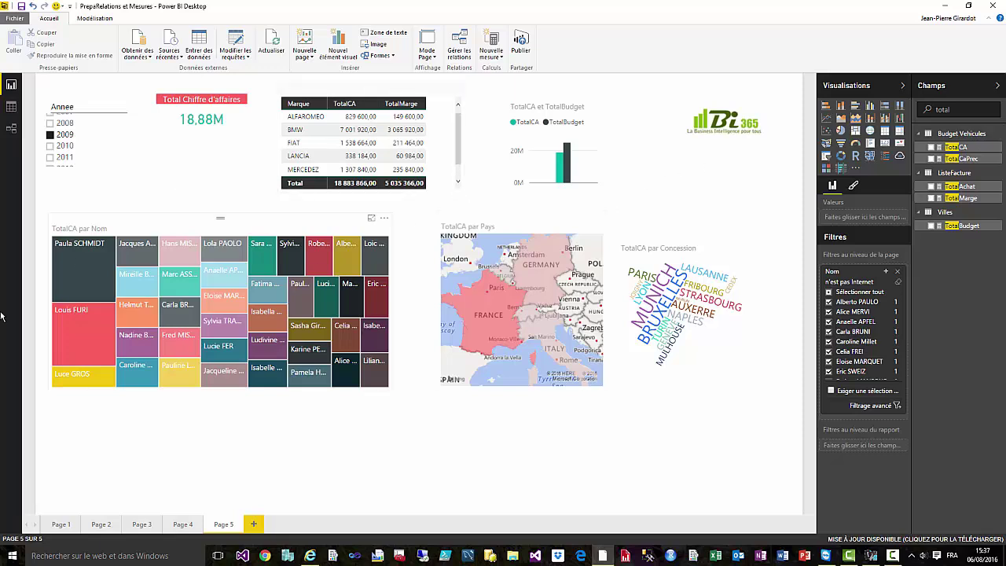
Show the data of the Marques table and widen its UrlMarque column to examine the image addresses.
click(11, 109)
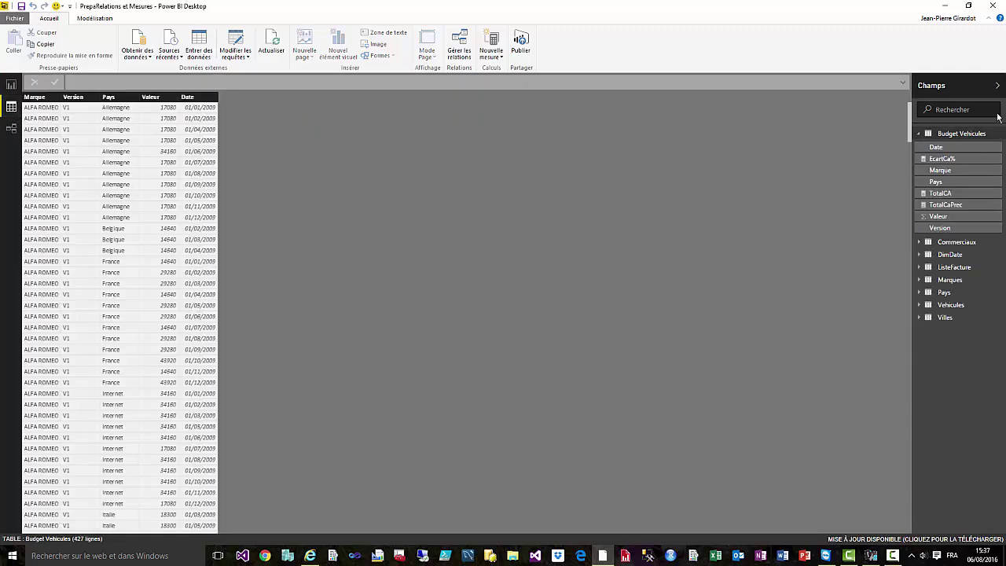
click(962, 281)
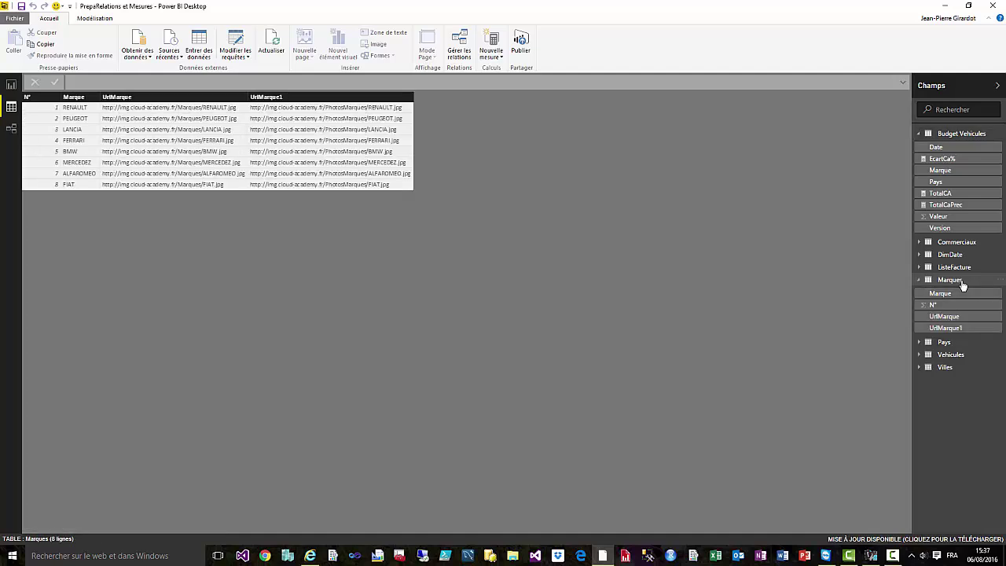
click(163, 101)
drag(247, 95, 281, 96)
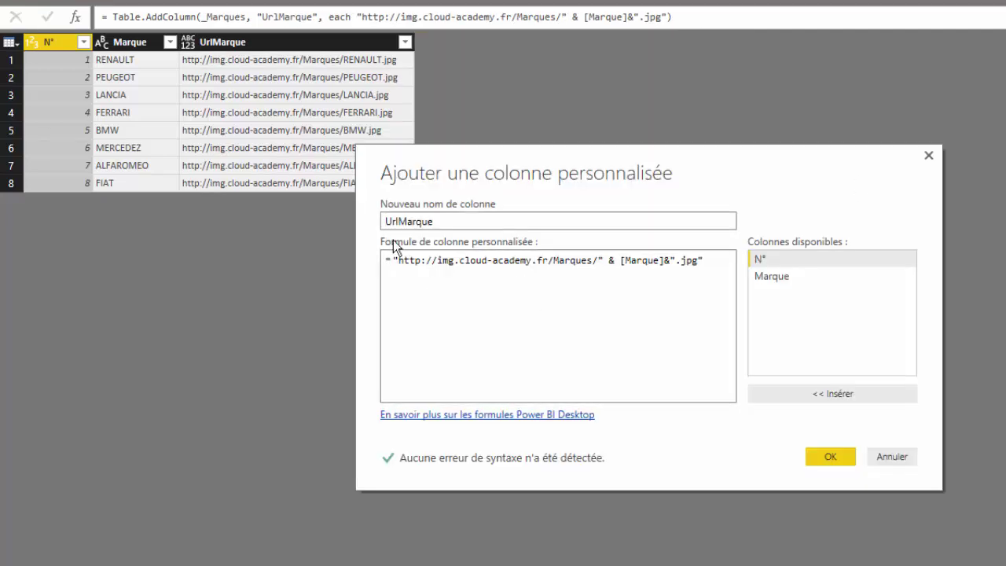
Examine the quoted base URL in the UrlMarque custom column formula and close the dialog without changes.
drag(394, 261, 400, 260)
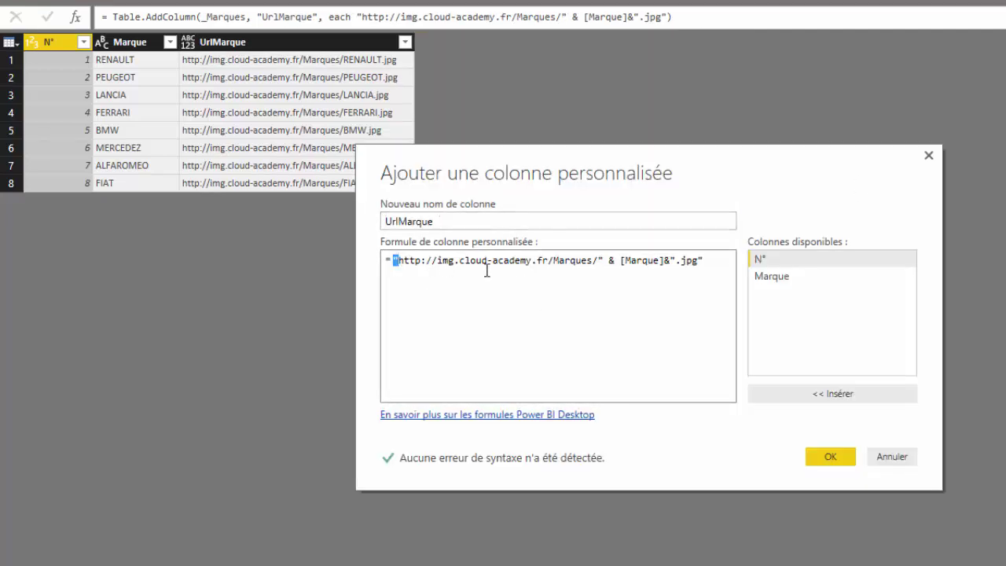
drag(598, 260, 391, 266)
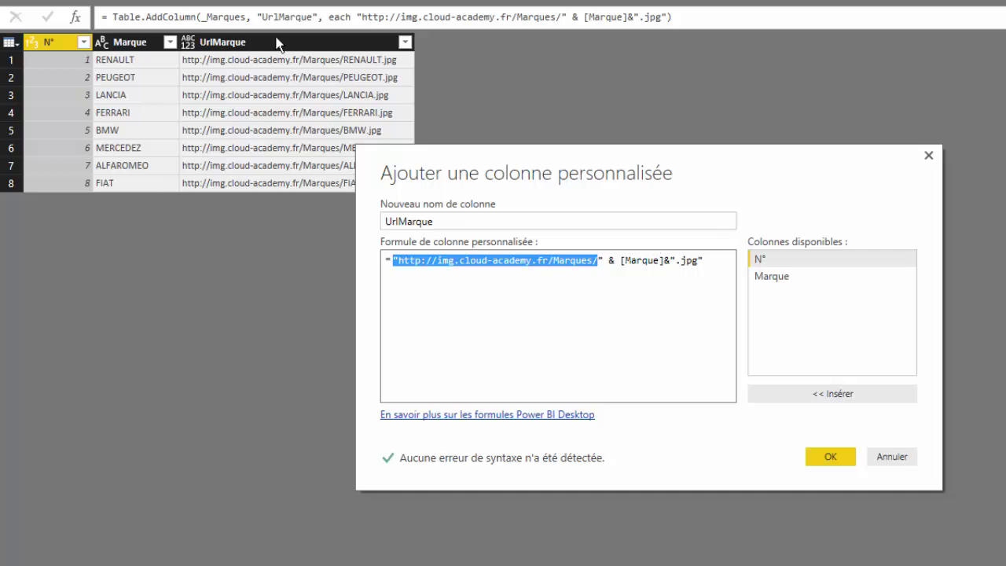
click(890, 456)
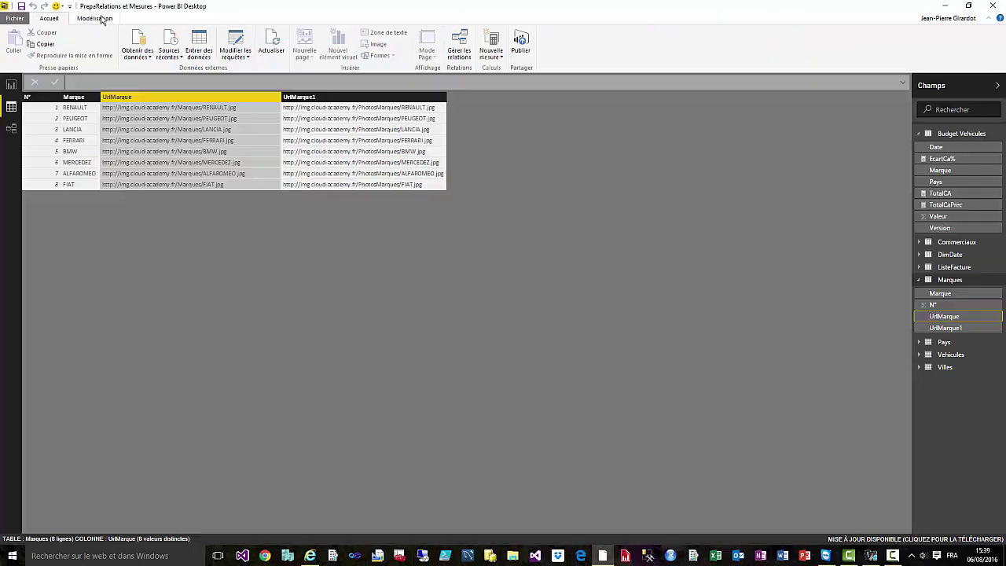
Check the data category assigned to the UrlMarque and UrlMarque1 columns of the Marques table.
click(102, 22)
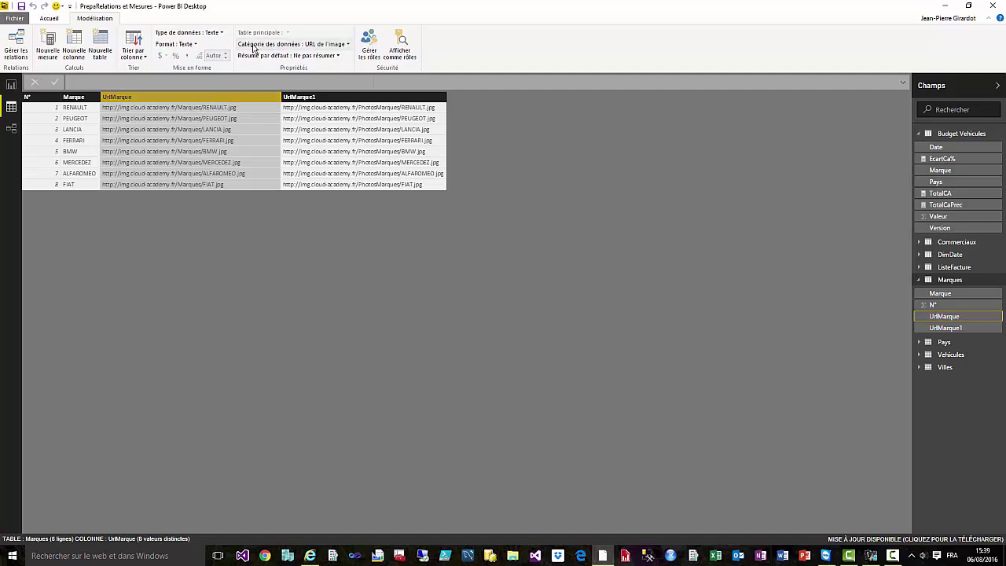
click(348, 45)
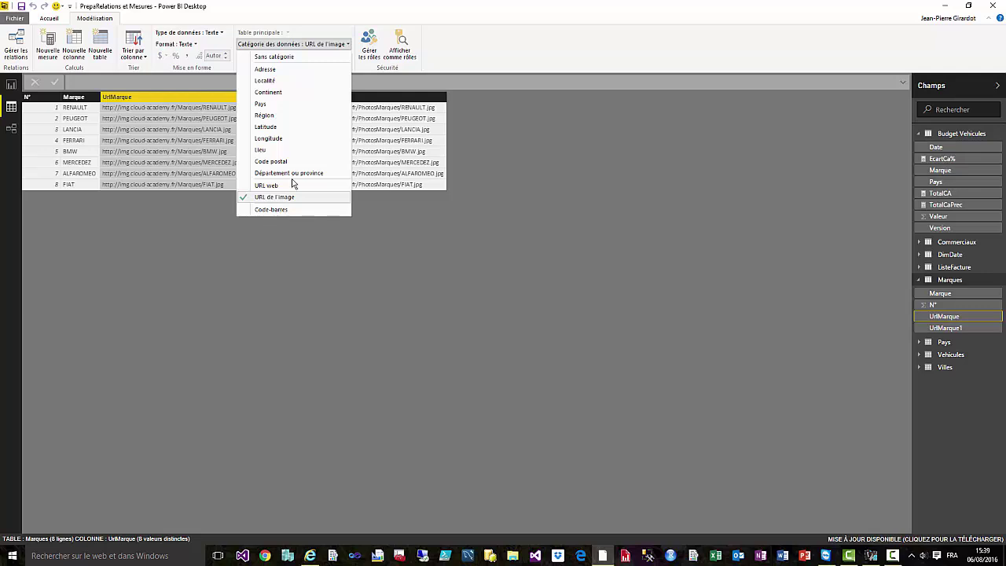
click(320, 44)
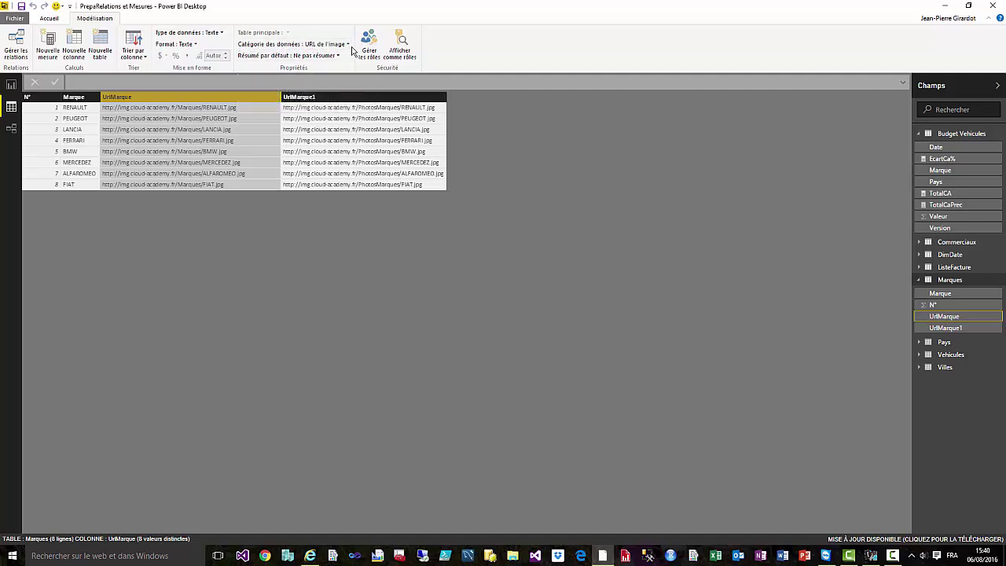
click(364, 97)
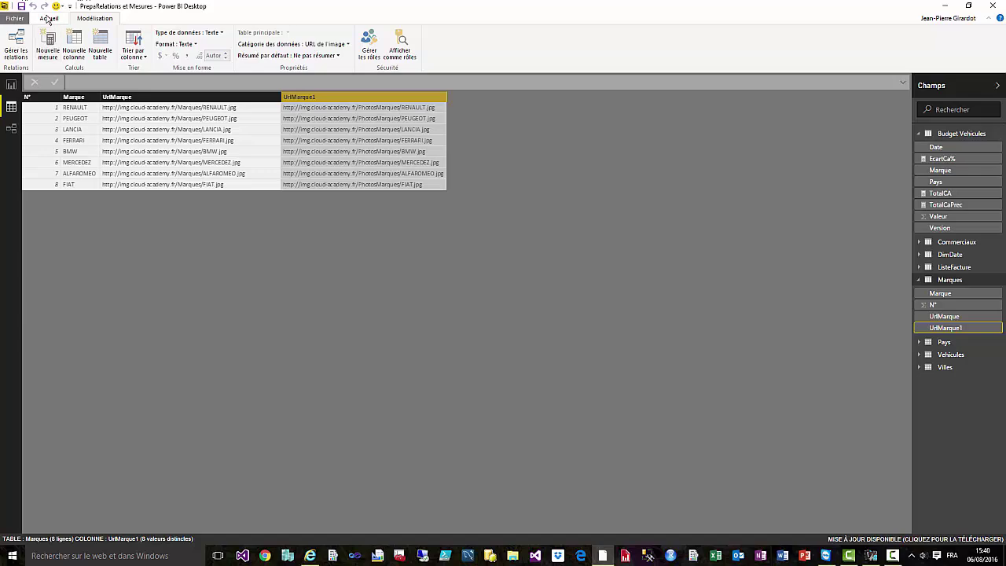
Return to the report page, shrink the TotalCA par Nom treemap and move it directly below the Annee slicer.
click(11, 85)
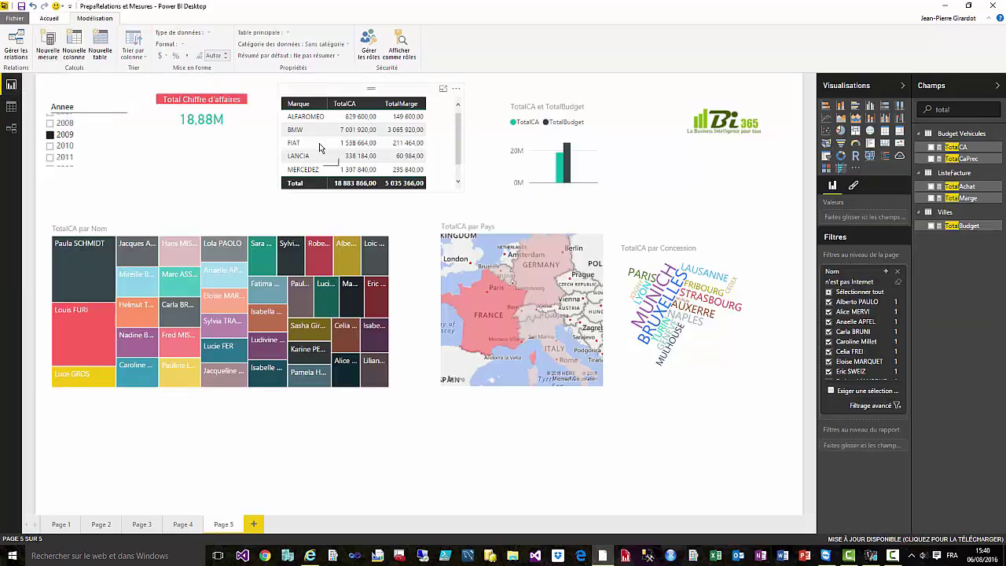
click(290, 256)
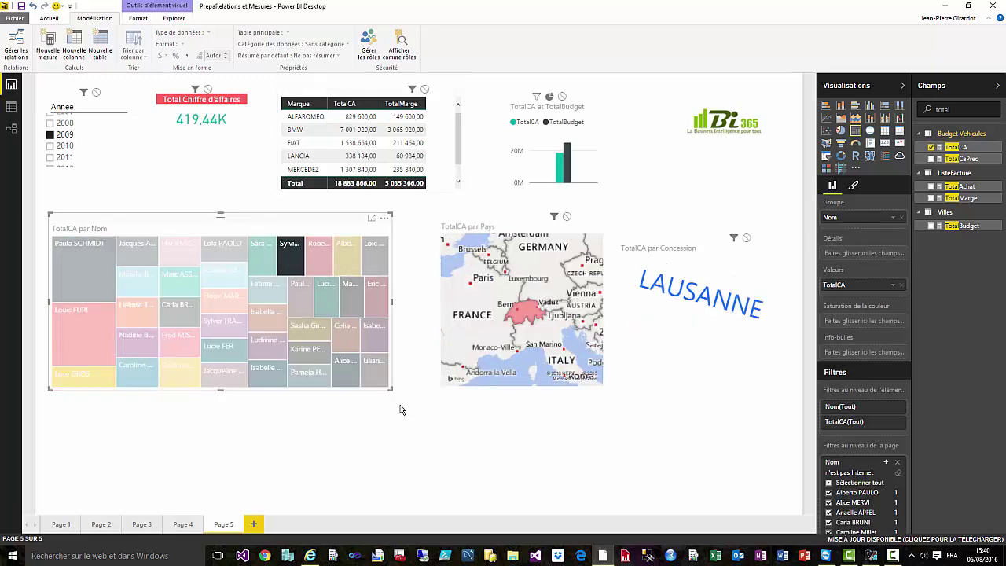
drag(391, 389, 254, 323)
drag(181, 226, 159, 191)
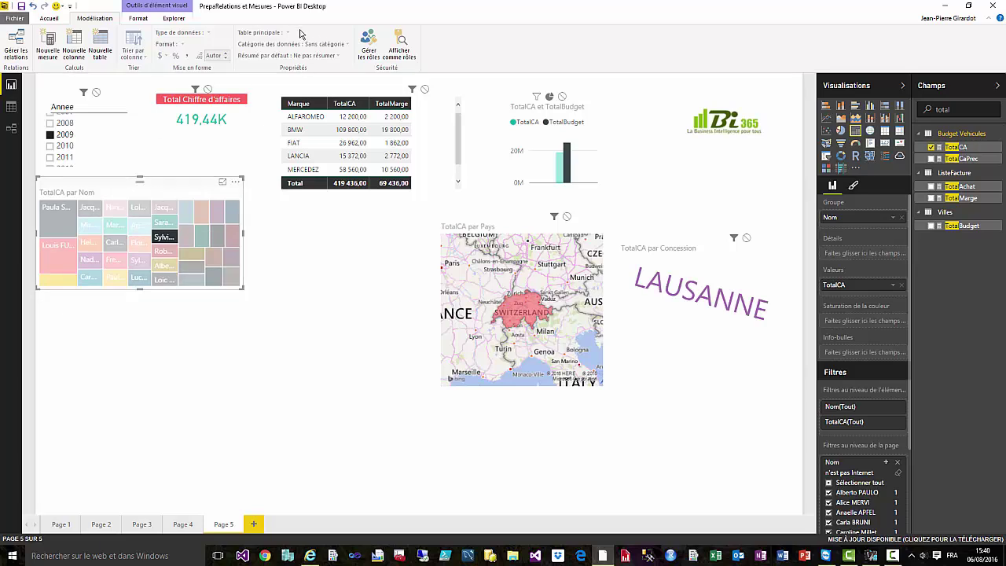
Move the TotalCA par Pays map directly below the treemap and the Marque table beside the treemap.
drag(334, 93, 313, 211)
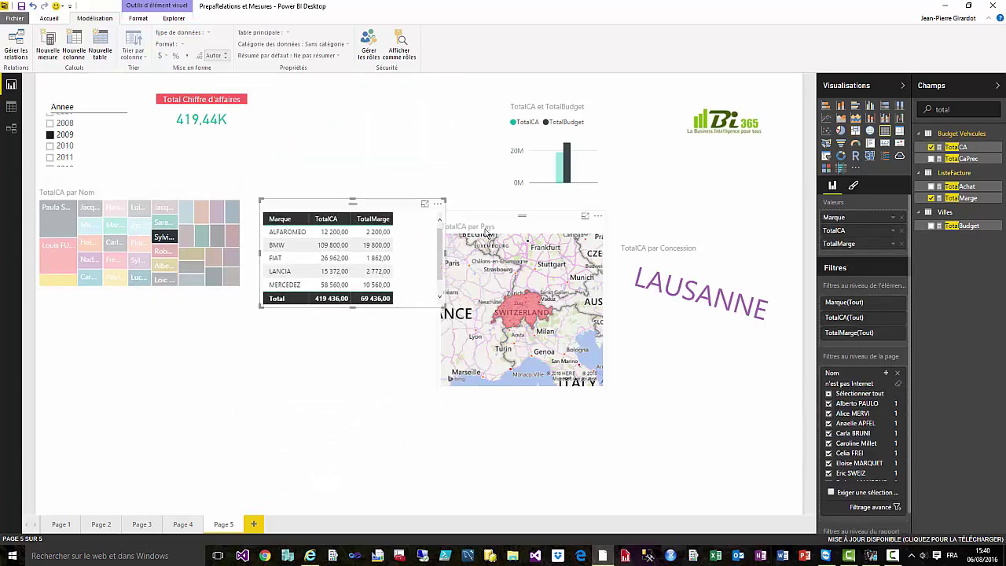
drag(488, 233, 136, 296)
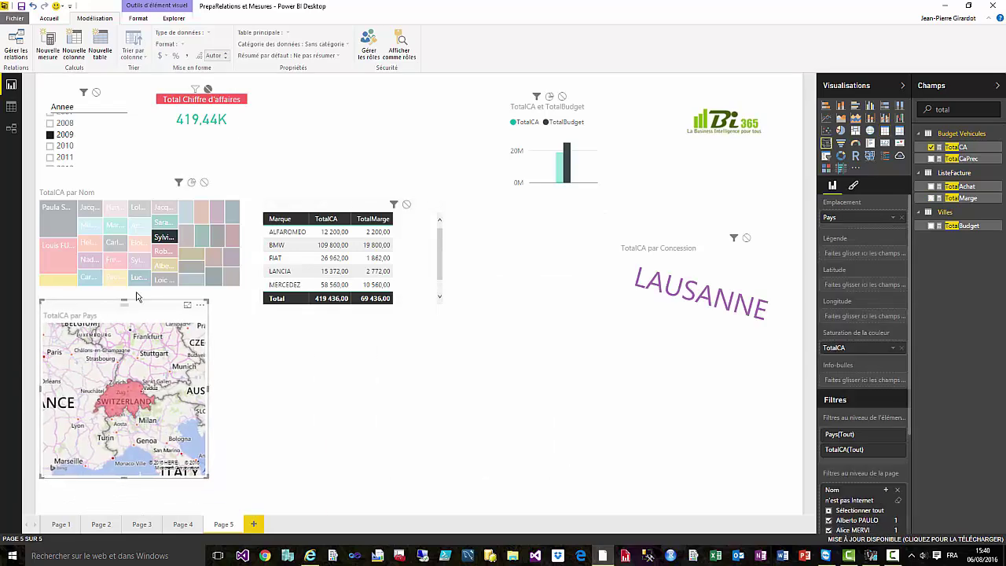
drag(301, 207, 319, 206)
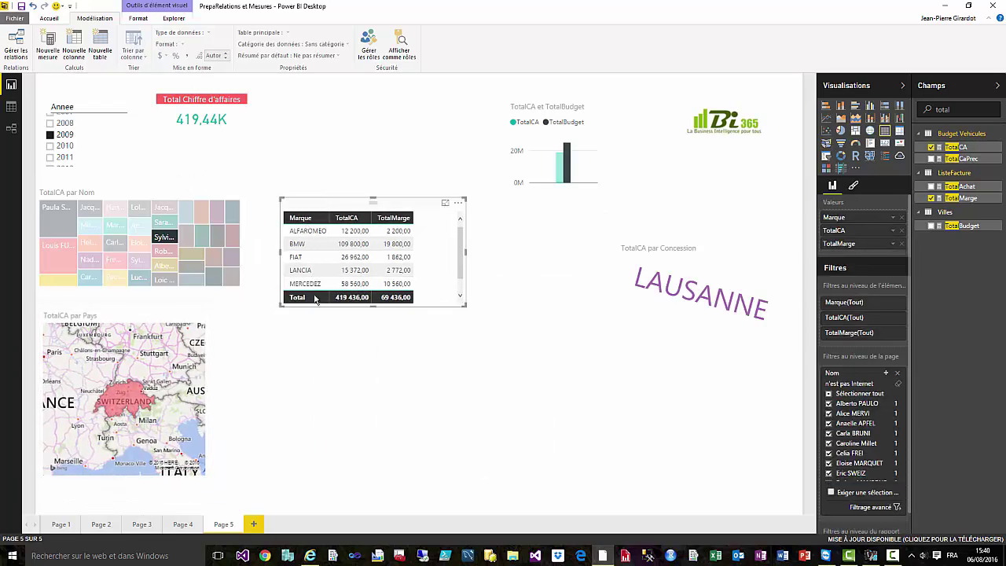
Find the Marques fields and add UrlMarque as the first column of the Marque table visual.
drag(953, 110, 899, 112)
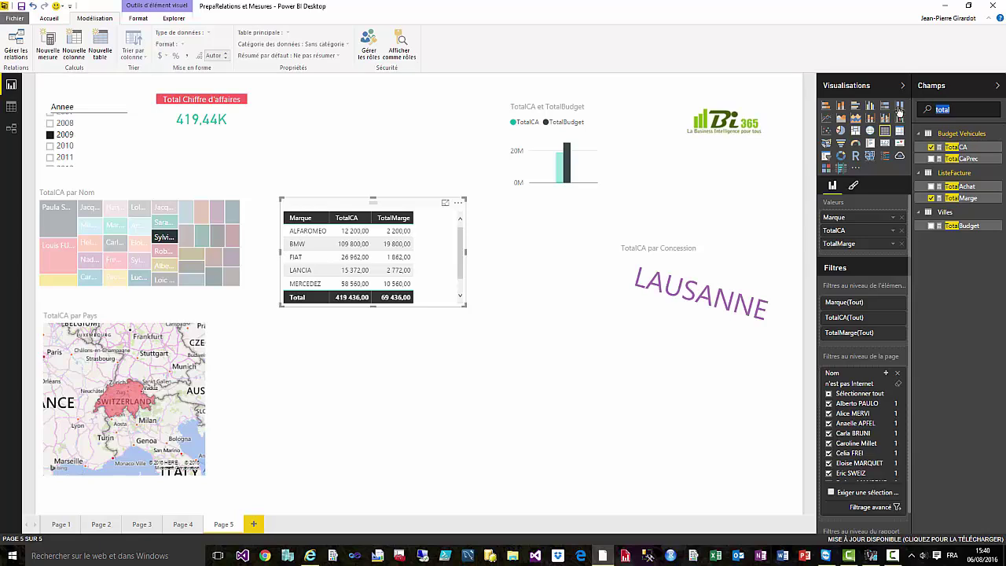
text(marq)
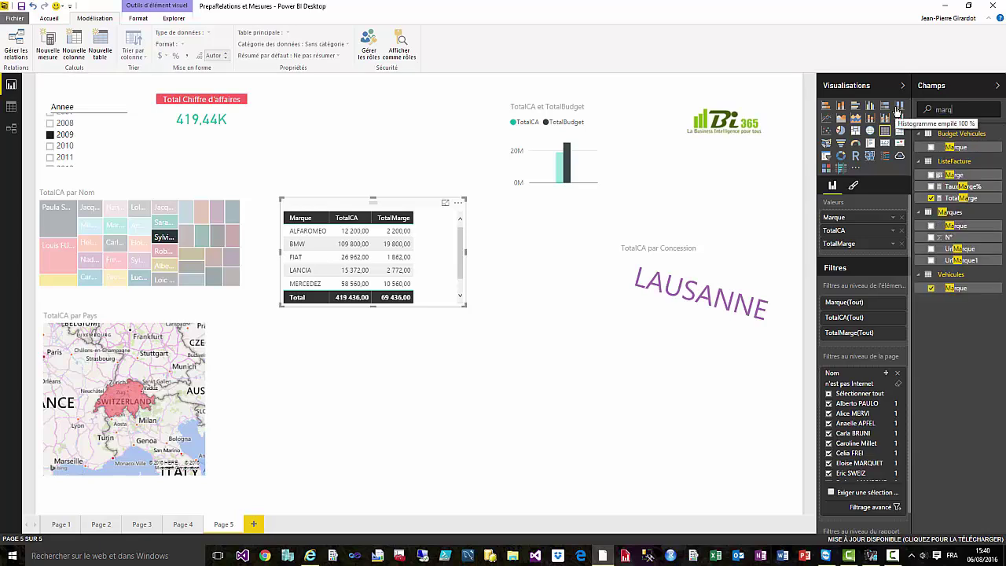
text(ues)
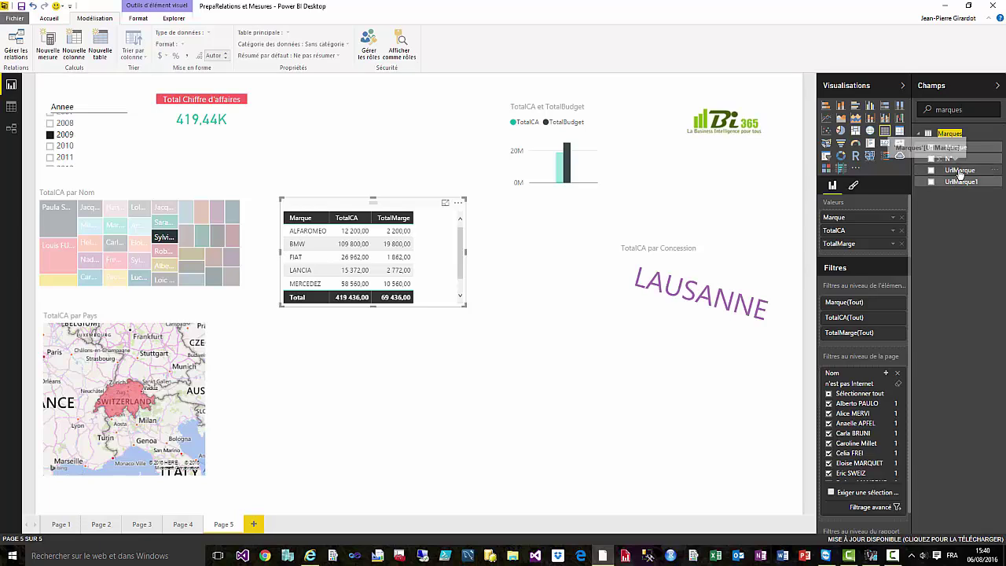
drag(960, 173, 868, 218)
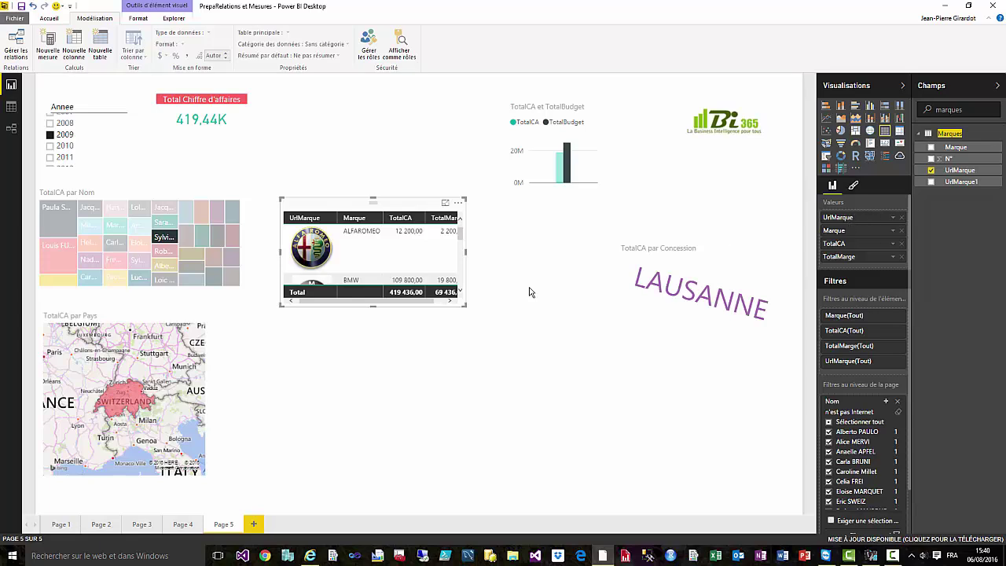
Enlarge the table visual to the page's height and widen it slightly so all brand logo rows and columns fit.
drag(373, 307, 353, 493)
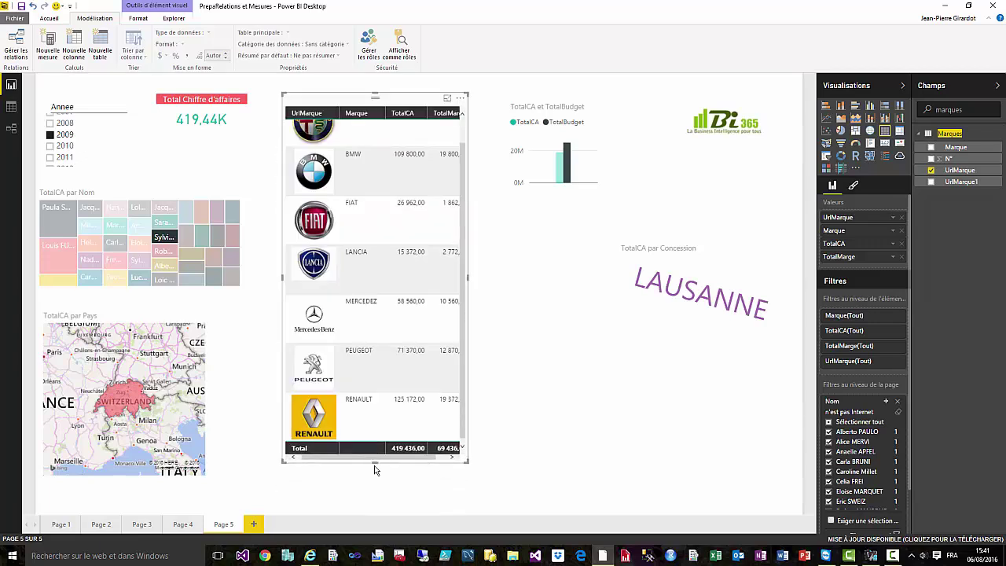
drag(374, 469, 375, 505)
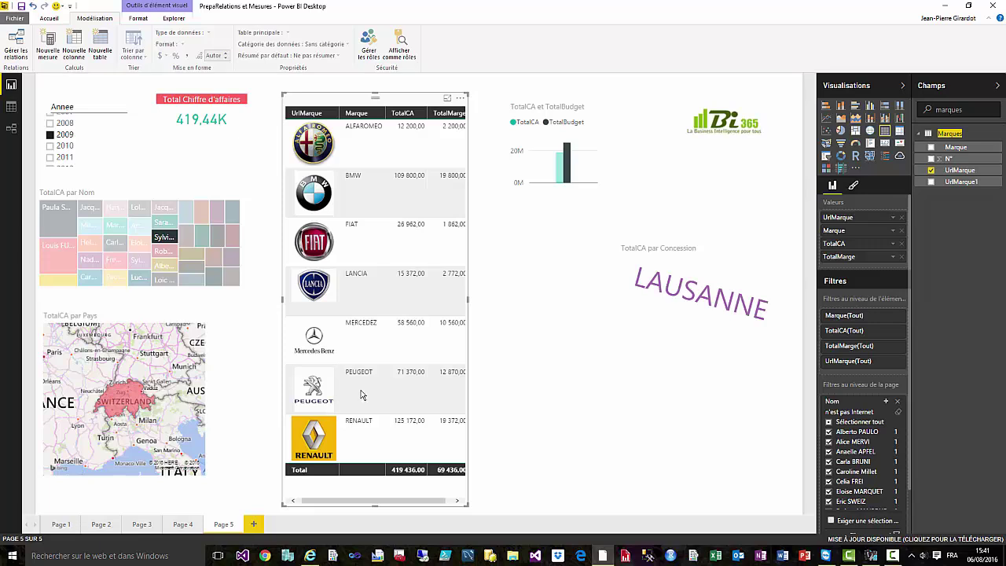
drag(469, 299, 477, 303)
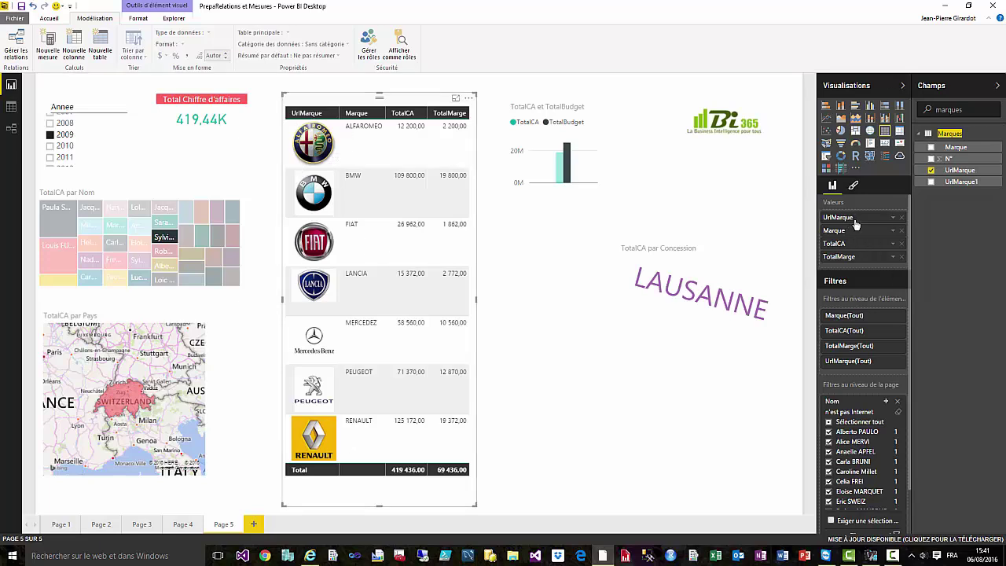
Remove the Marque column from the table and insert UrlVehicule from the Vehicules table between UrlMarque and TotalCA.
click(902, 231)
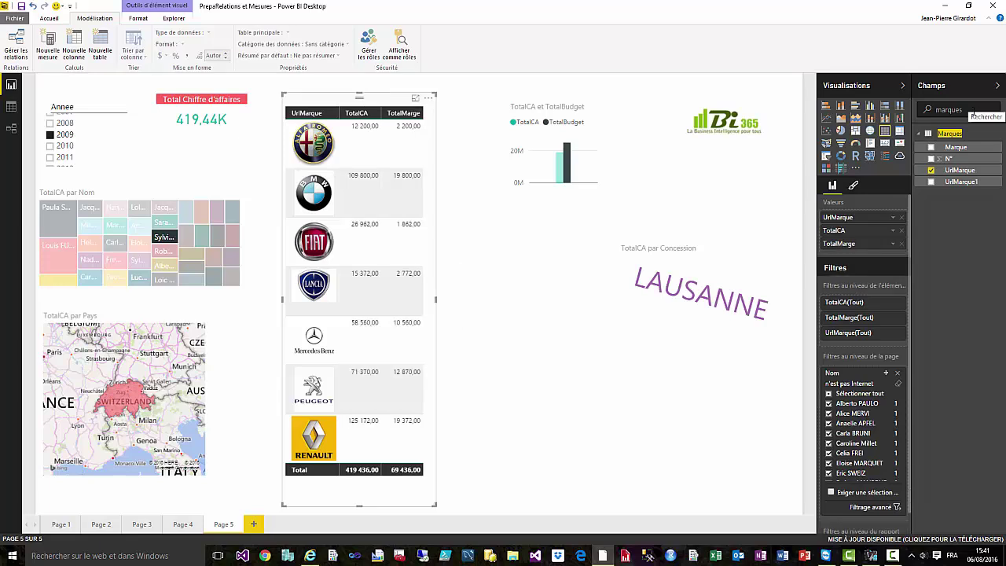
drag(973, 111, 904, 125)
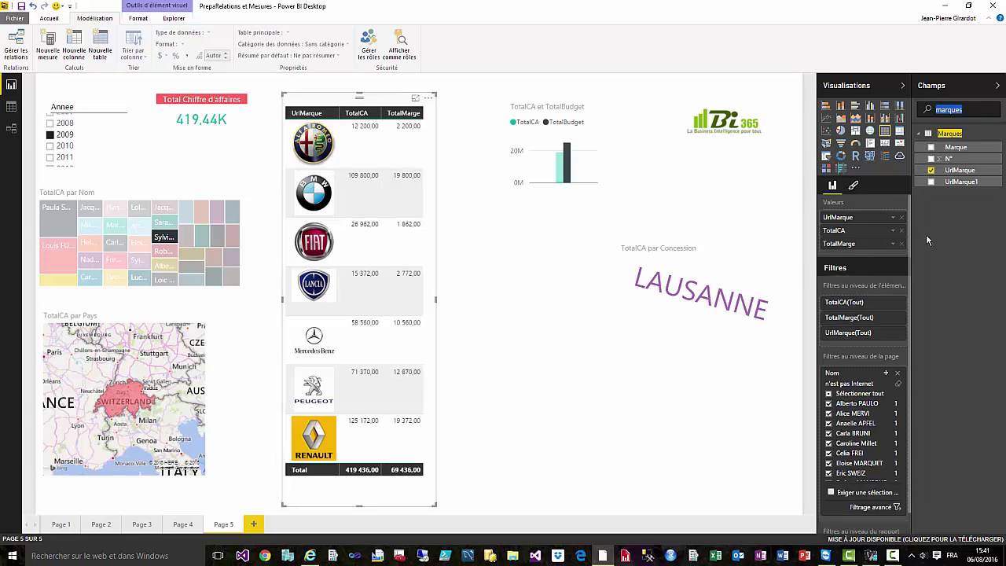
text(uehi)
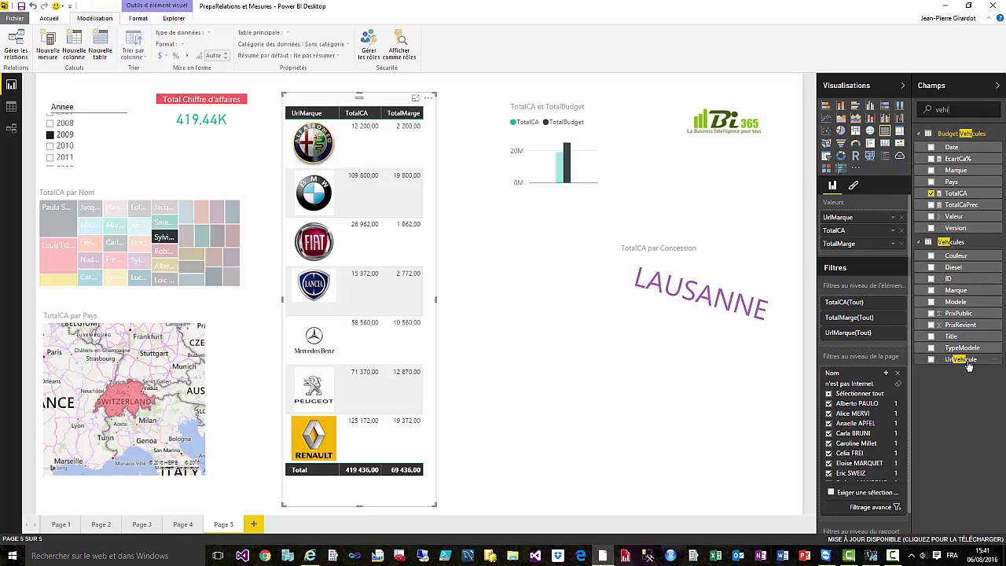
drag(968, 363, 875, 231)
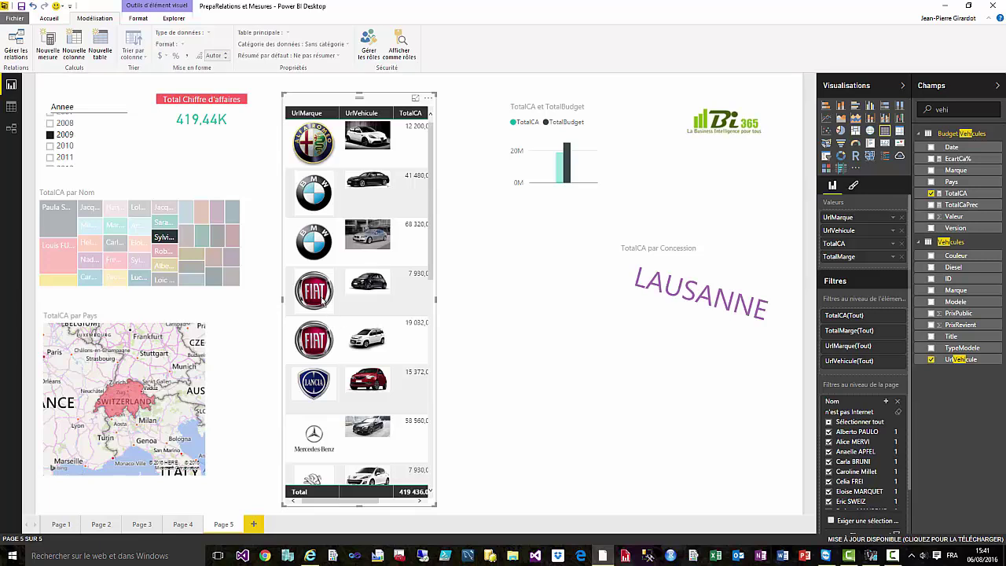
Widen the table to fit all four columns, review the vehicle images down the rows, and shift the table slightly up.
drag(435, 300, 508, 301)
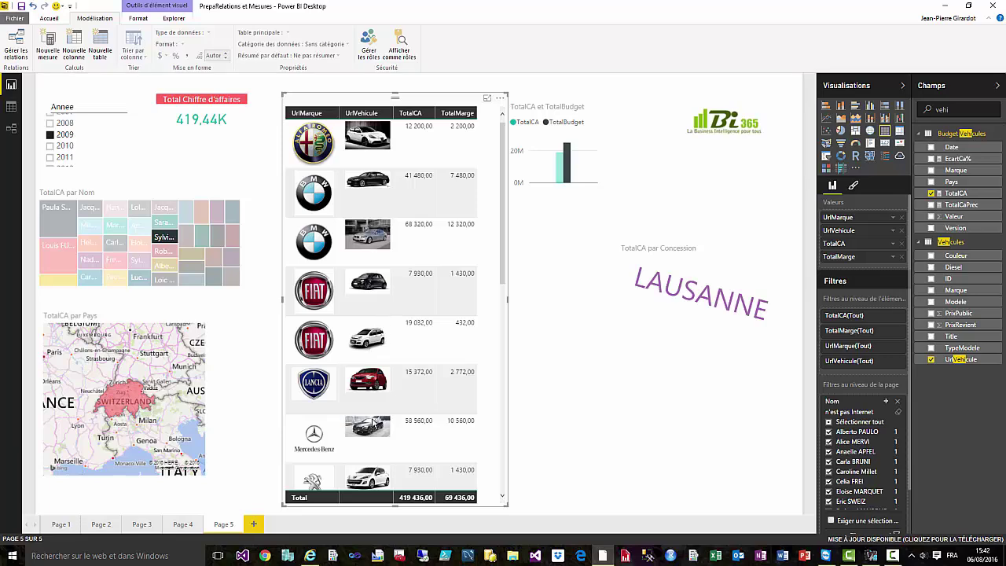
scroll(365, 455, down, 5)
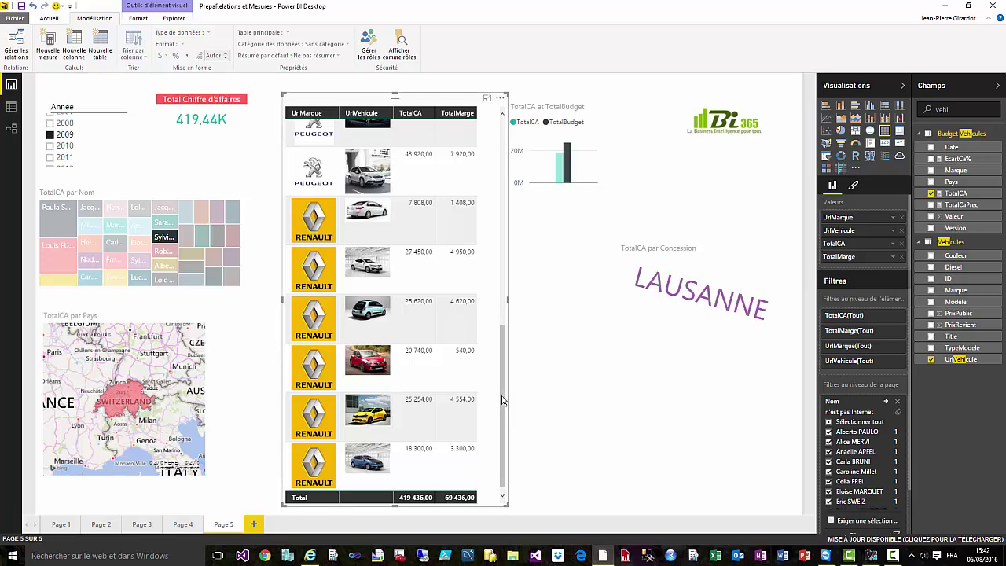
drag(503, 401, 494, 264)
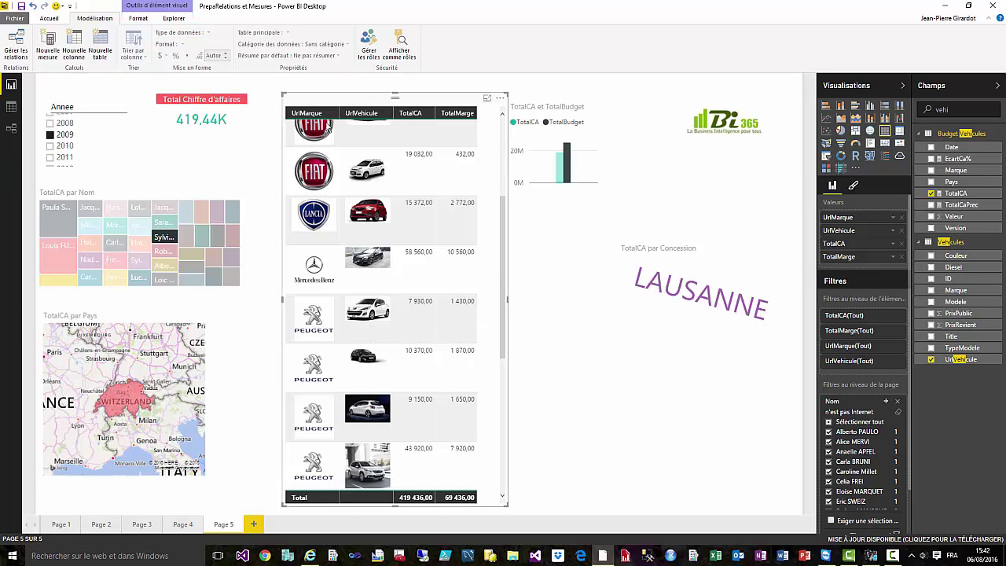
drag(339, 100, 331, 95)
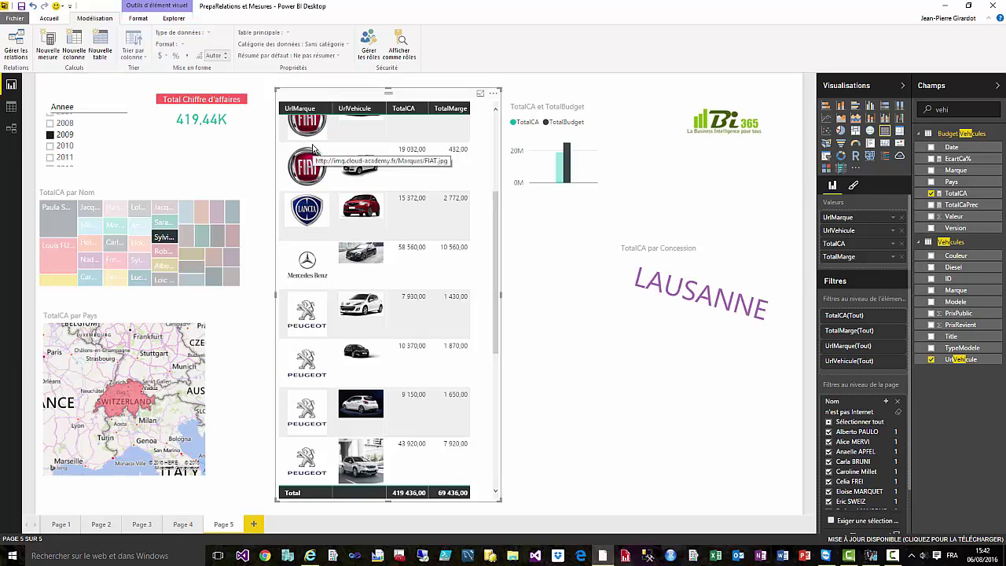
Place a new Chiclet slicer in the empty area beside the table and move the TotalCA par Concession word cloud up.
click(668, 436)
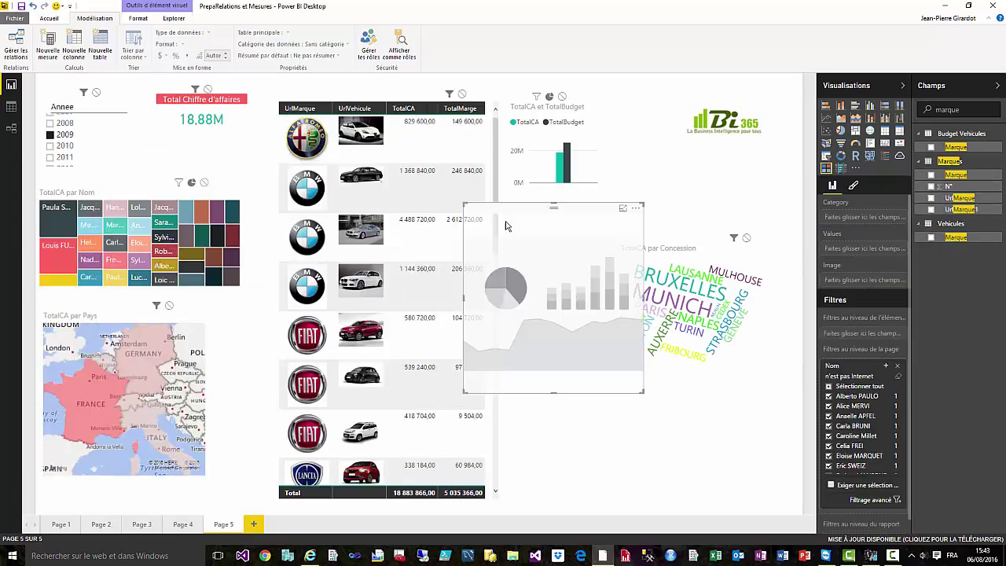
drag(511, 222, 542, 348)
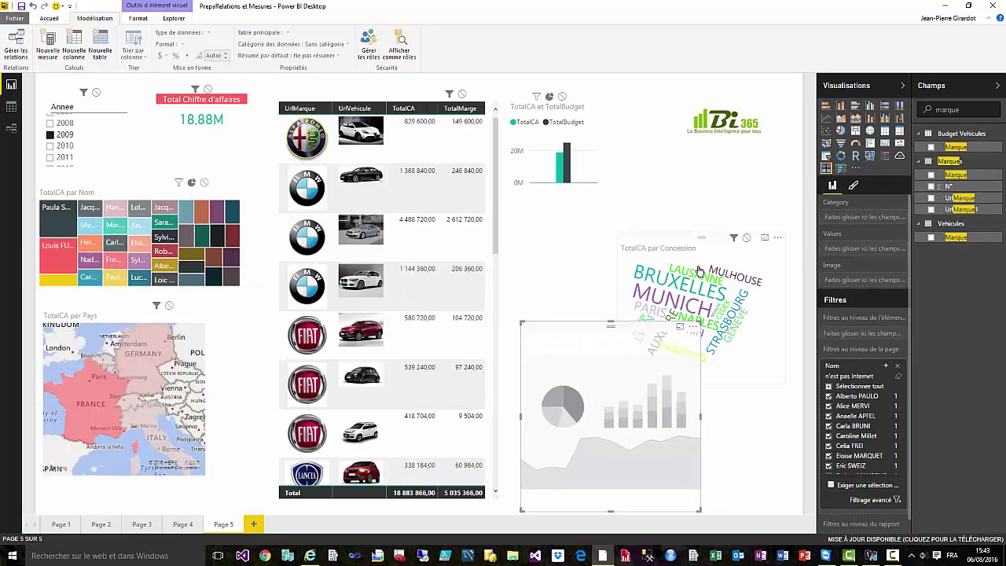
drag(661, 243, 662, 160)
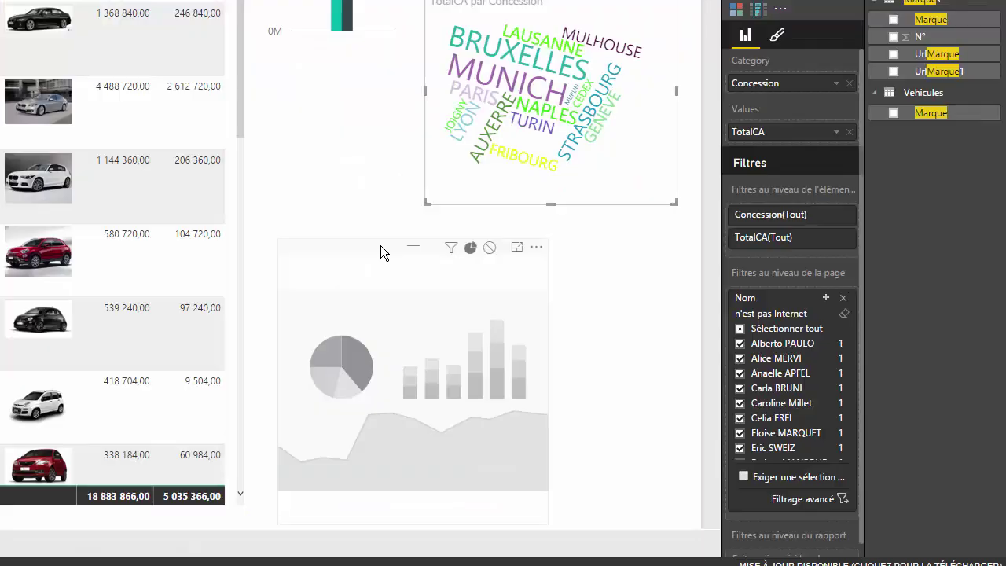
mouse_move(381, 251)
mouse_down()
mouse_move(384, 228)
mouse_move(380, 240)
mouse_up()
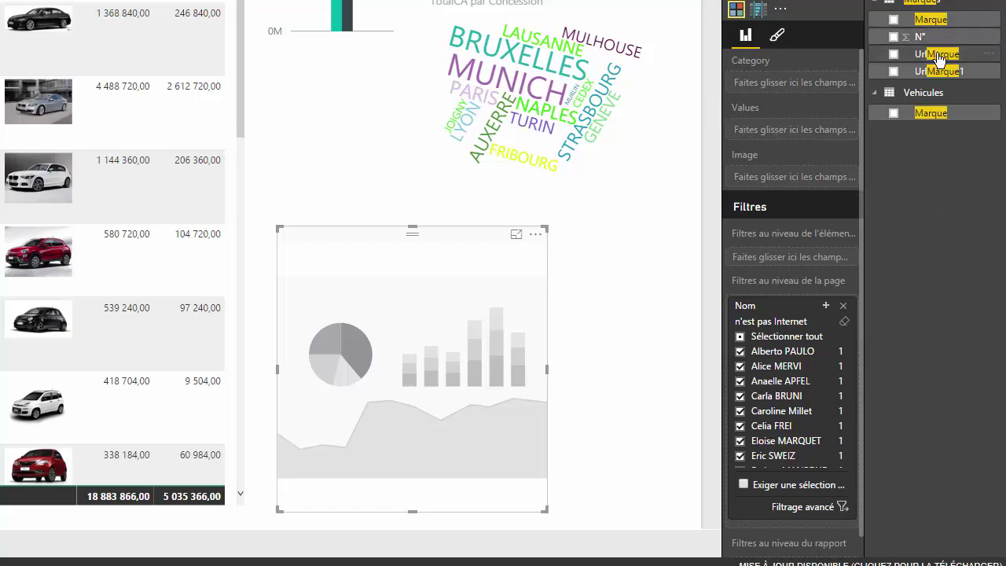
Assign UrlMarque to the Chiclet slicer's Image, Marque from the Marques table to its Category, and TotalCA to its Values.
drag(938, 70, 811, 179)
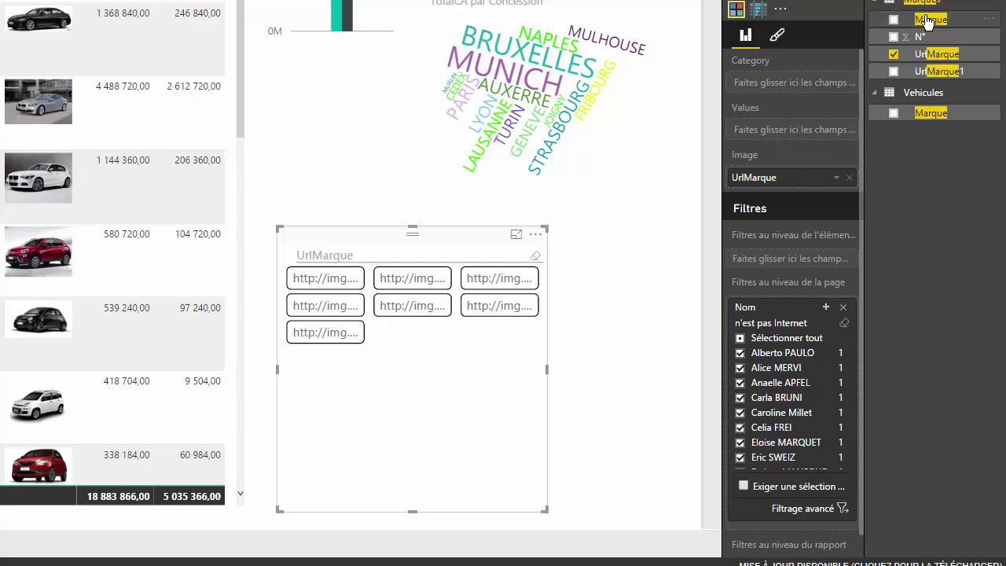
drag(929, 22, 798, 86)
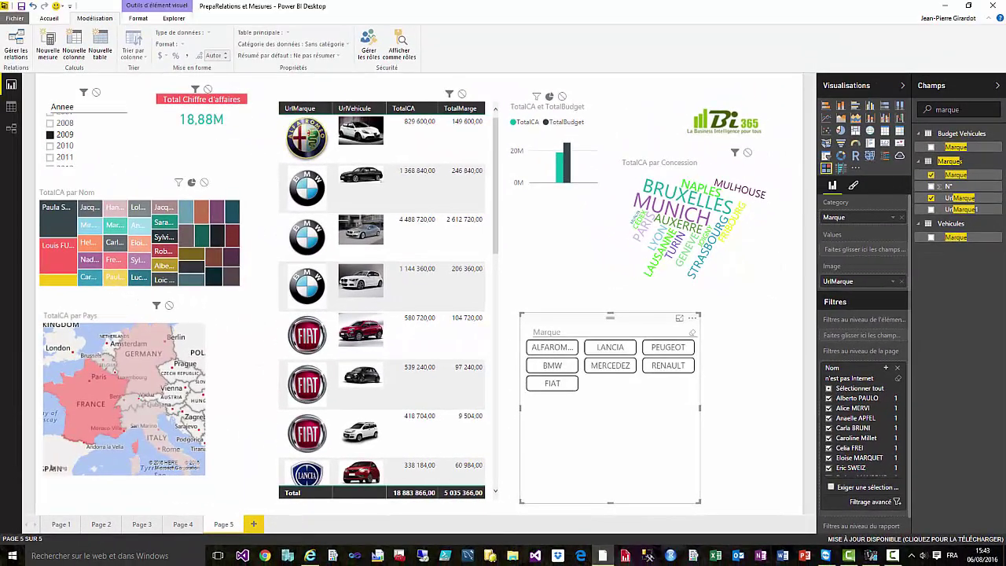
key(BackSpace)
key(BackSpace)
key(BackSpace)
key(BackSpace)
key(BackSpace)
key(BackSpace)
text(total)
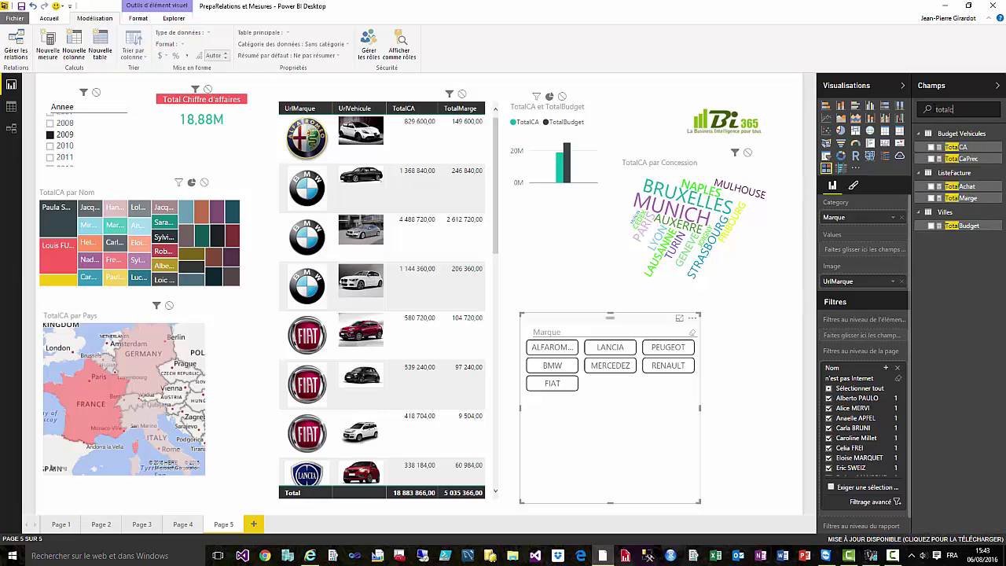
text(ca)
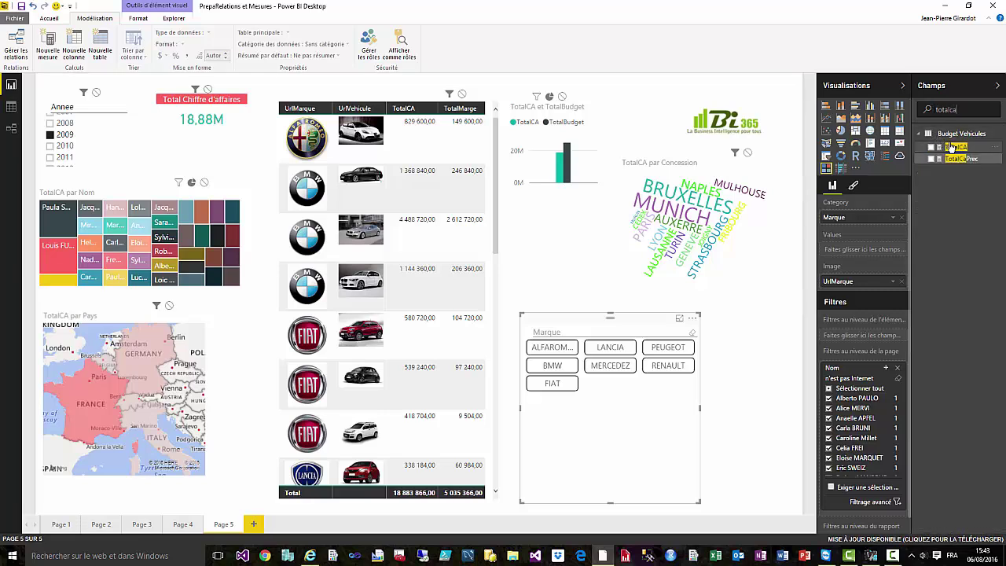
drag(959, 150, 880, 251)
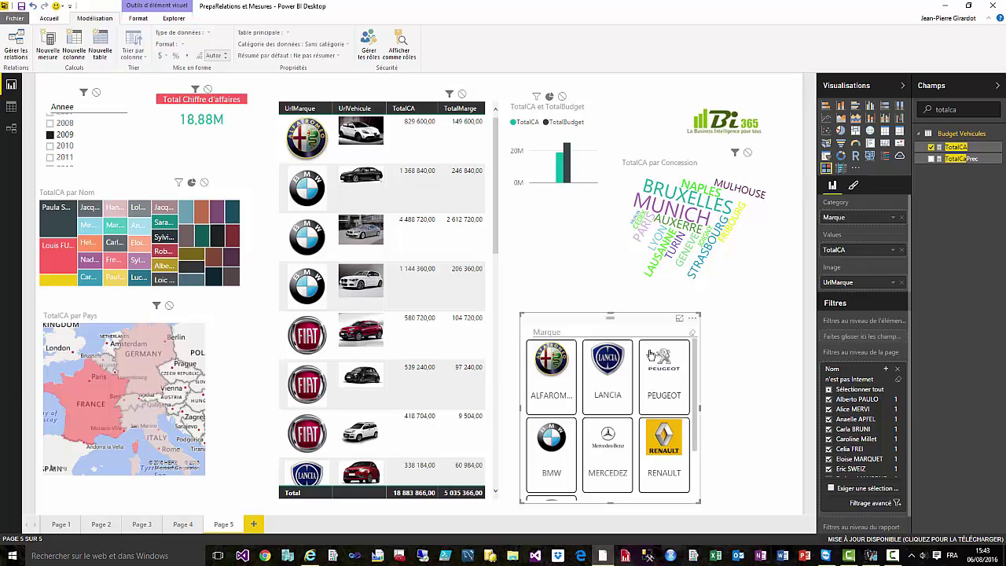
Move the brand slicer up and lengthen it to fit every brand, and test it by filtering on PEUGEOT and BMW.
drag(573, 319, 571, 228)
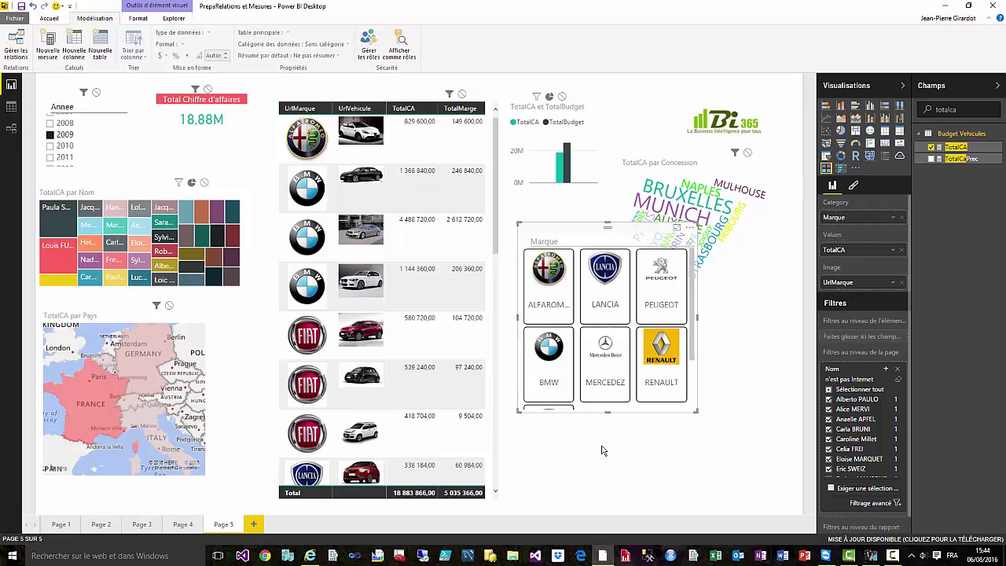
drag(608, 418, 608, 493)
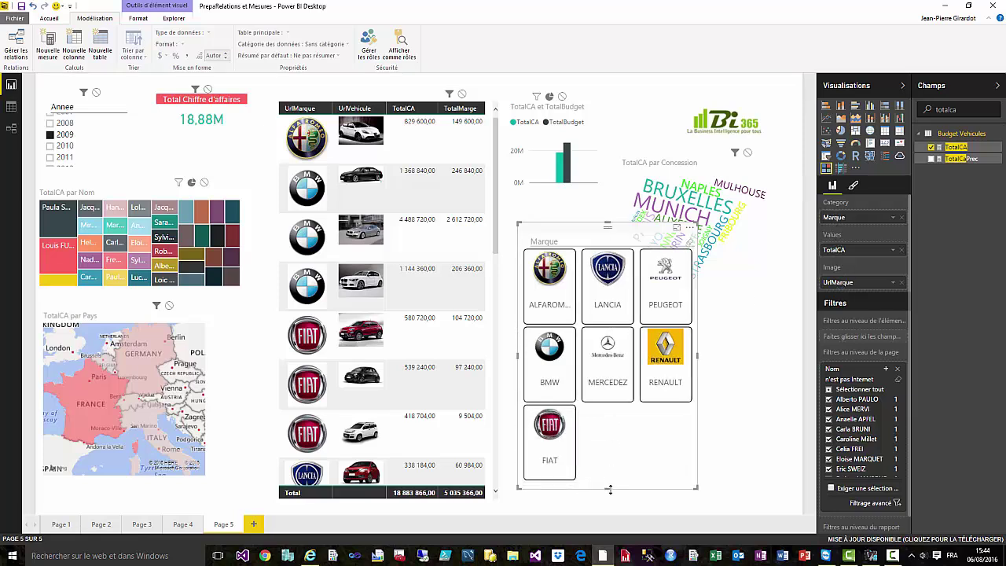
click(673, 278)
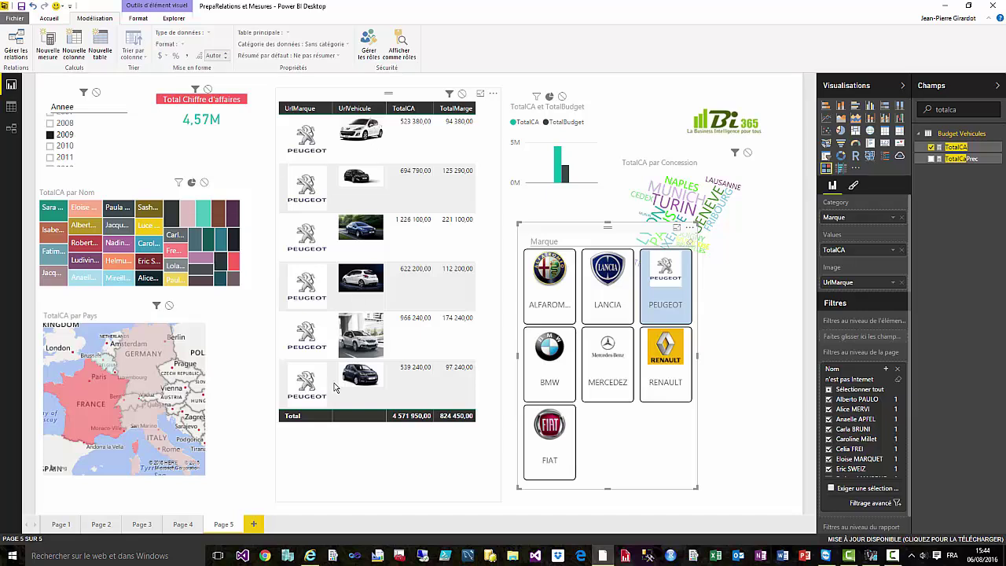
click(545, 370)
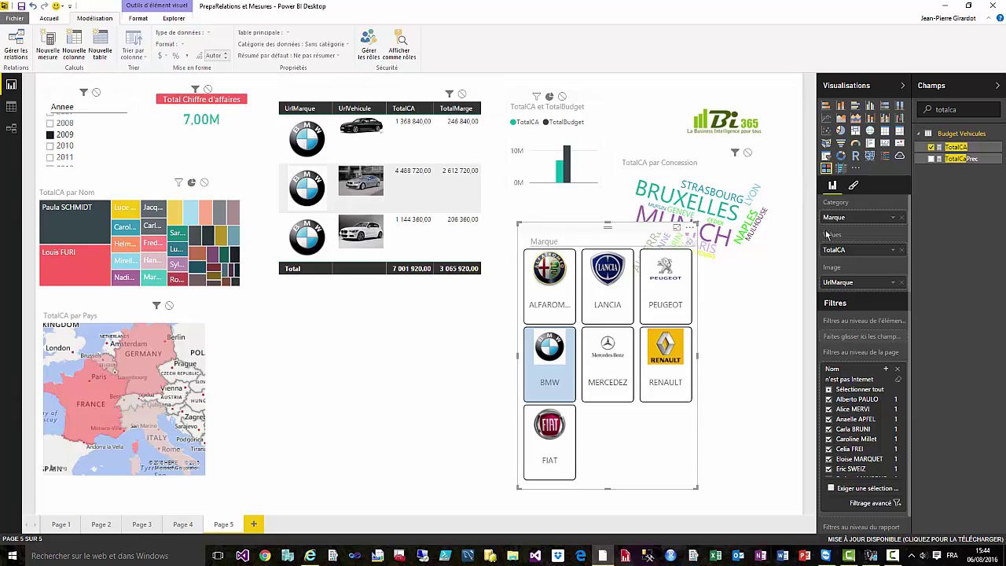
Set the brand slicer's general orientation to Horizontal and widen the slicer across the page over the table and map.
click(854, 186)
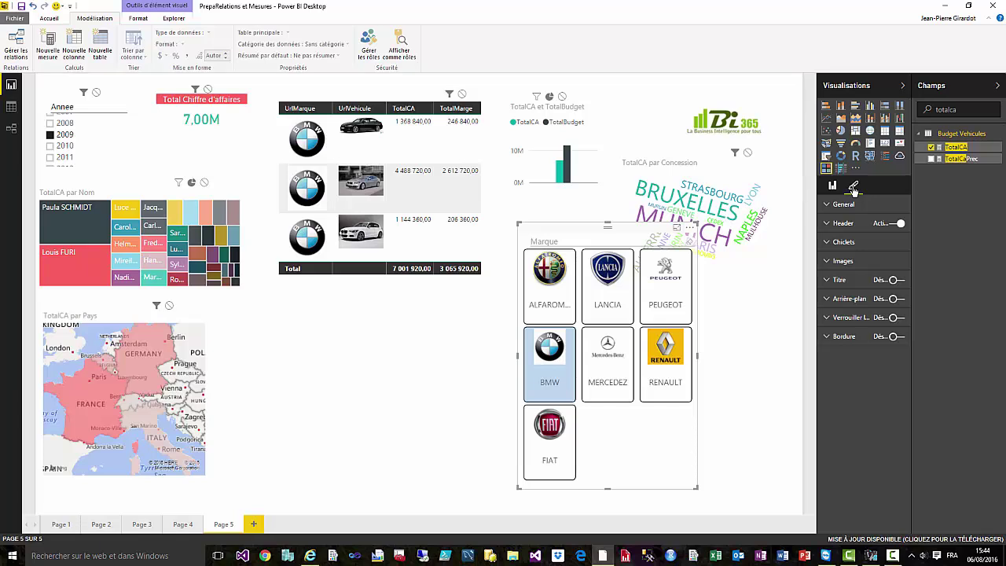
click(828, 206)
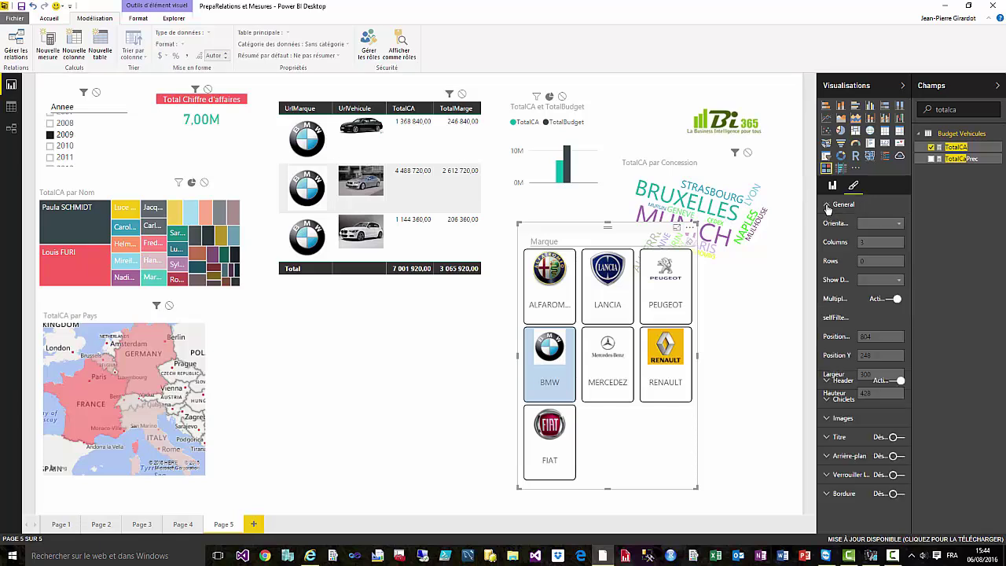
click(901, 223)
click(874, 235)
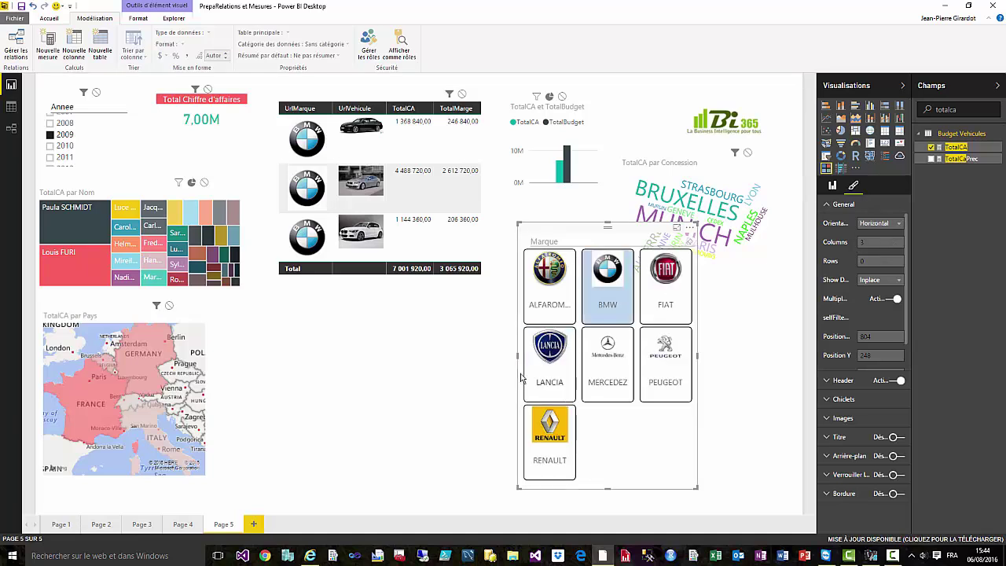
drag(521, 361, 139, 361)
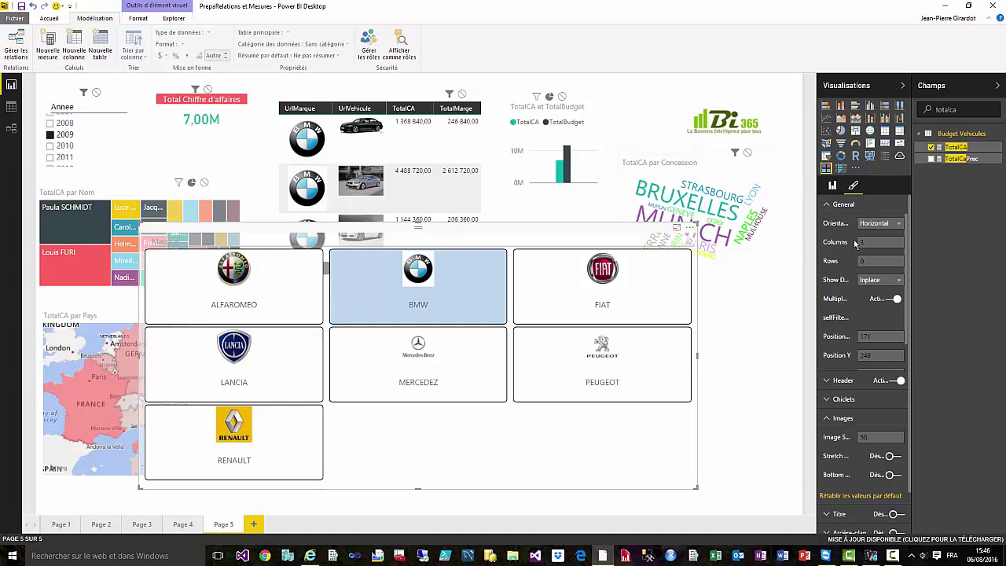
Set the brand slicer's chiclet height and width to 100 and its image size to 100.
click(826, 401)
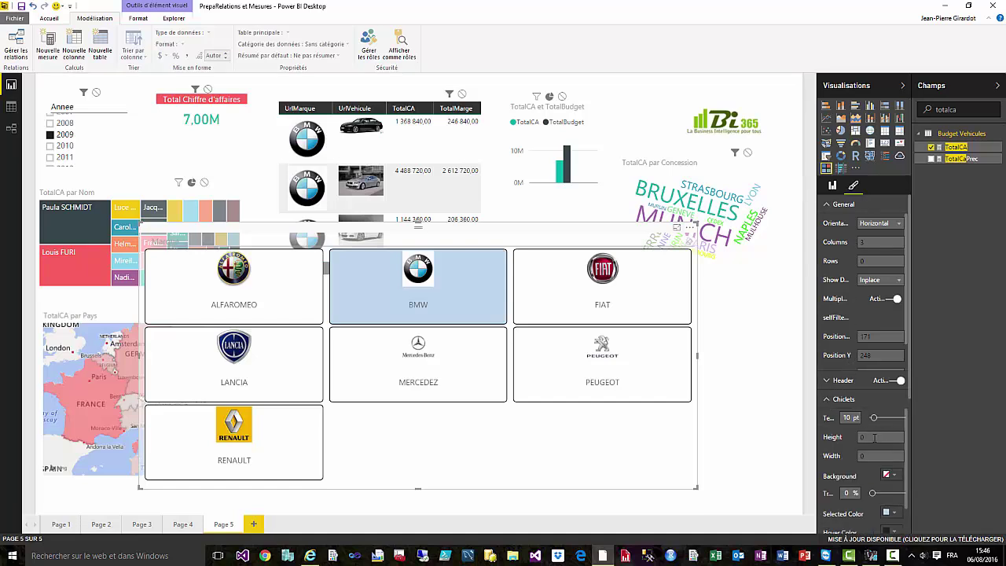
text(100)
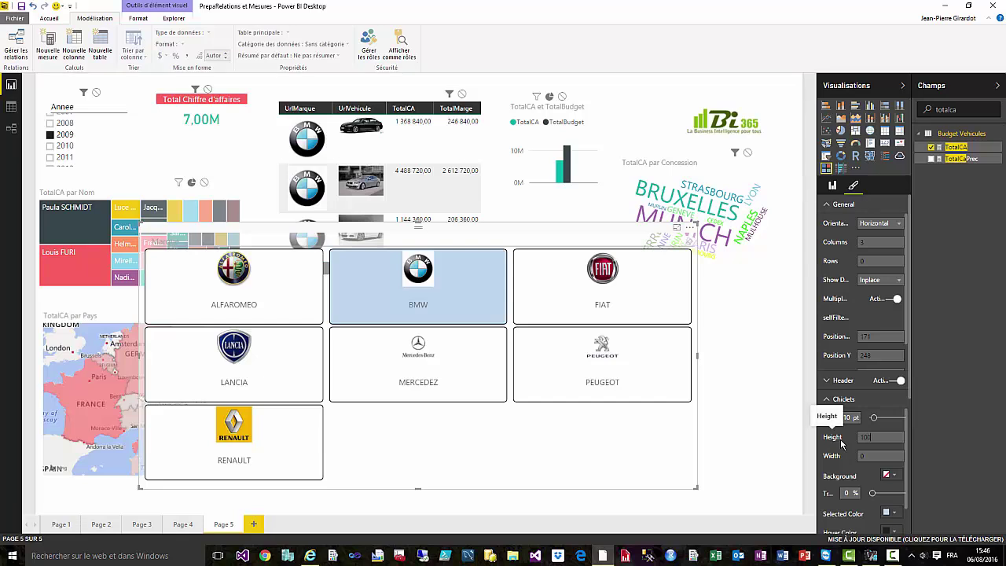
key(Tab)
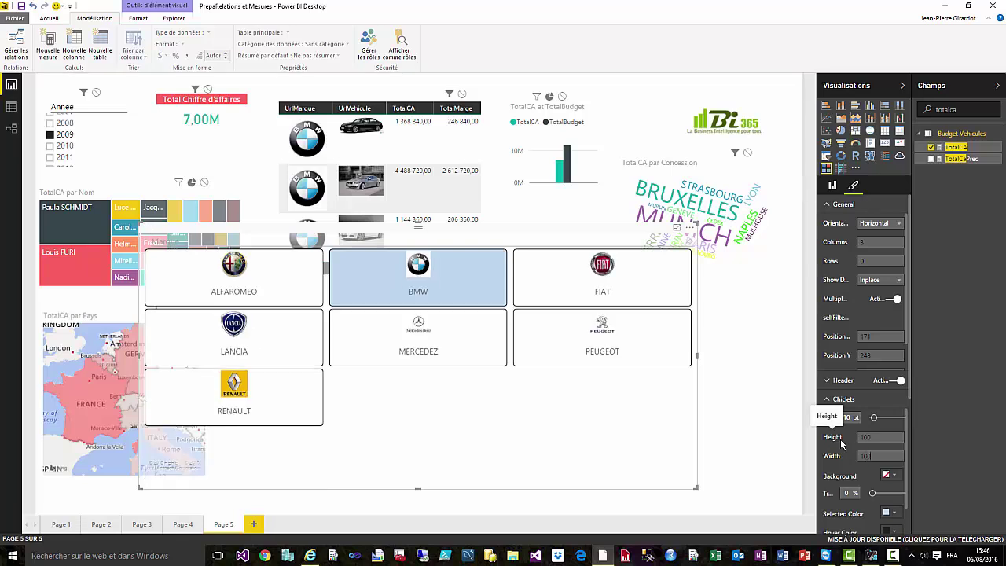
text(100)
key(Return)
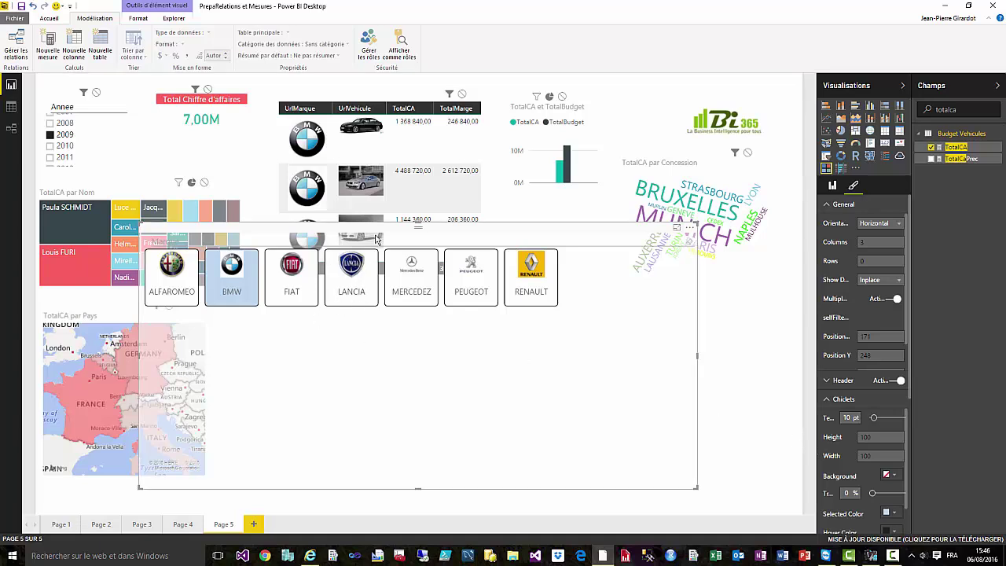
click(826, 400)
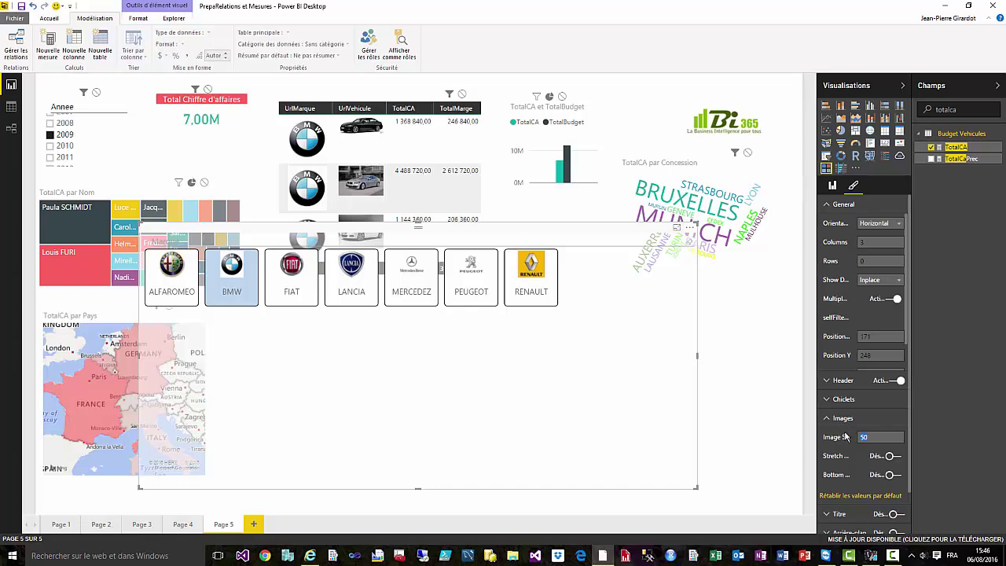
key(Return)
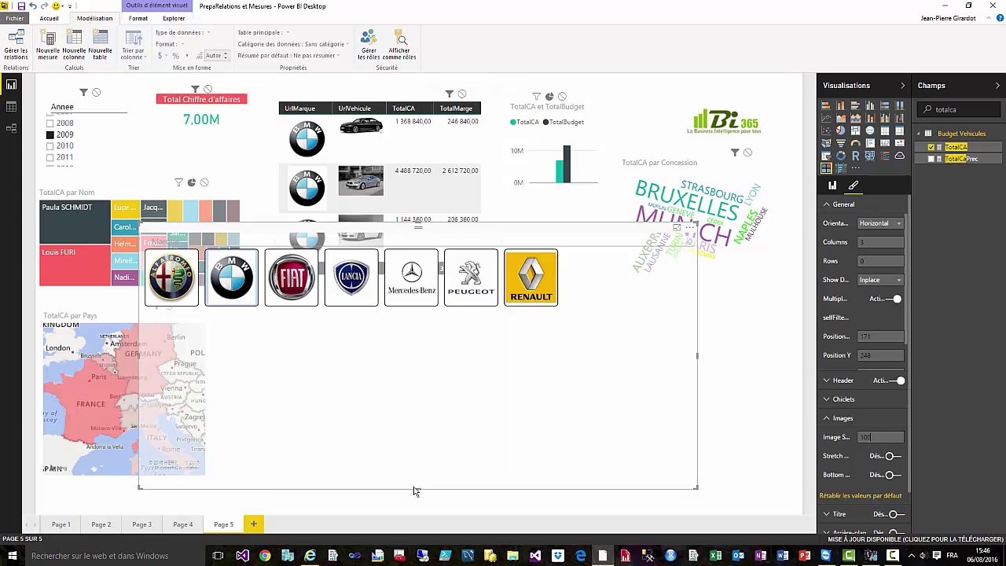
Shrink the brand slicer to fit its single row of logos and move it to the foot of the page.
drag(418, 484, 428, 314)
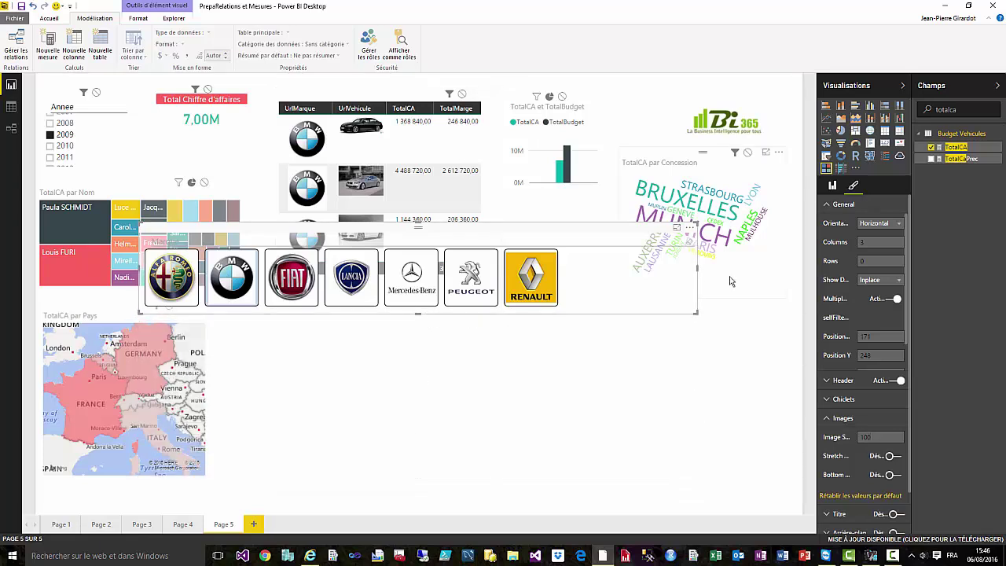
drag(696, 268, 578, 280)
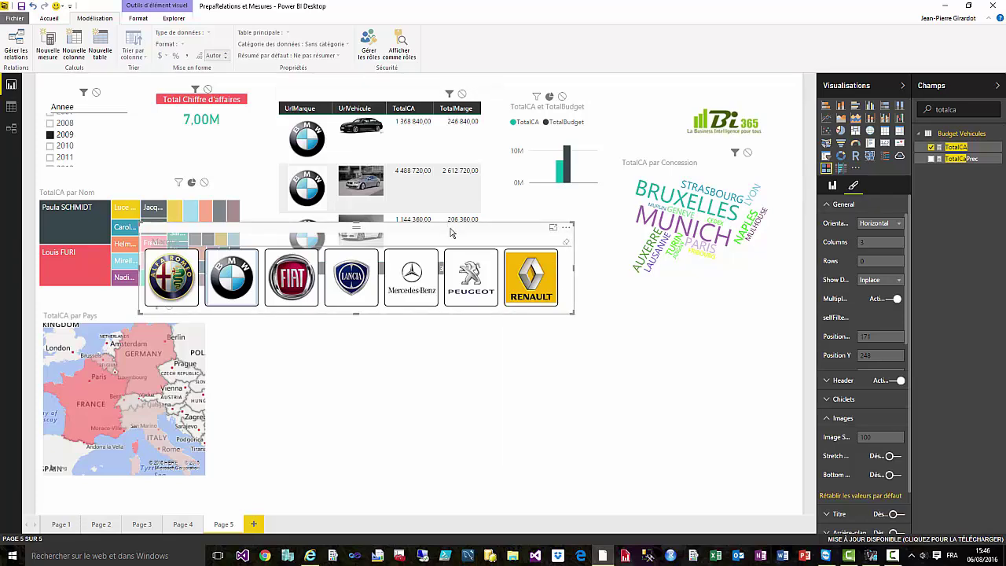
drag(452, 224, 558, 425)
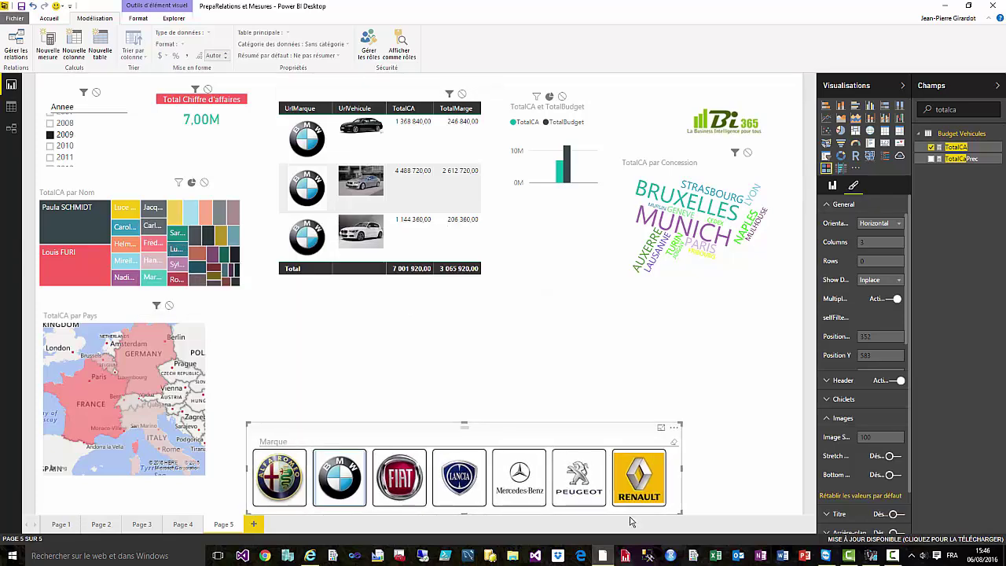
Test the brand slicer by filtering the page on FIAT, LANCIA, MERCEDEZ and RENAULT.
click(407, 484)
click(458, 483)
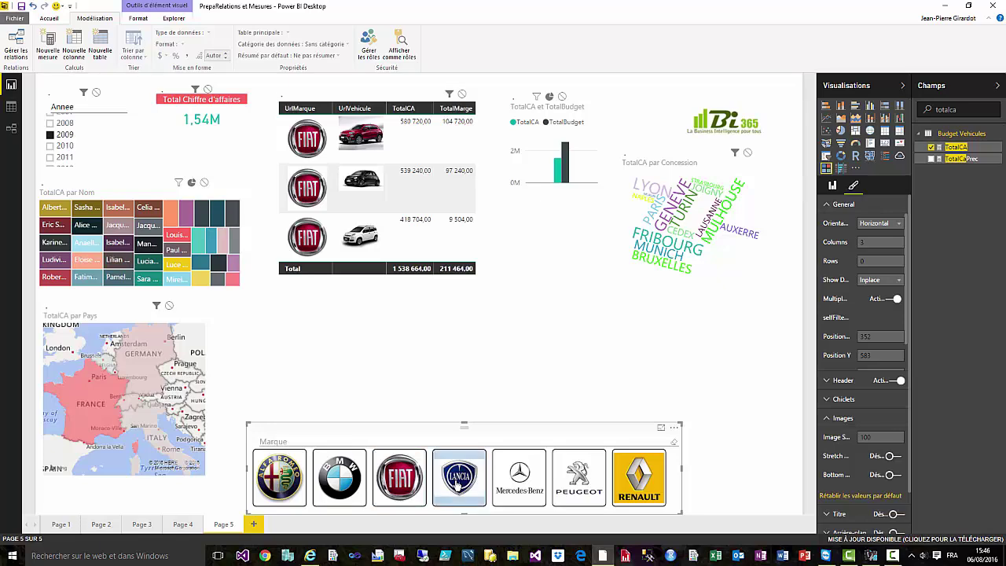
click(532, 486)
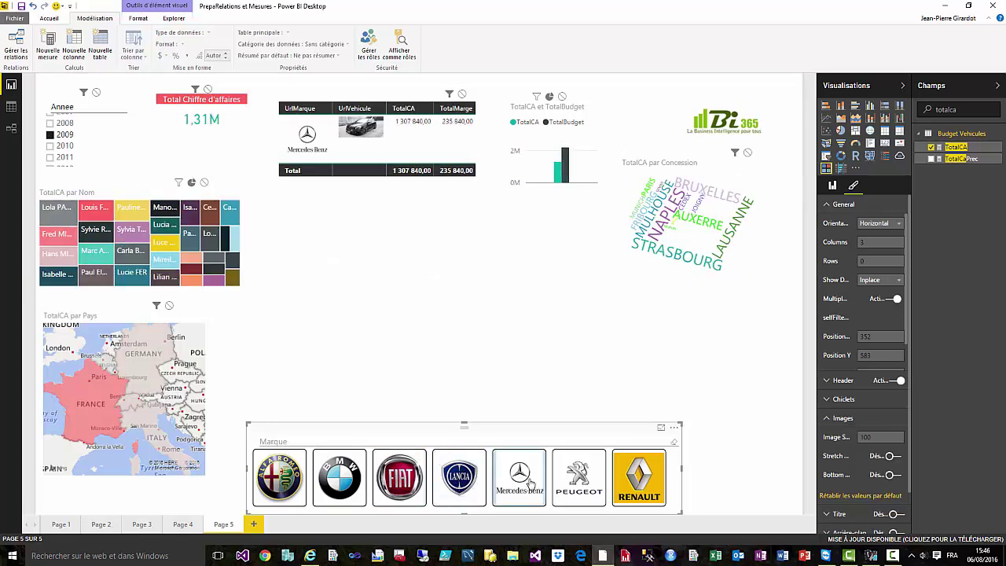
click(628, 487)
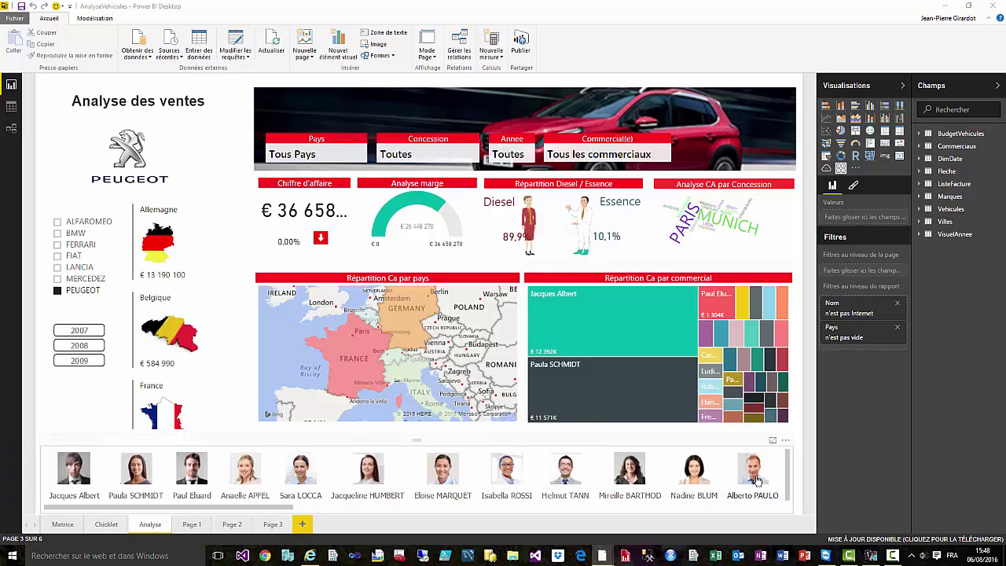
In the AnalyseVehicules report, test the Analyse page's slicers with individual salespeople, the MERCEDEZ brand, and the years 2009 and 2008.
click(635, 478)
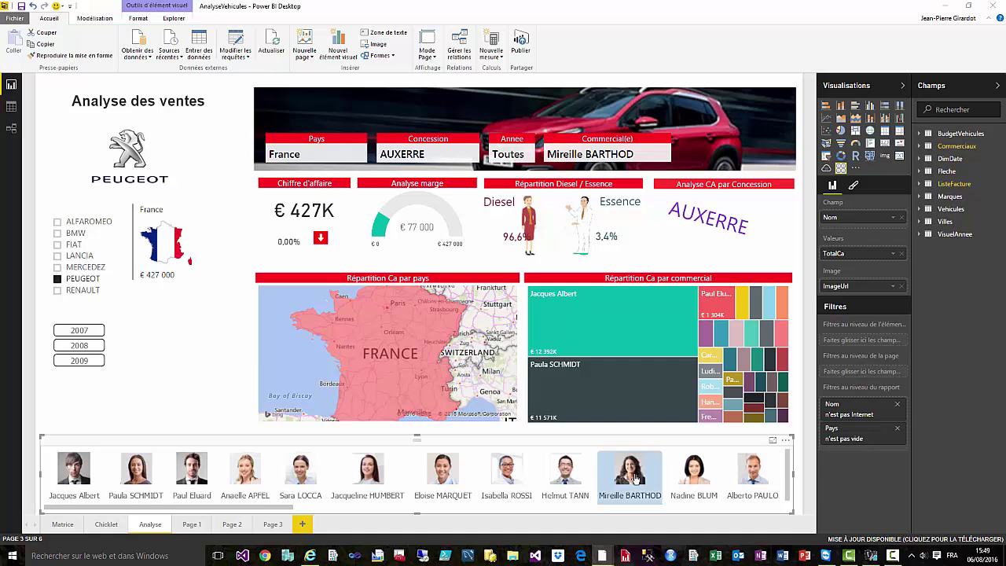
click(635, 478)
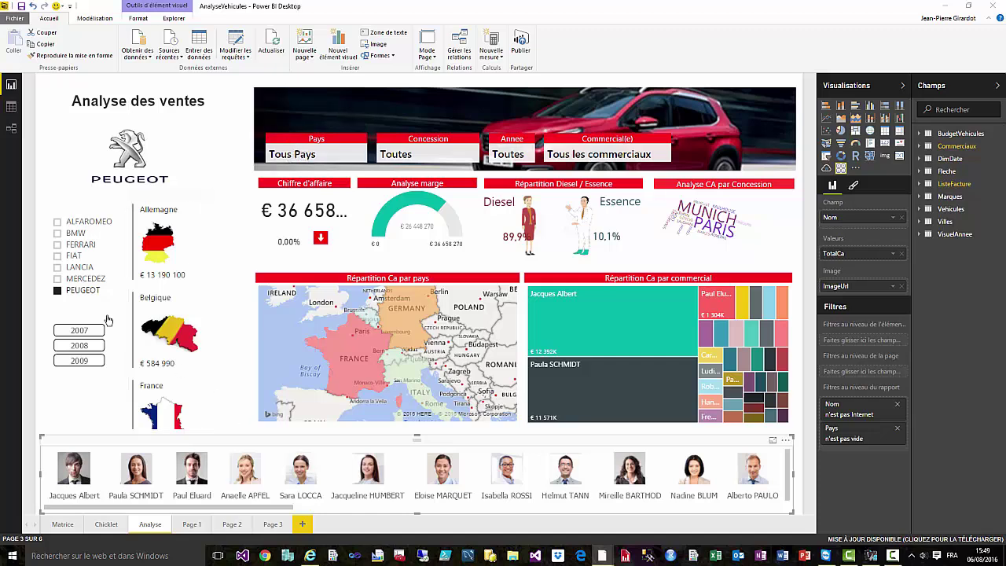
click(58, 279)
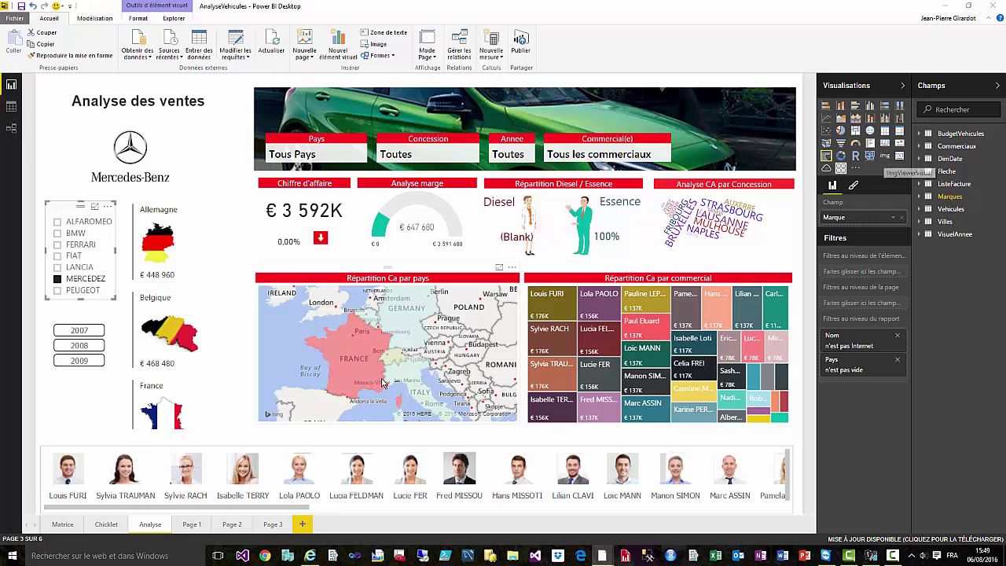
mouse_move(389, 381)
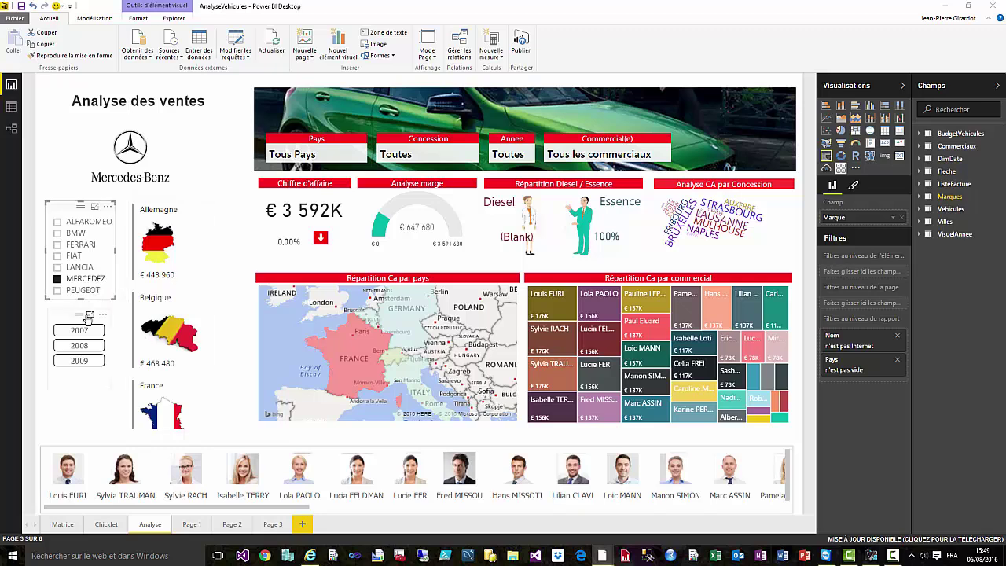
click(79, 362)
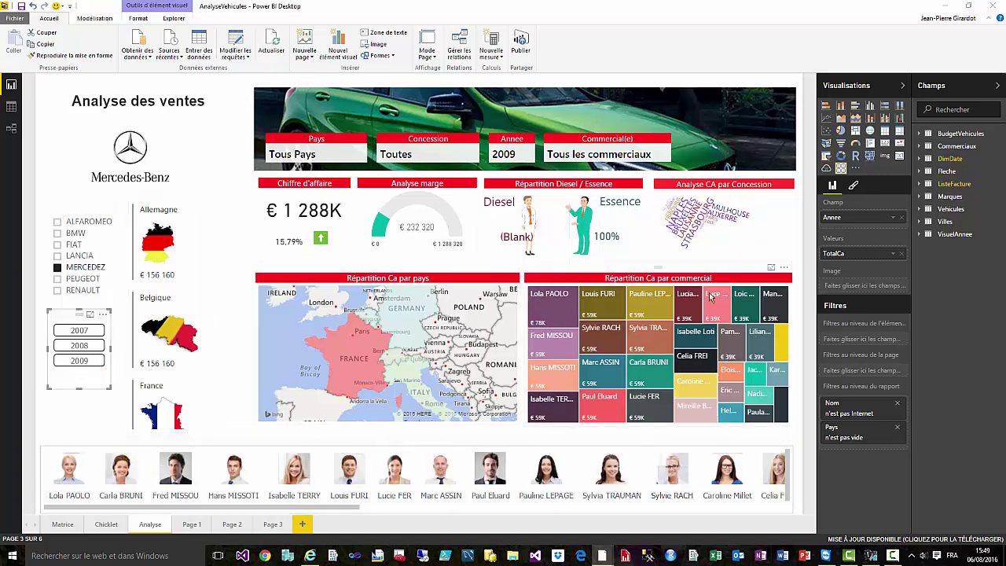
click(83, 346)
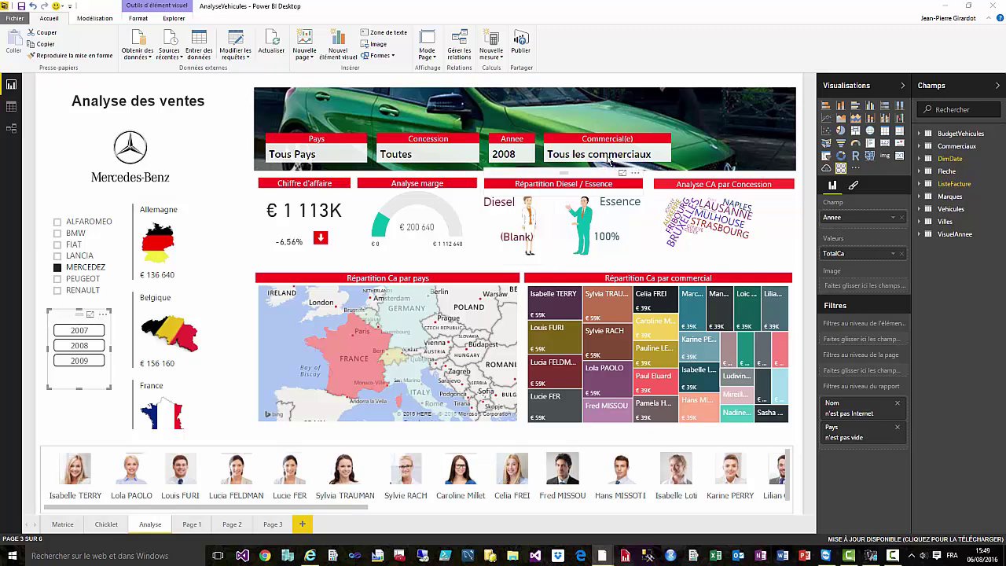
click(459, 477)
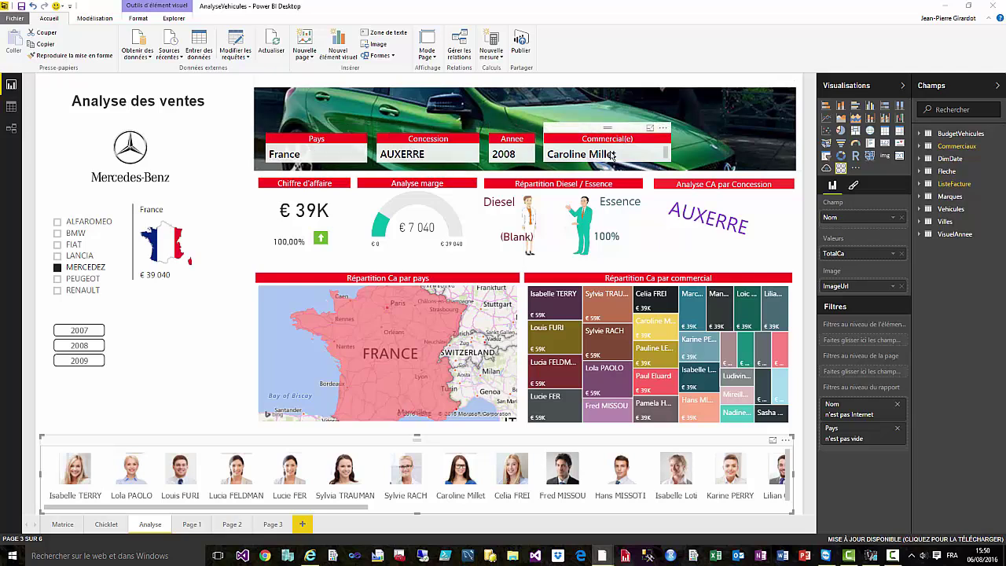
Inspect the Pays card and the AffConcessions measure's formula, and check the page filtered on RENAULT and BMW.
click(288, 133)
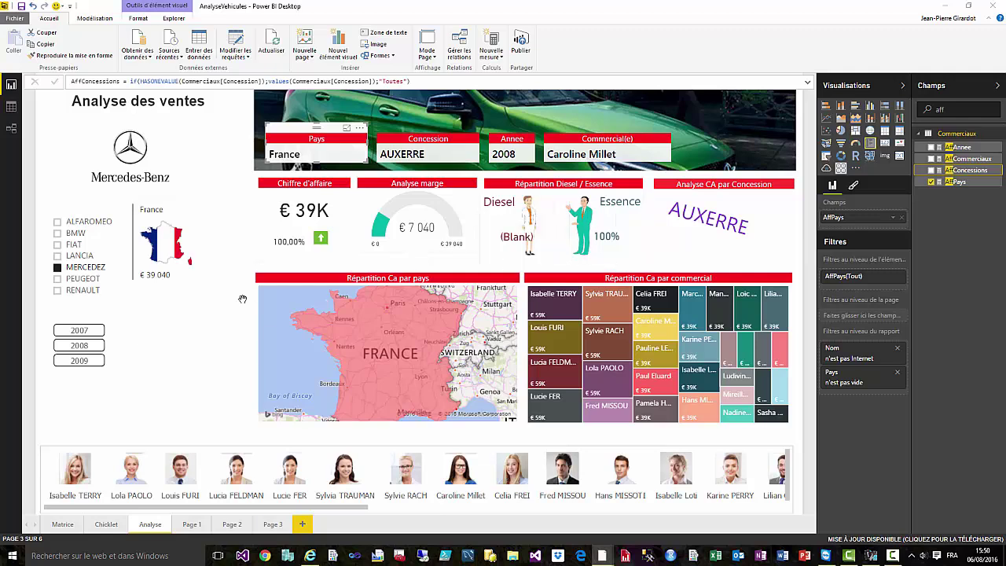
click(75, 292)
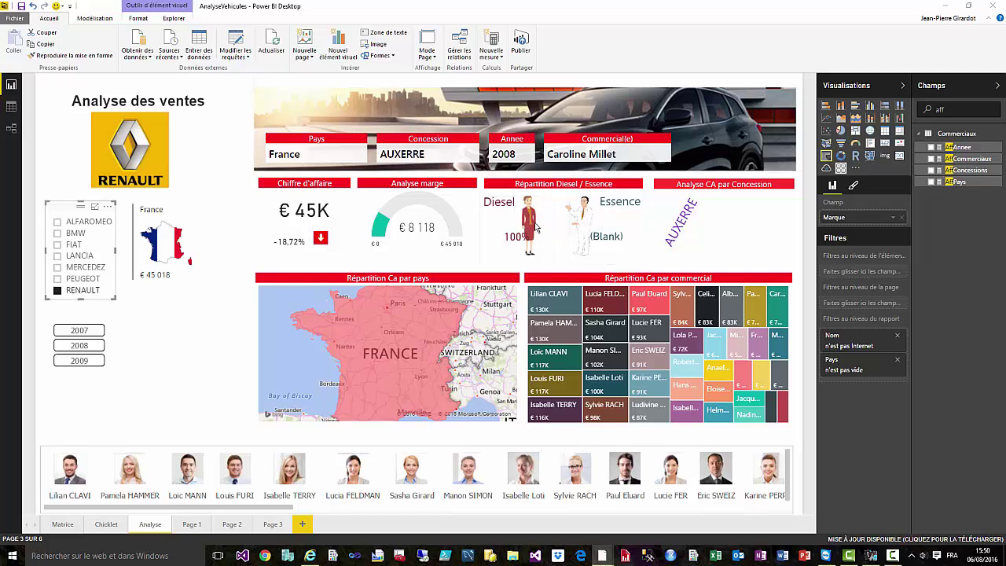
click(73, 234)
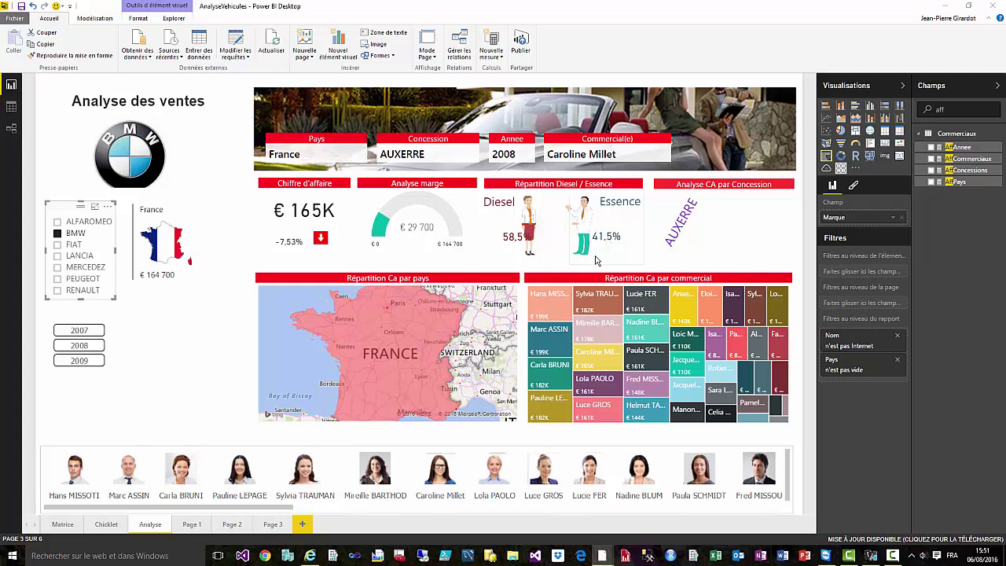
Move the Essence card and its figure image aside to reveal the RatioEssence chart behind, and put the image back over the chart.
click(612, 222)
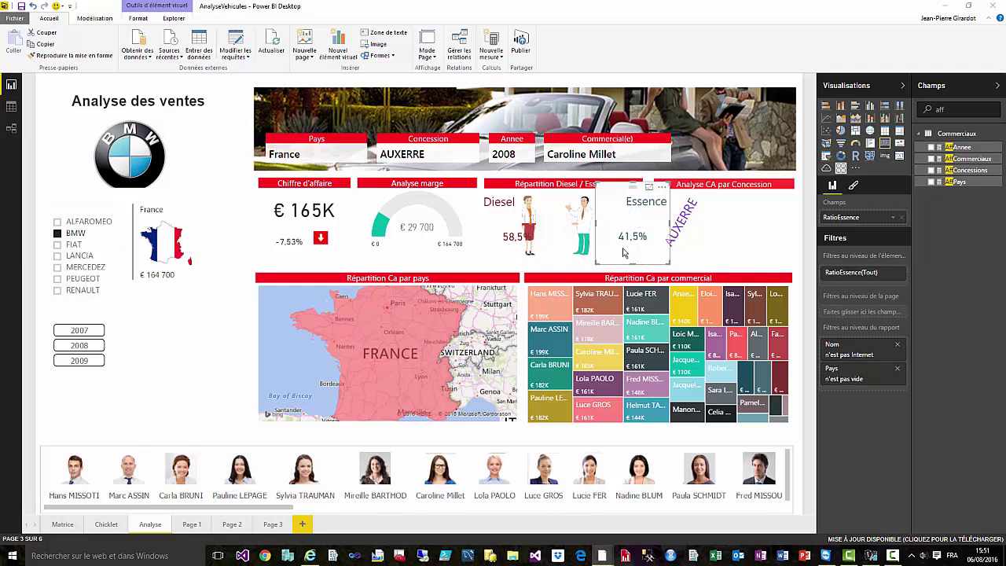
drag(646, 256, 643, 250)
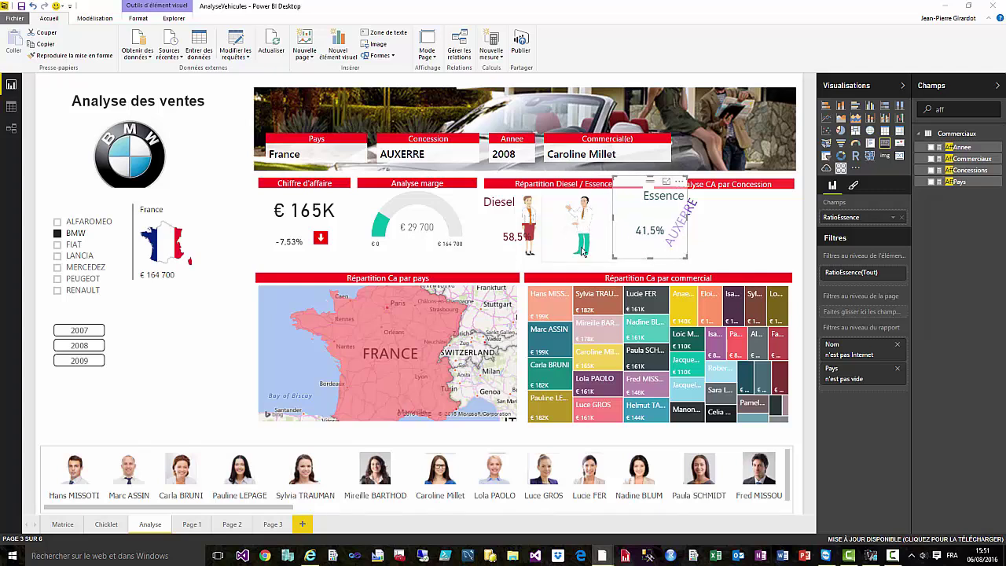
drag(583, 223, 634, 223)
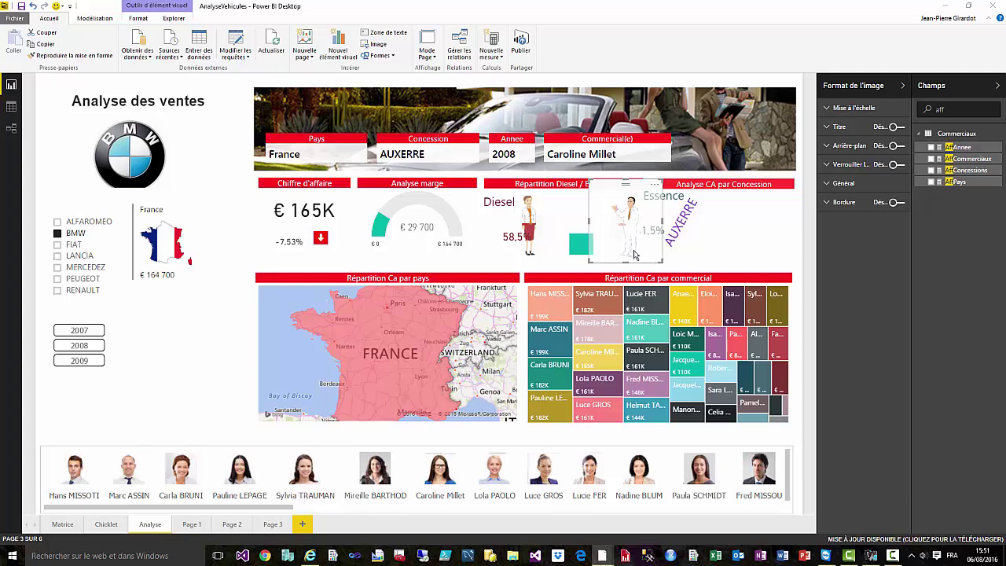
mouse_move(584, 259)
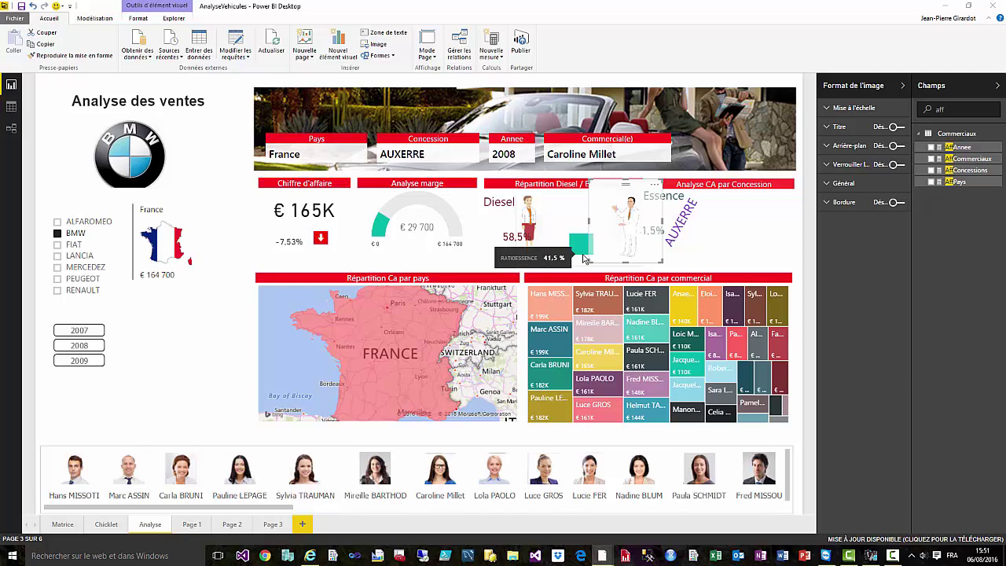
drag(651, 259, 606, 250)
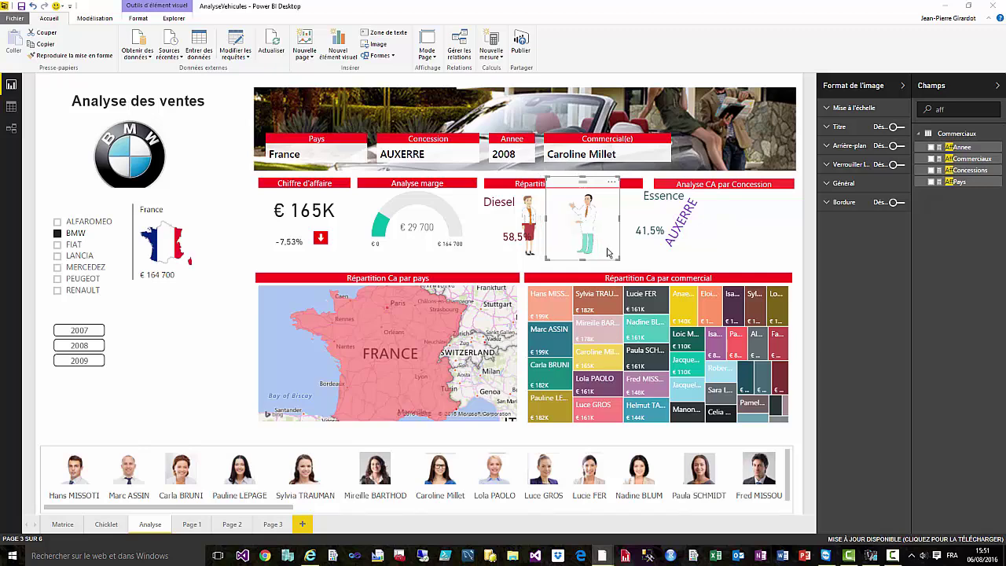
Check the Diesel / Essence figures filtered on RENAULT and MERCEDEZ, and move the Essence card back beside its figure.
click(82, 290)
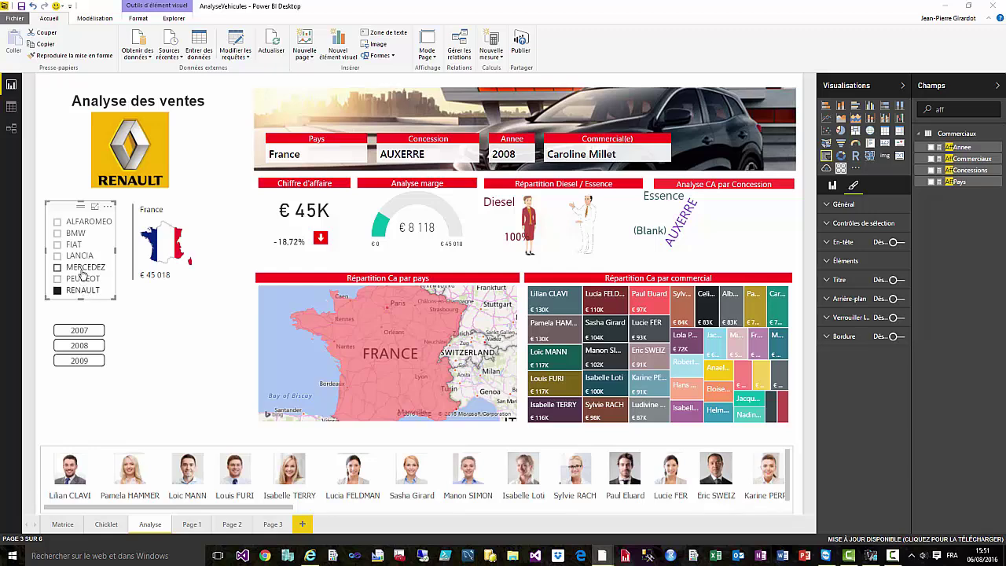
click(84, 268)
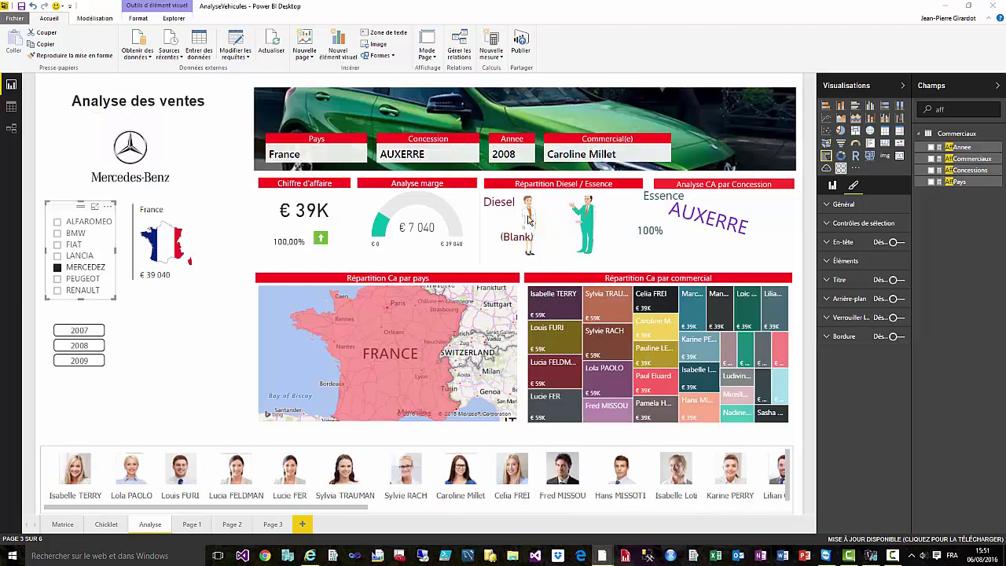
click(592, 234)
click(201, 321)
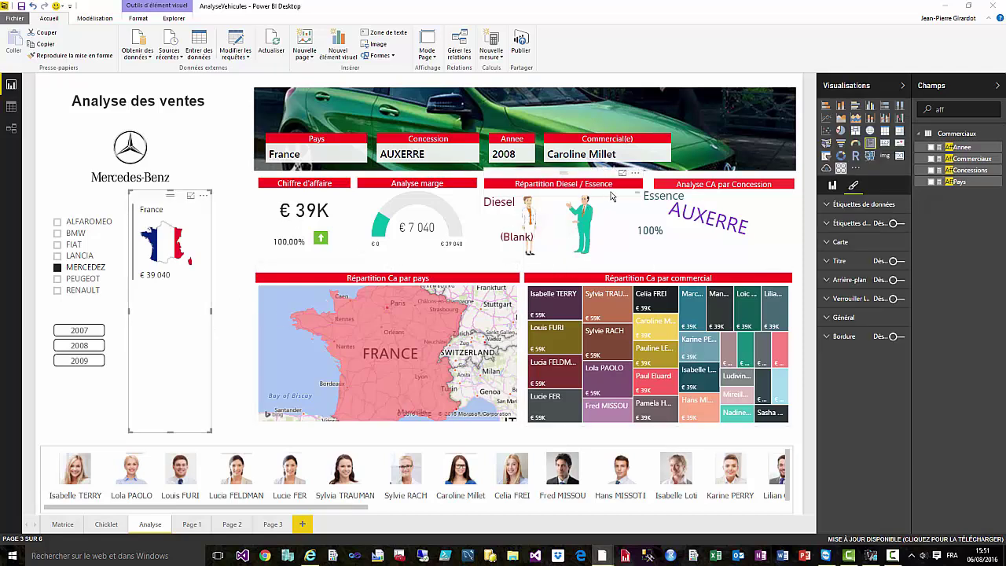
mouse_move(587, 239)
mouse_down()
mouse_move(590, 250)
mouse_move(584, 224)
mouse_move(590, 237)
mouse_up()
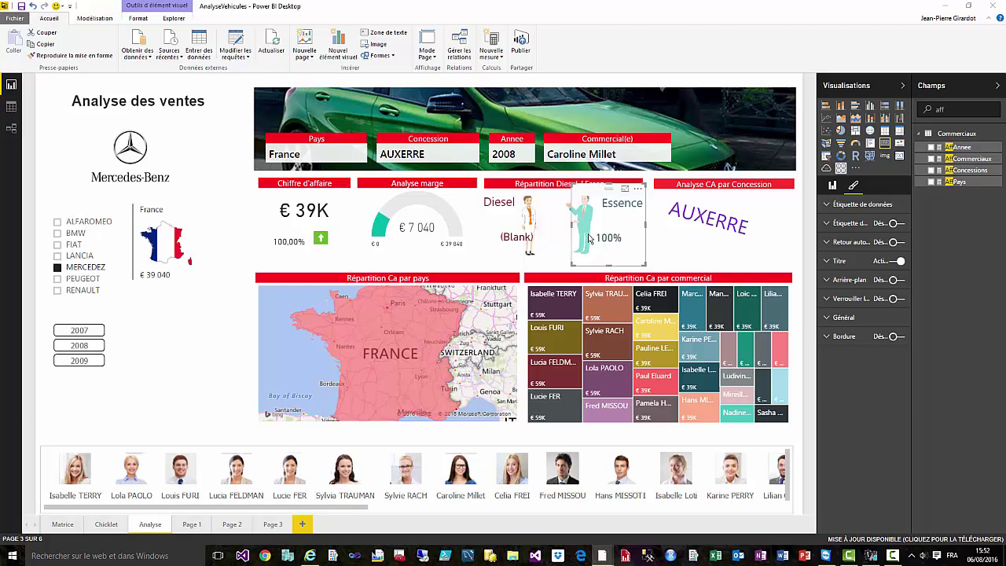
click(719, 248)
Filter the Analyse page on the first salesperson in the photo slicer, and view the Chicklet and Matrice pages.
click(72, 475)
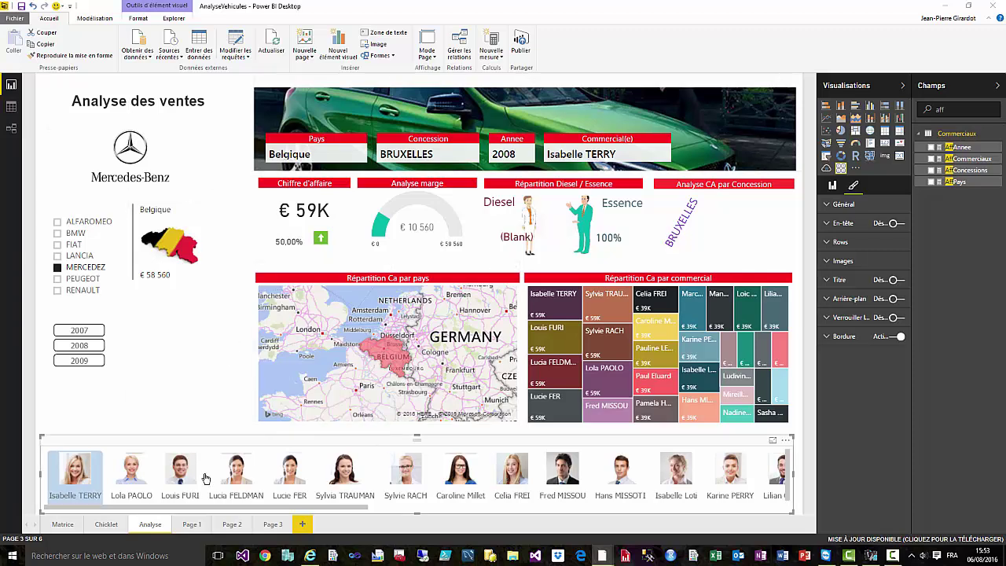
click(107, 525)
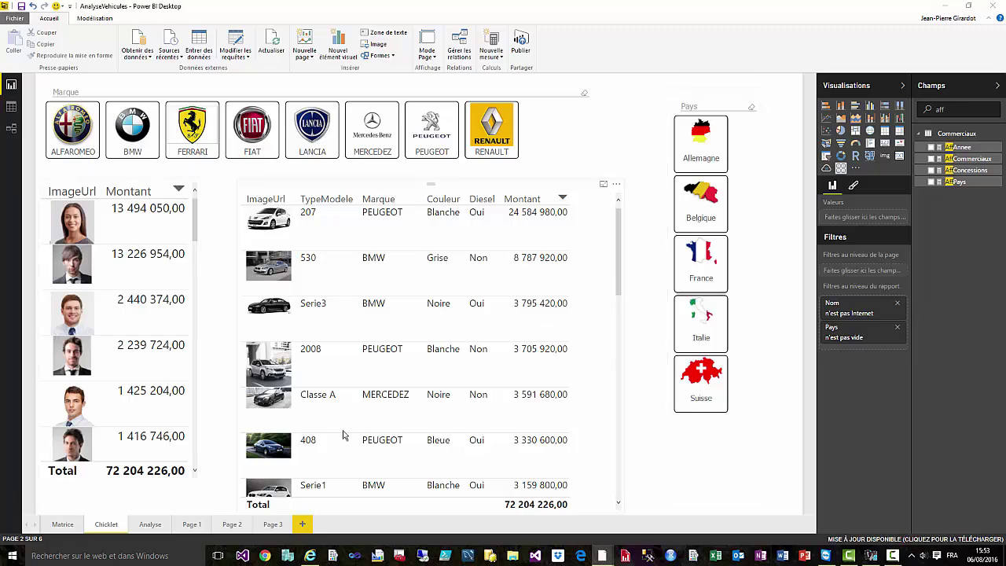
click(63, 525)
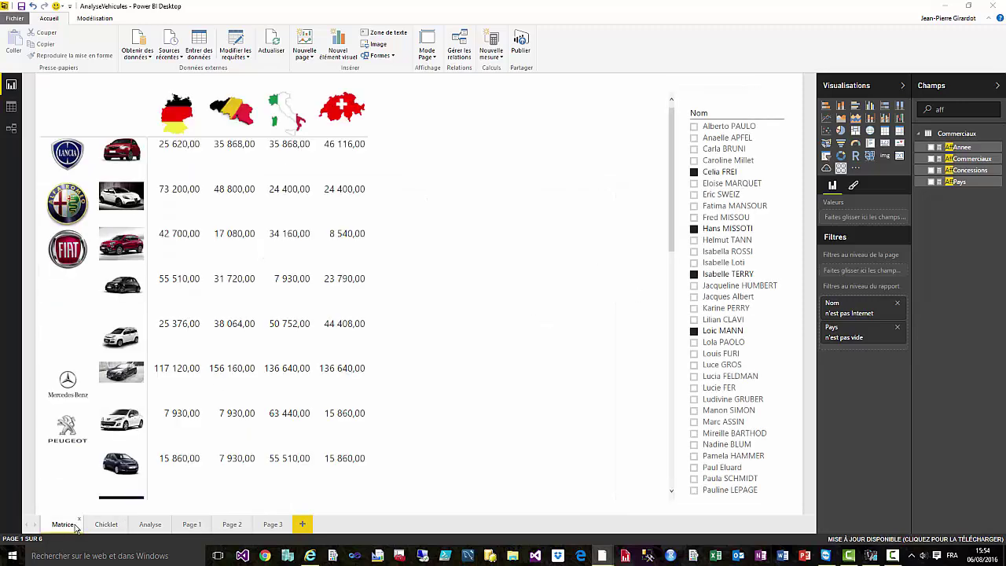